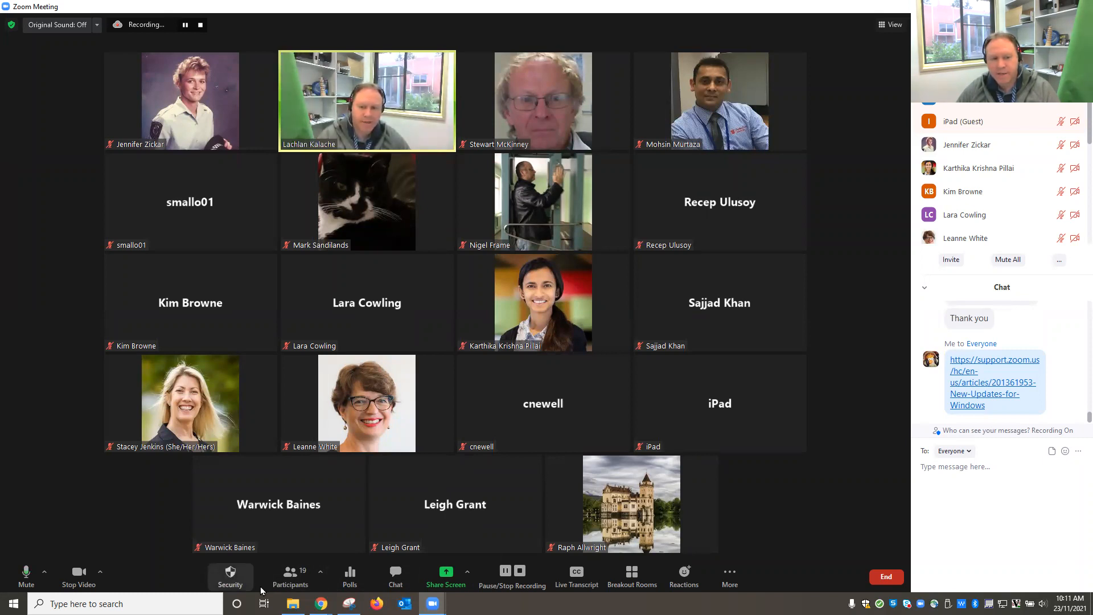
- Open the meeting's security options to review what participants are allowed to do, and close them unchanged
click(231, 579)
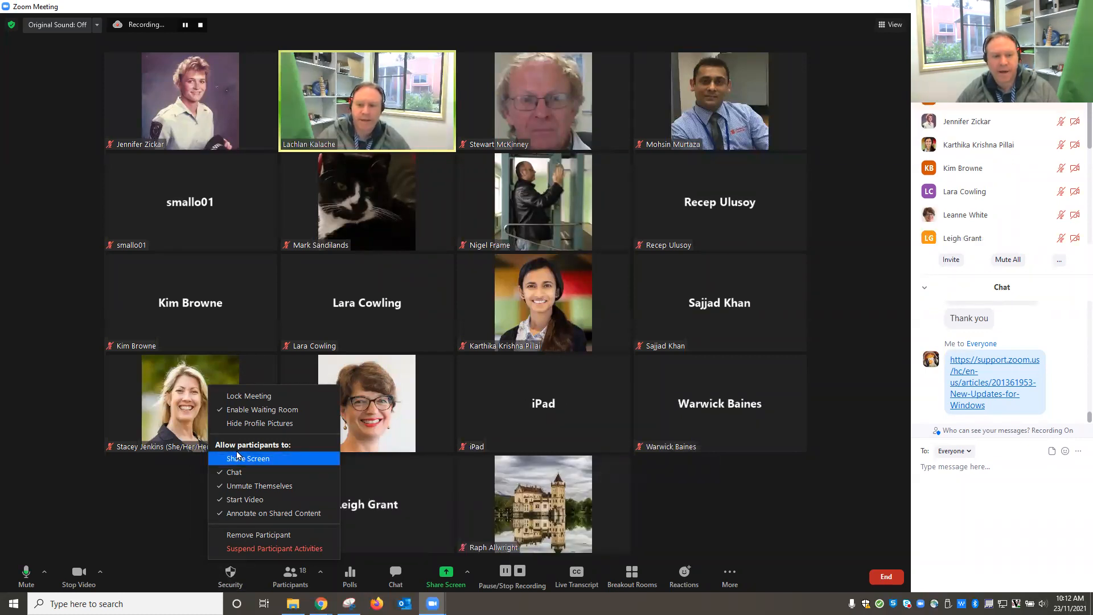
click(166, 506)
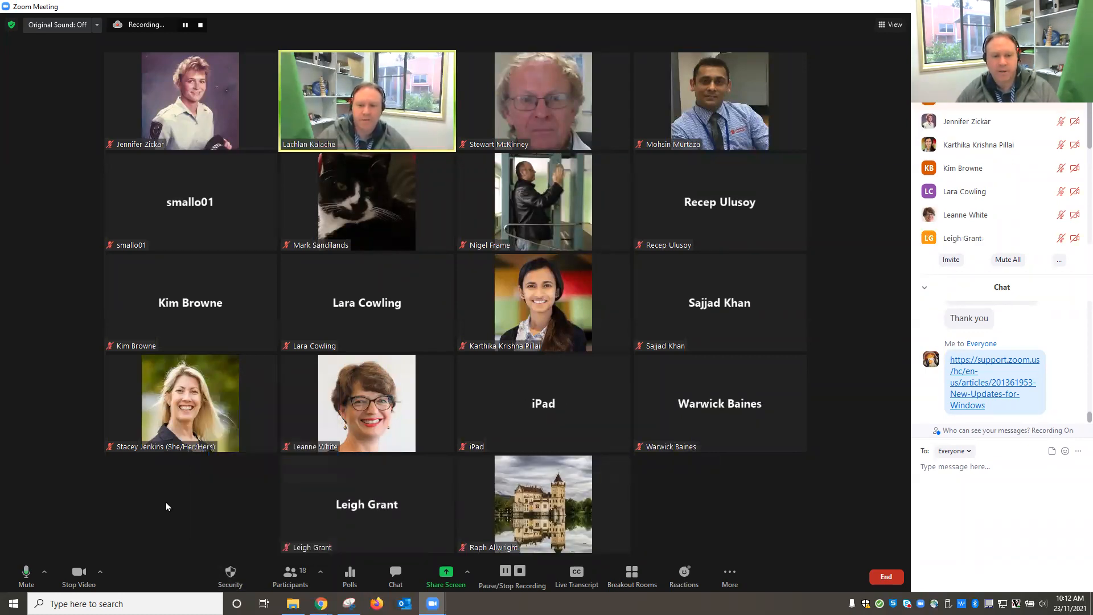
- Open the screen-sharing options for the meeting and turn on Optimize for video clip
click(439, 579)
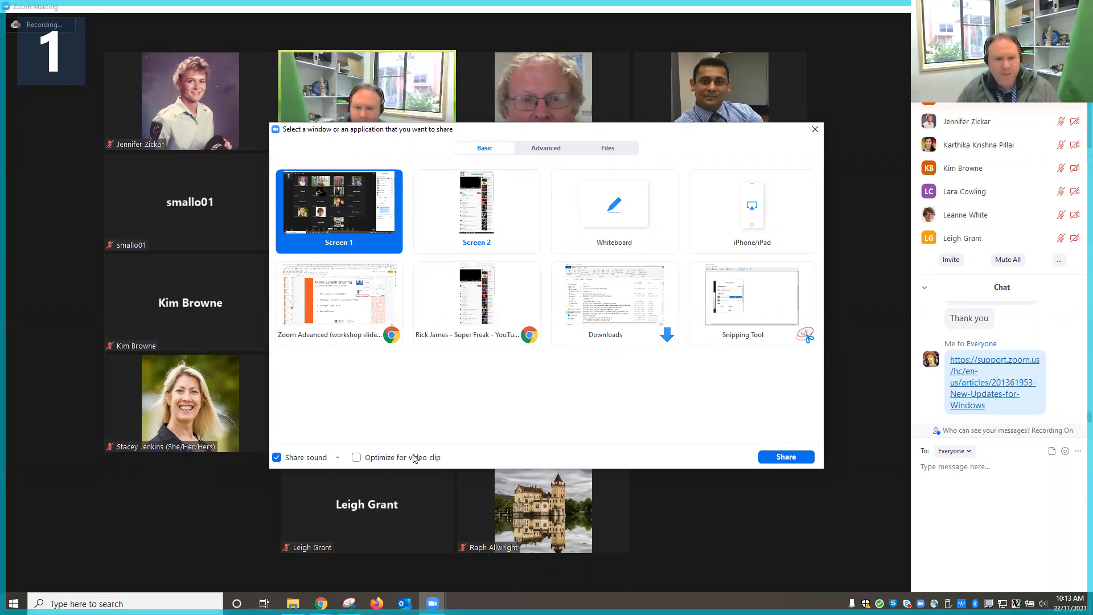
mouse_move(295, 468)
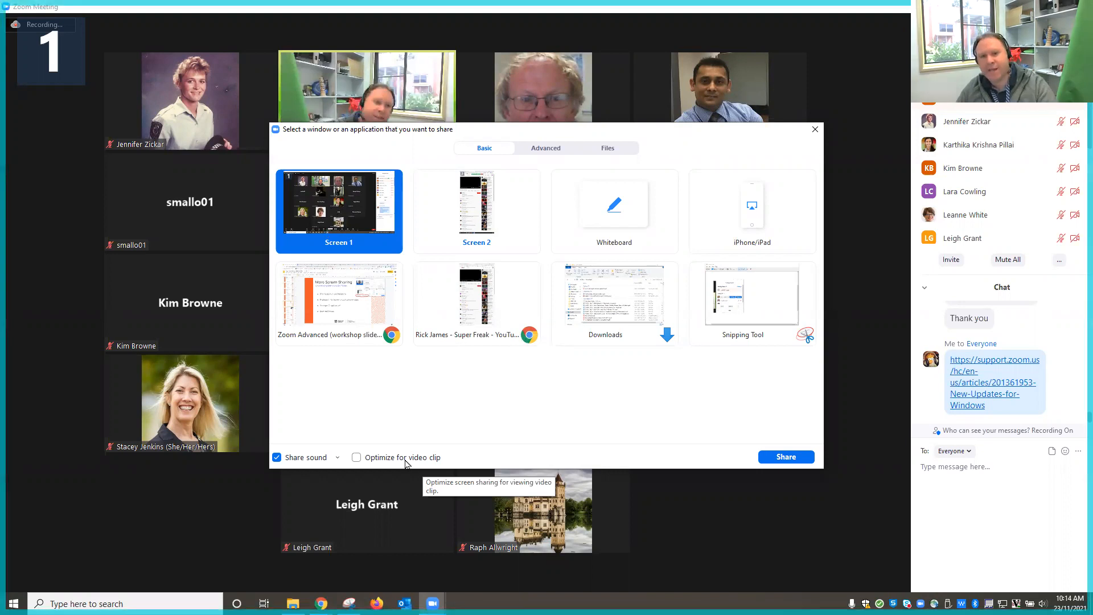
click(357, 458)
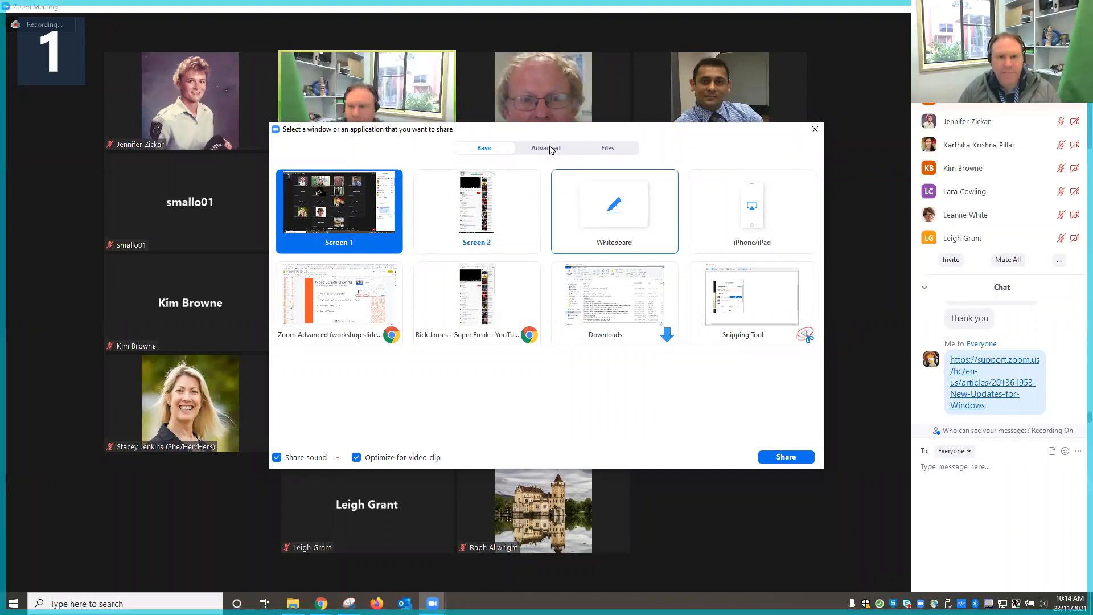
- Review the advanced and file-based sharing sources, close the selection without sharing, and return to the Zoom Advanced workshop slides in the browser
click(313, 239)
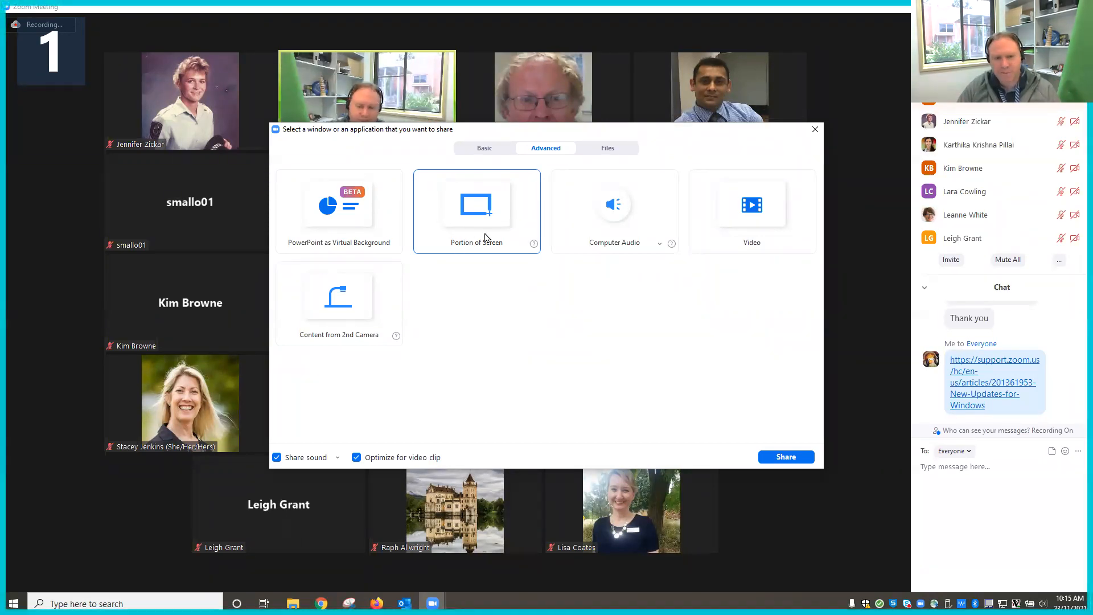
click(607, 222)
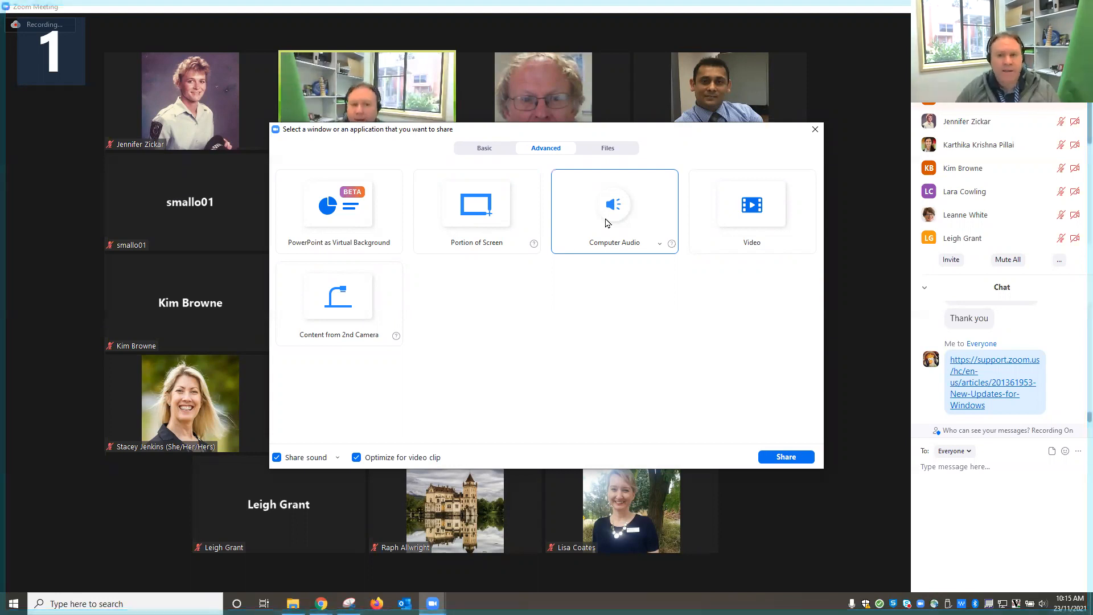
click(774, 220)
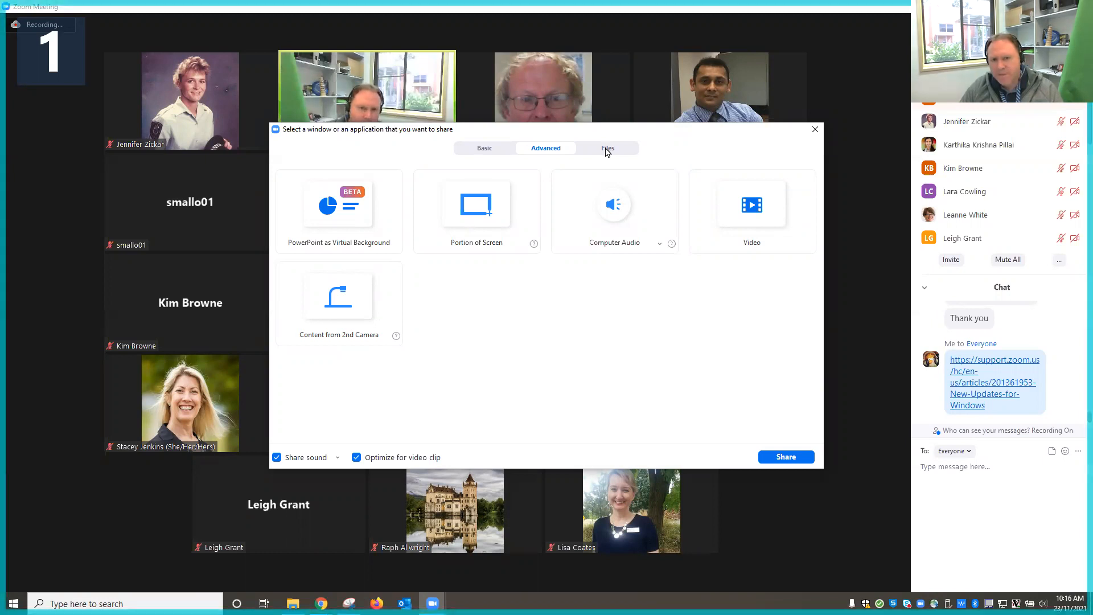
click(607, 150)
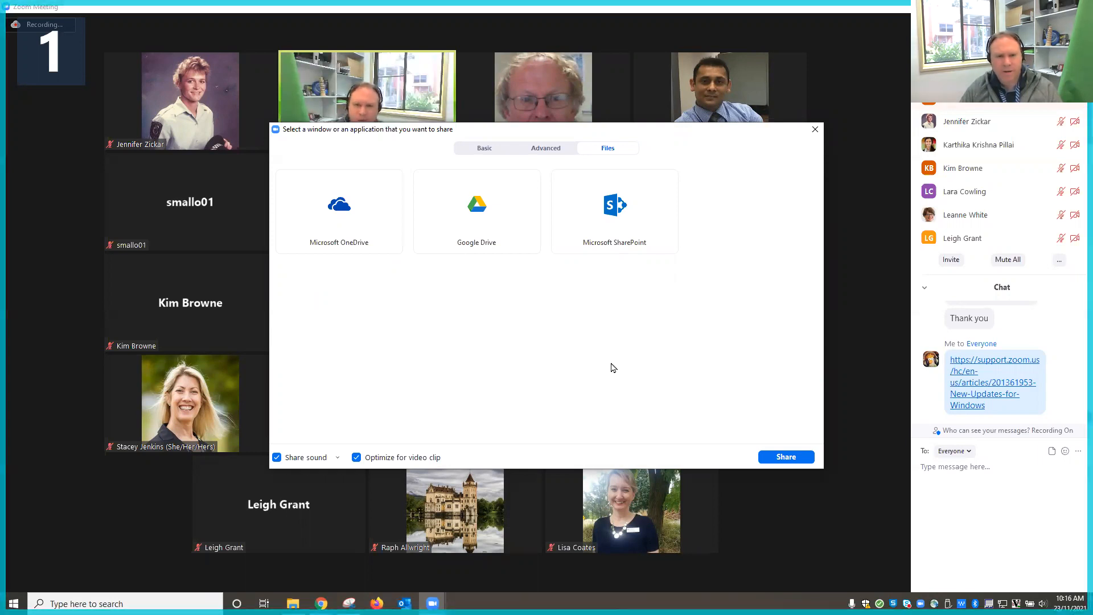
click(292, 234)
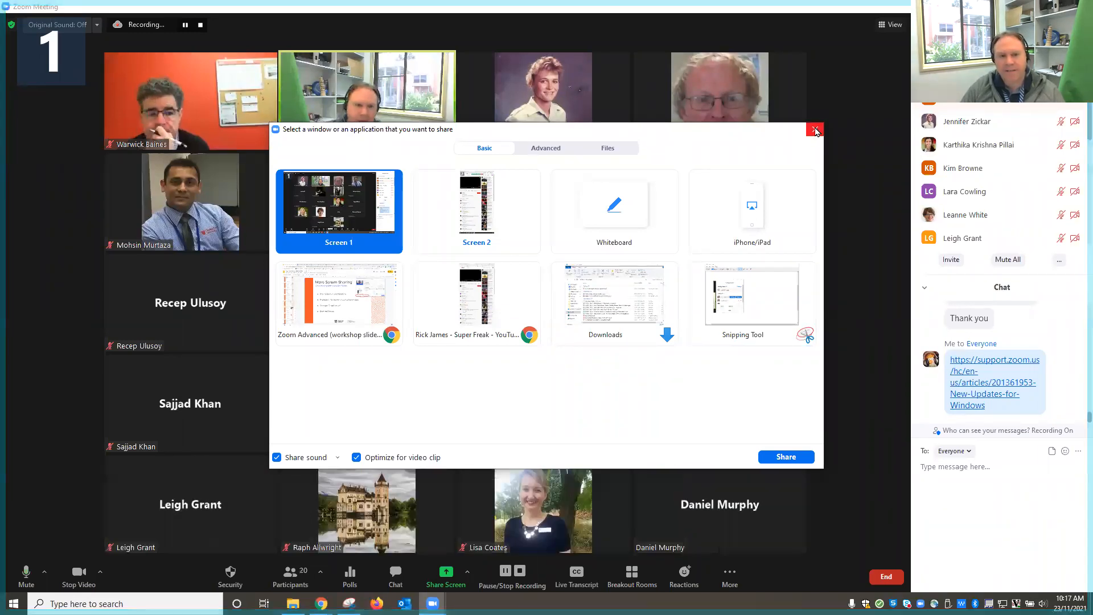
click(816, 130)
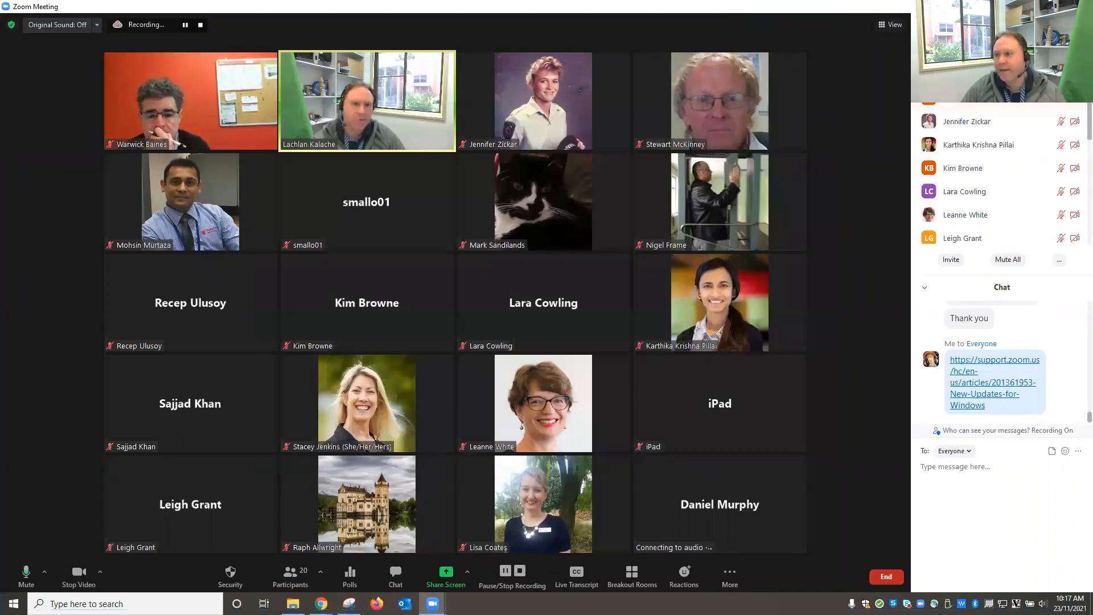
click(1028, 7)
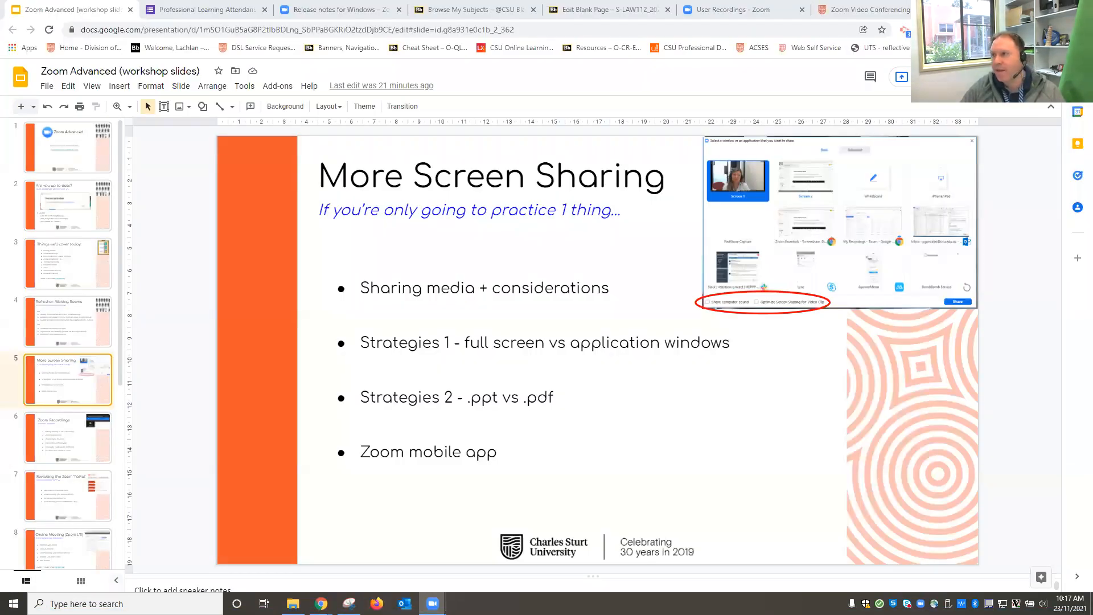
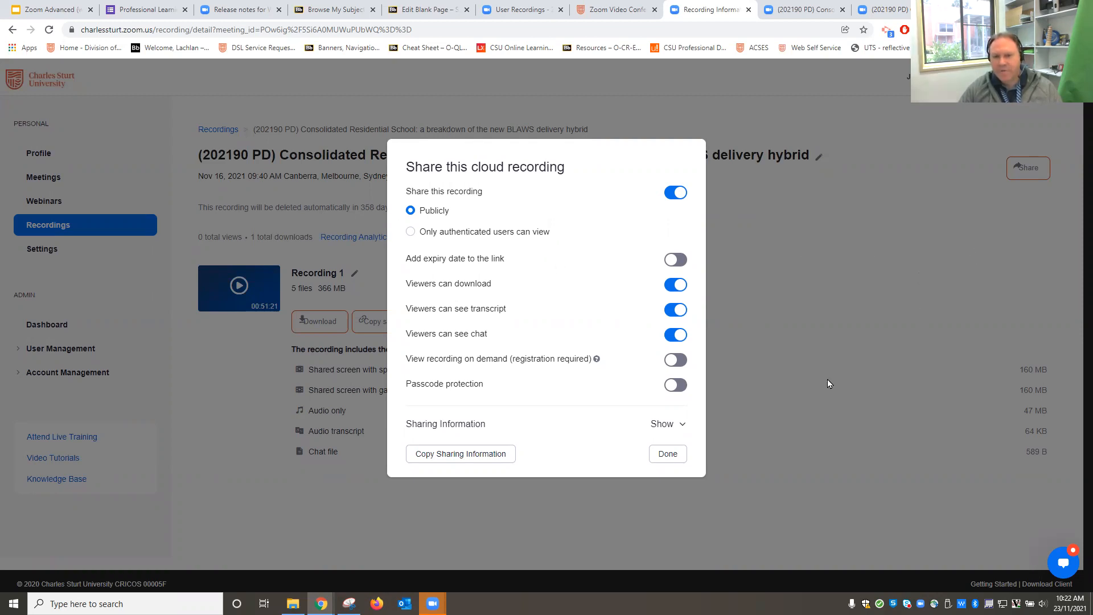
- Close the cloud recording's sharing settings, open the recording's title for editing and cancel the rename
click(685, 460)
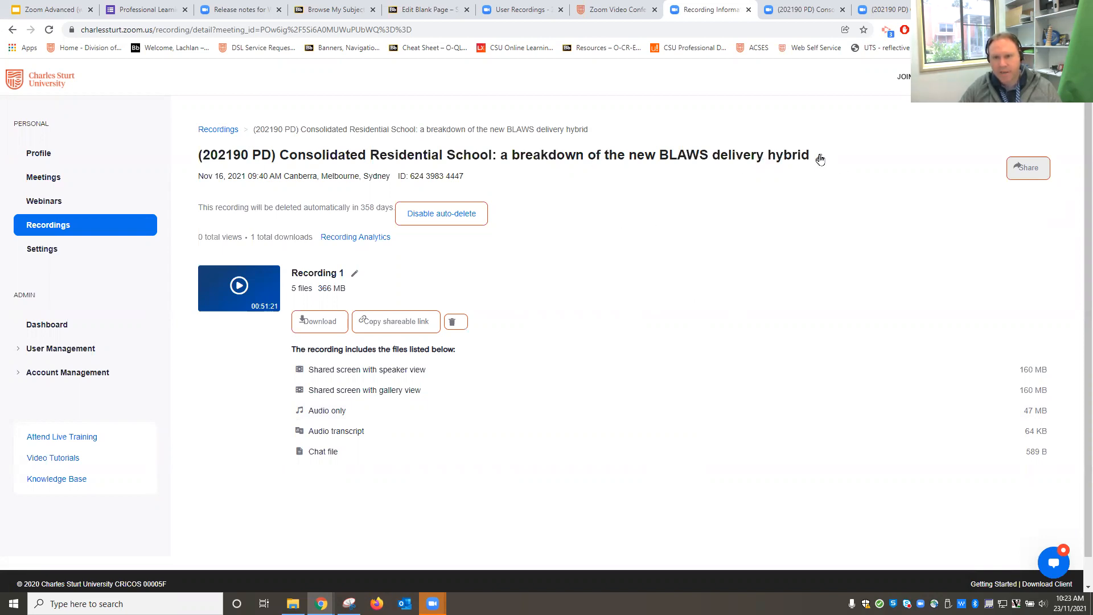
click(820, 157)
click(519, 169)
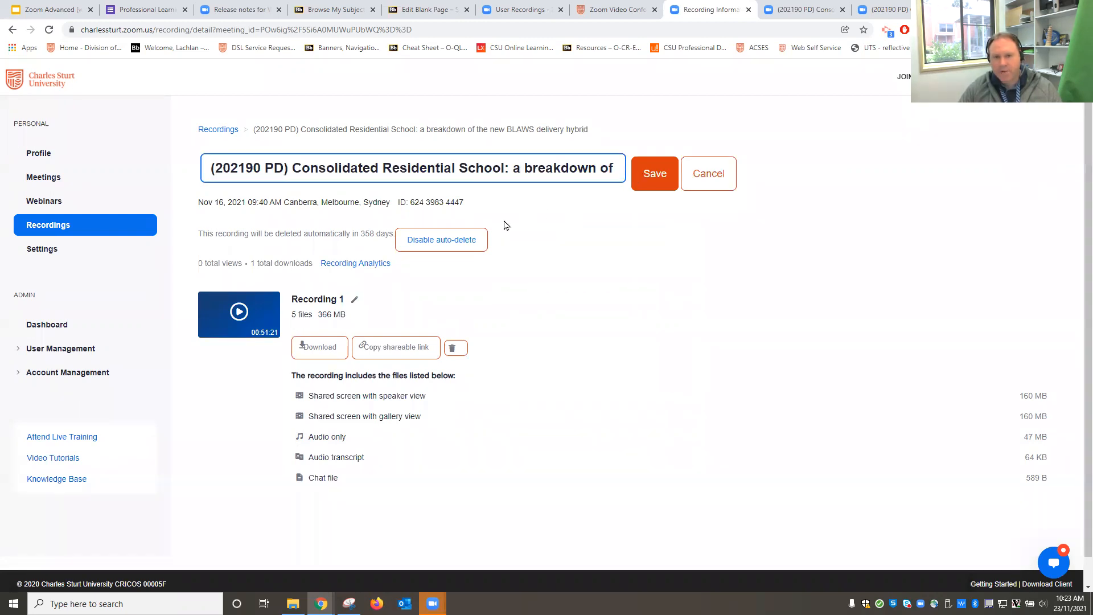
click(709, 174)
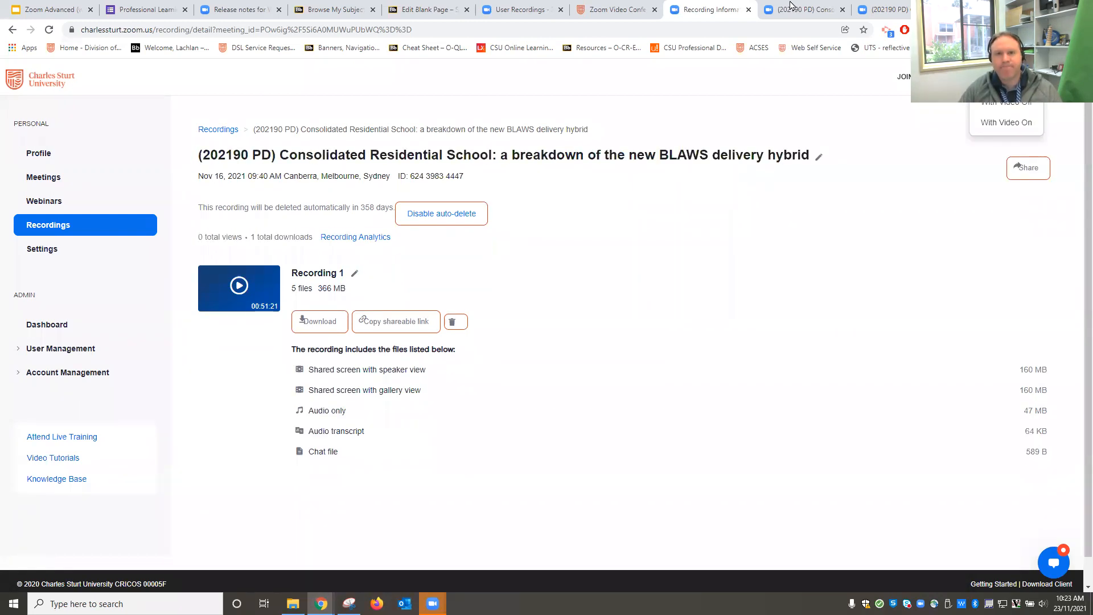
- Switch to the LAW112 subject site in Interact 2, open Online Meeting (Zoom Room) and look through the upcoming meetings
click(413, 12)
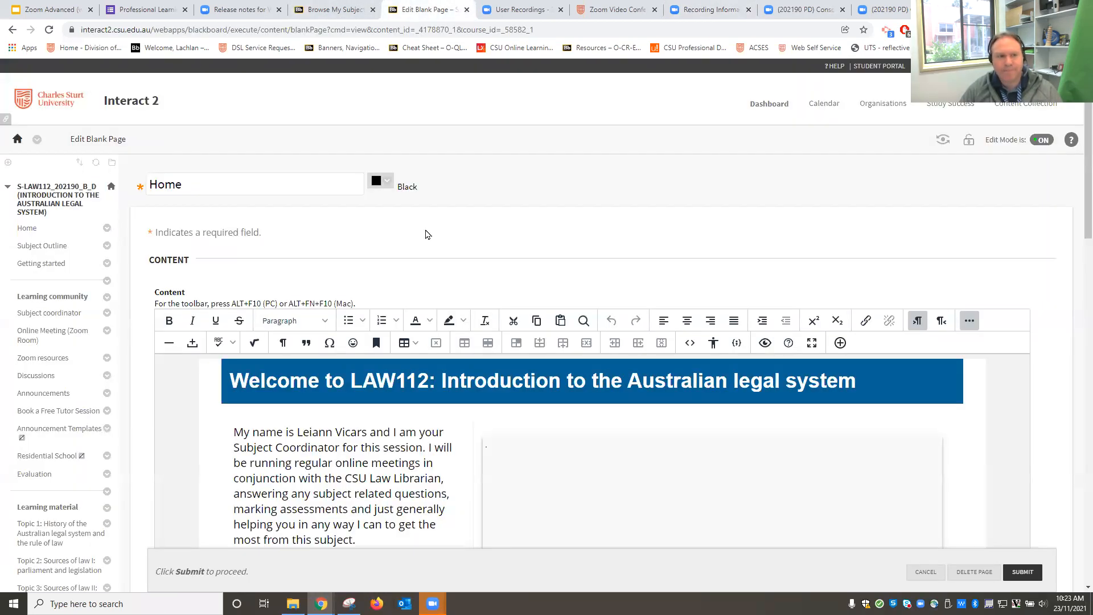
scroll(1029, 240, down, 3)
scroll(1029, 240, up, 3)
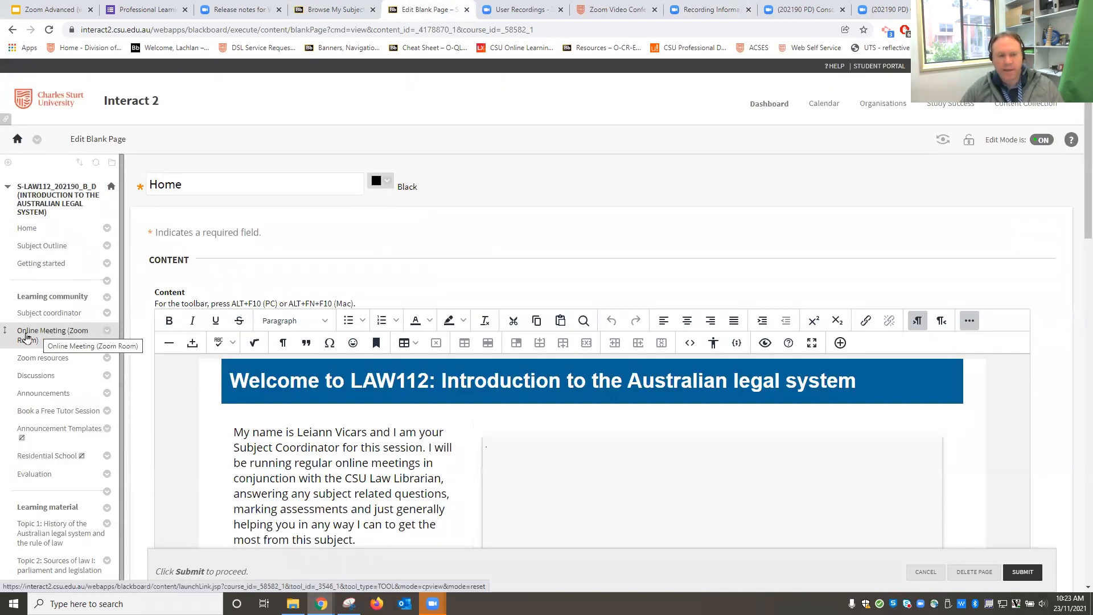
click(54, 340)
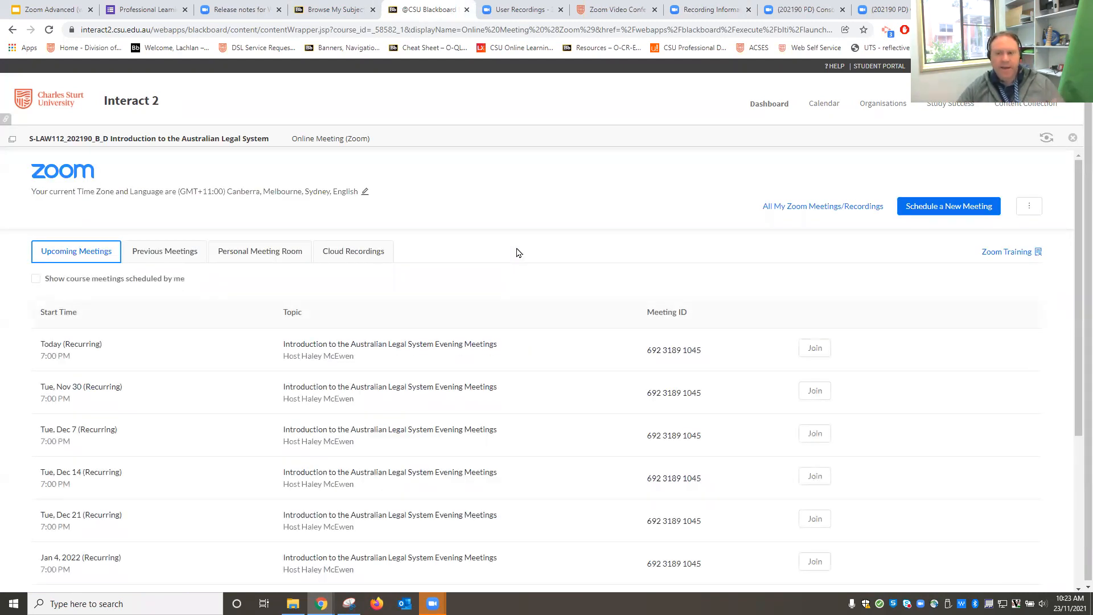
scroll(200, 399, down, 2)
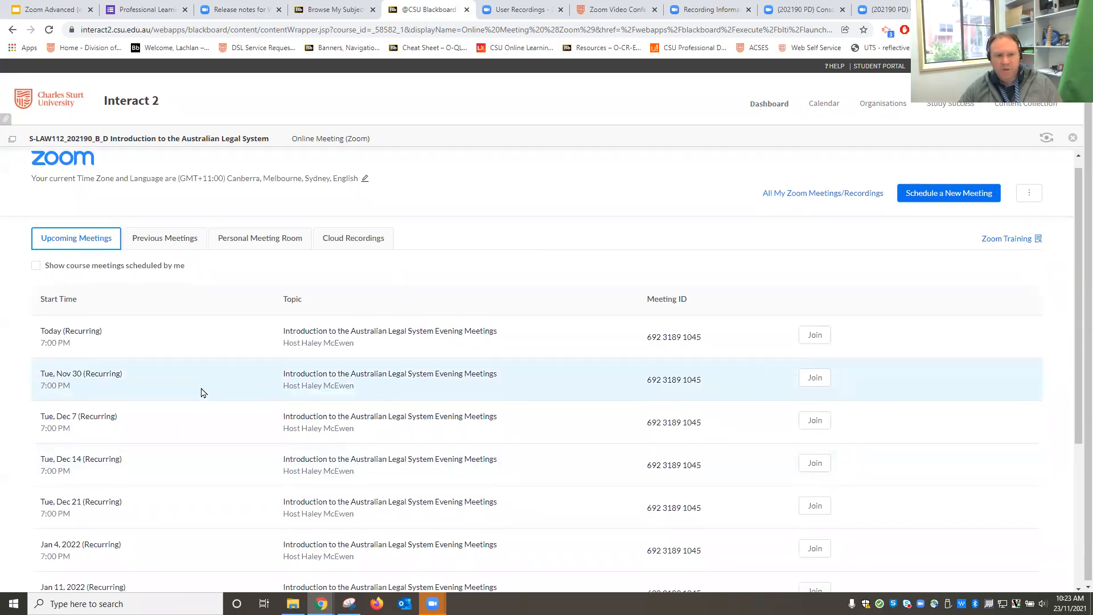
scroll(215, 395, up, 2)
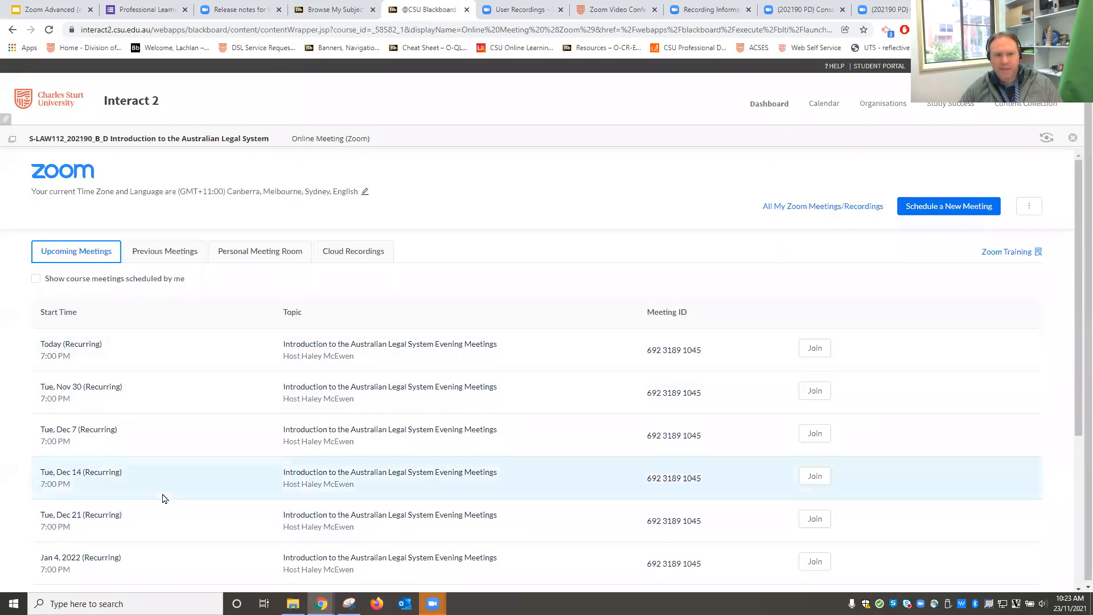
- Examine the attendance report for the previous Nov 16 Introduction to the Australian Legal System Evening Meetings session, and return to the meetings list
click(178, 257)
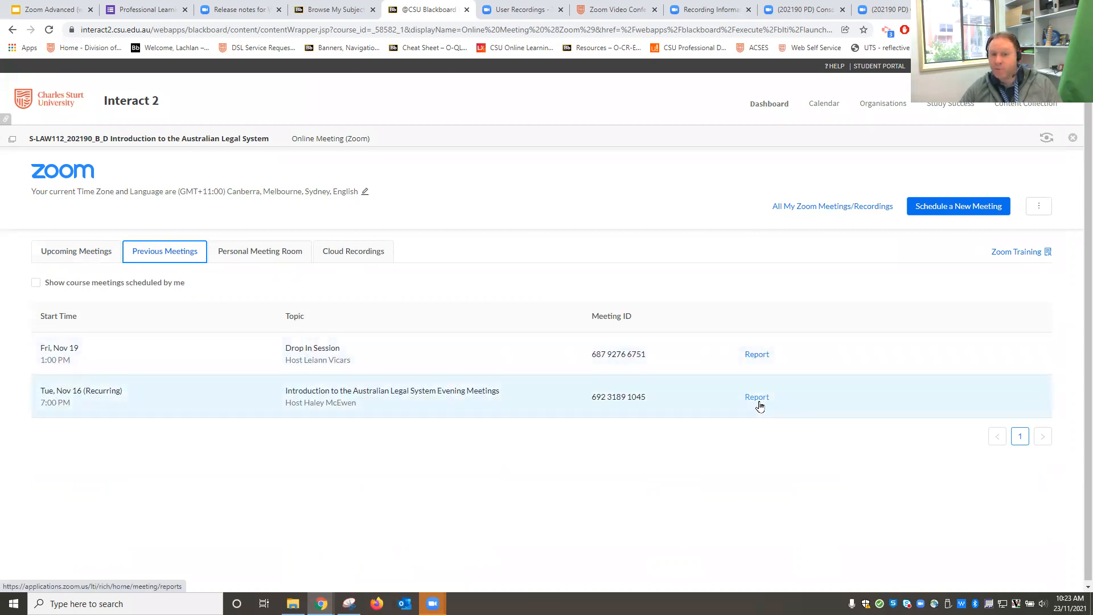
click(758, 398)
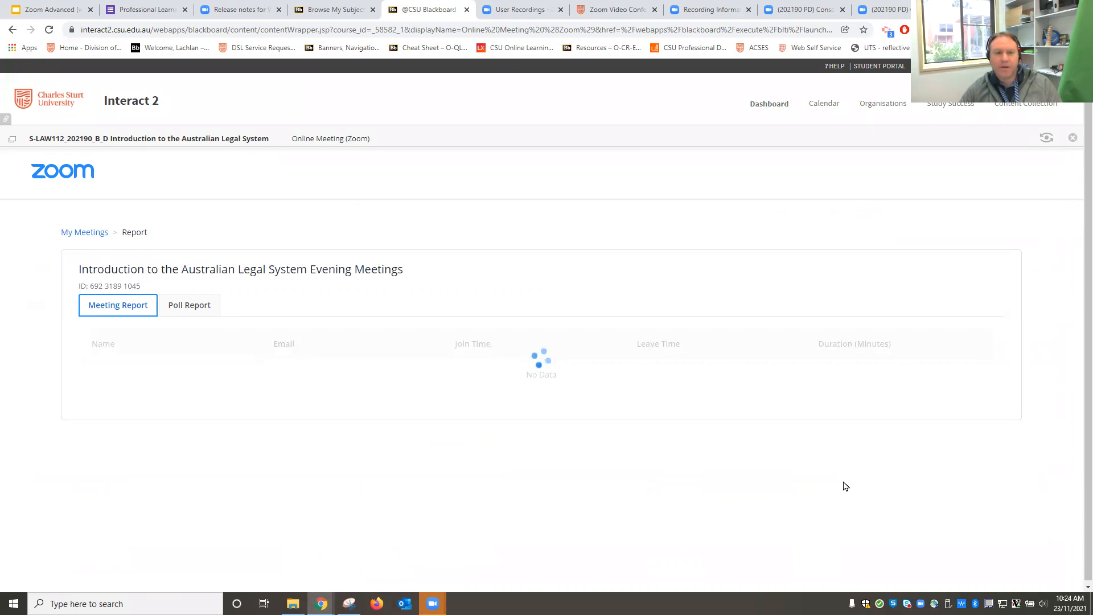
scroll(959, 415, down, 3)
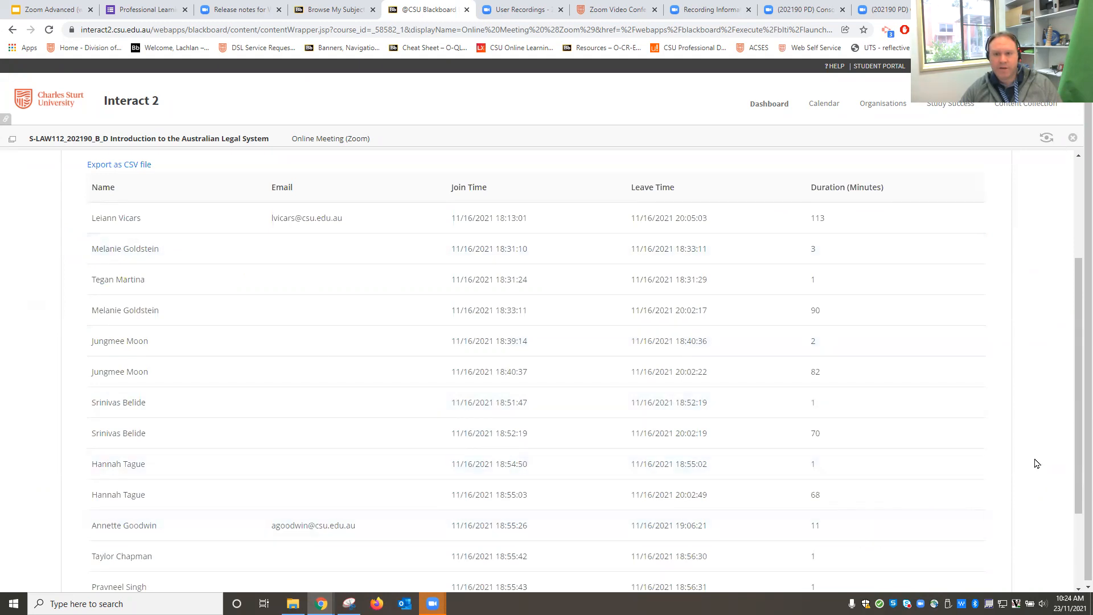
scroll(1036, 462, down, 2)
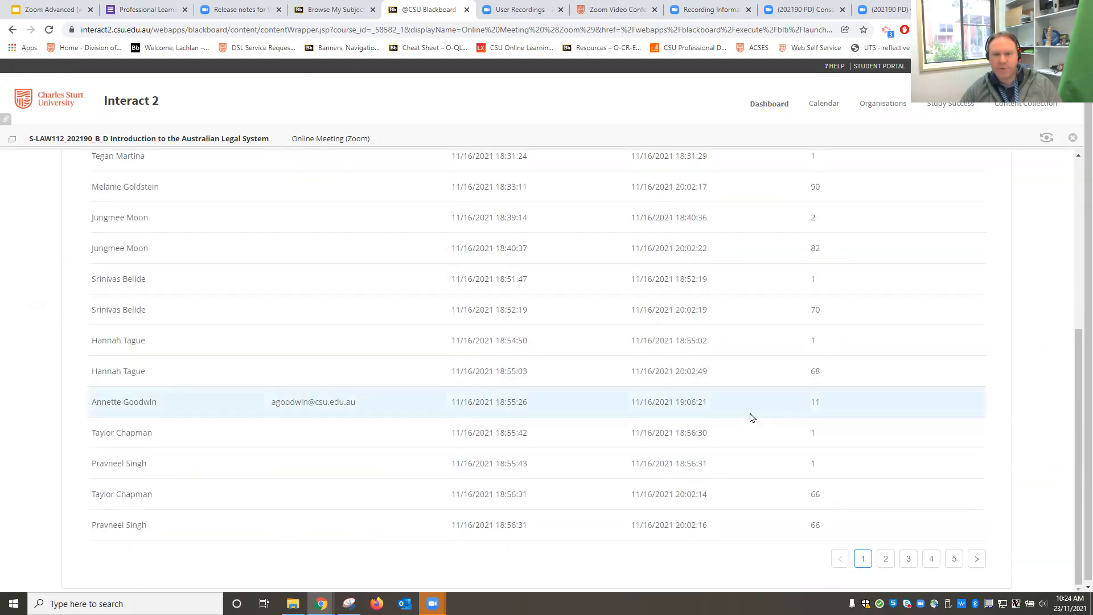
scroll(750, 415, up, 4)
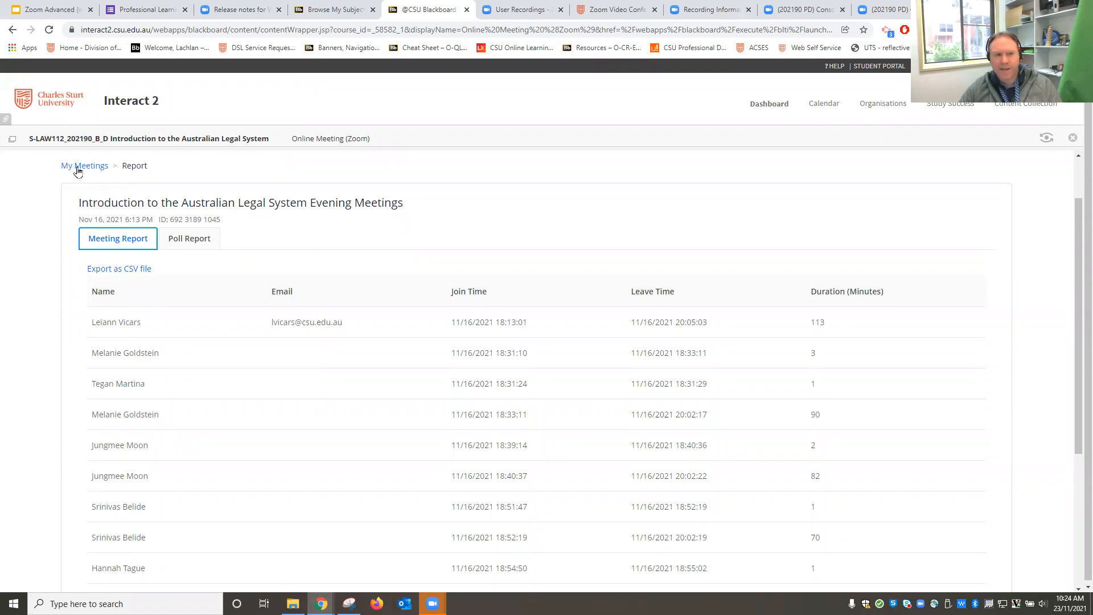
click(89, 167)
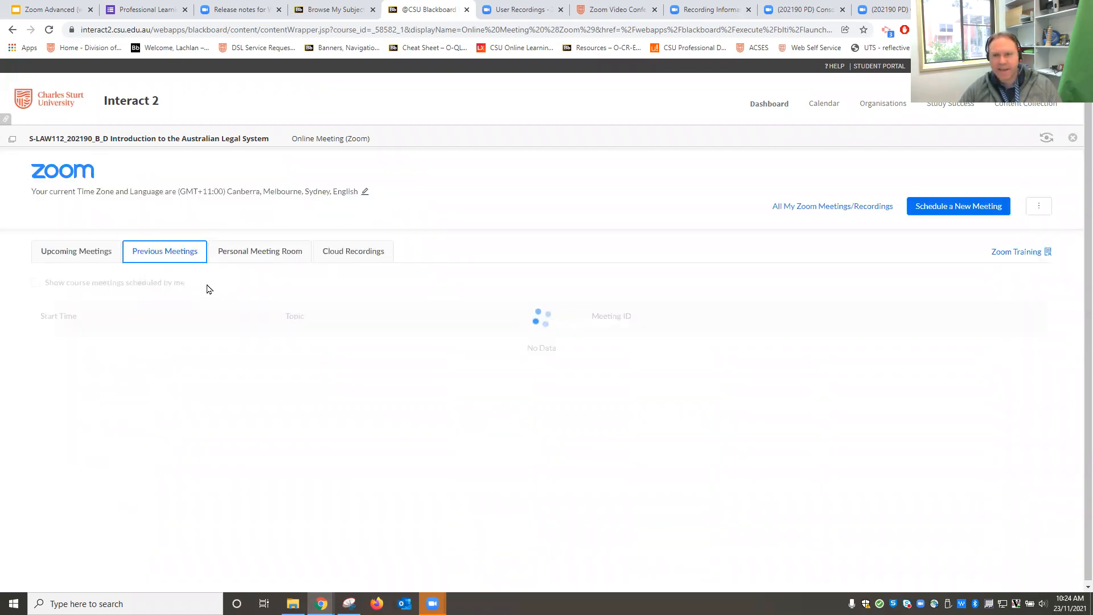
- Inspect the subject's cloud recordings, including the files of the Introduction to the Australian Legal System Evening Meetings recording, and compare with the upcoming meetings
click(349, 253)
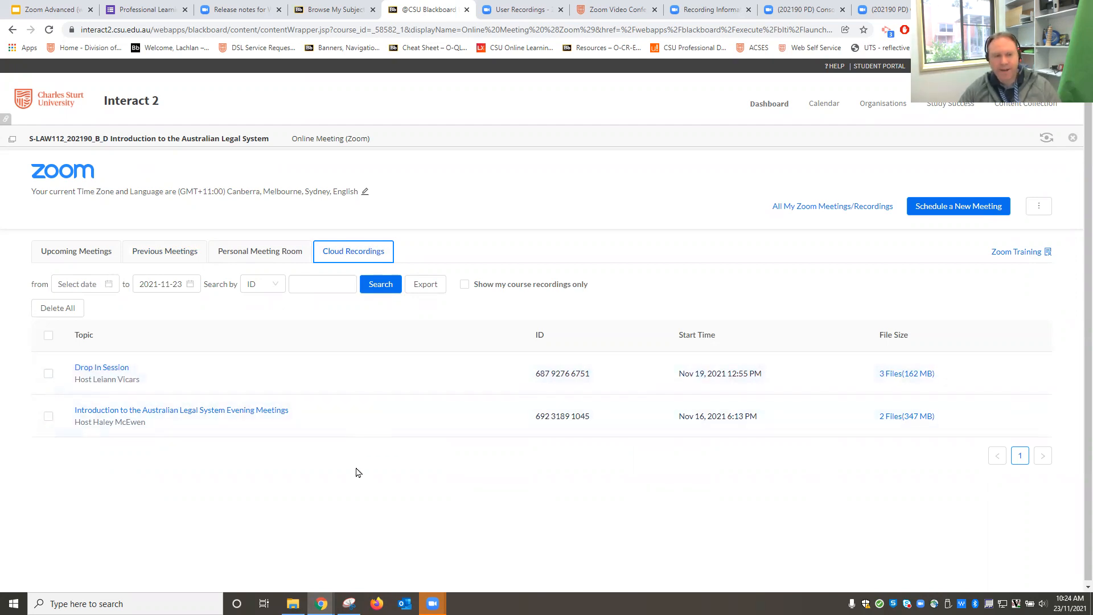
click(193, 411)
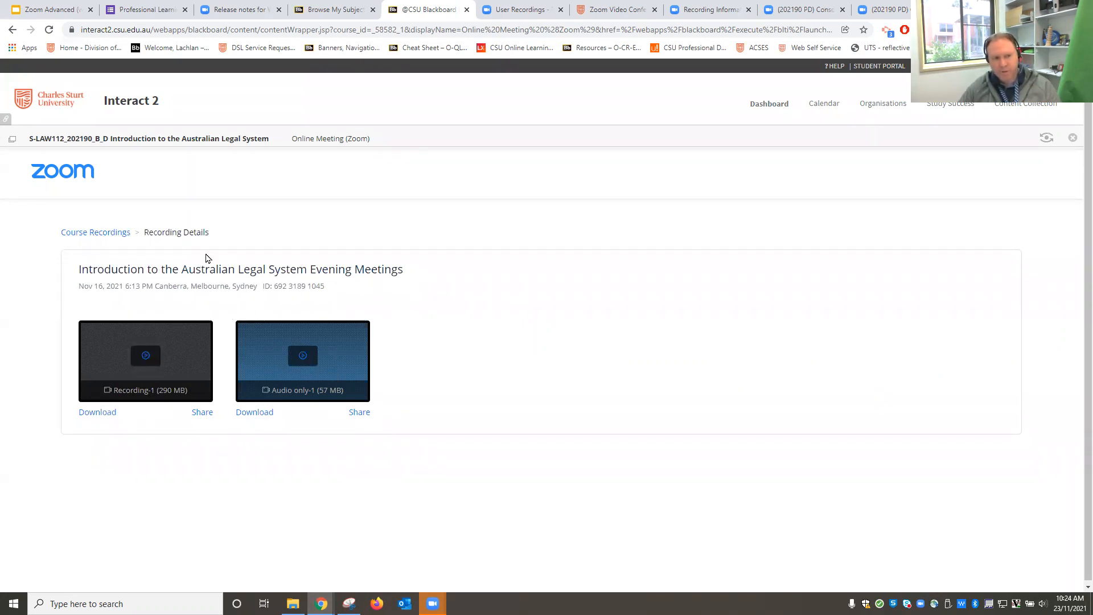
click(108, 234)
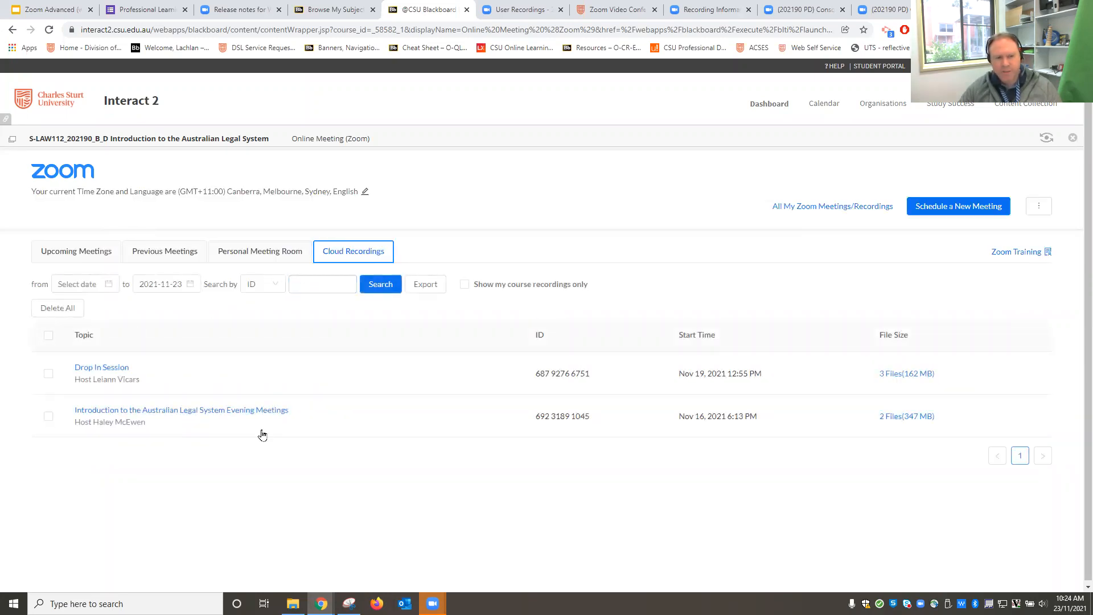
click(72, 250)
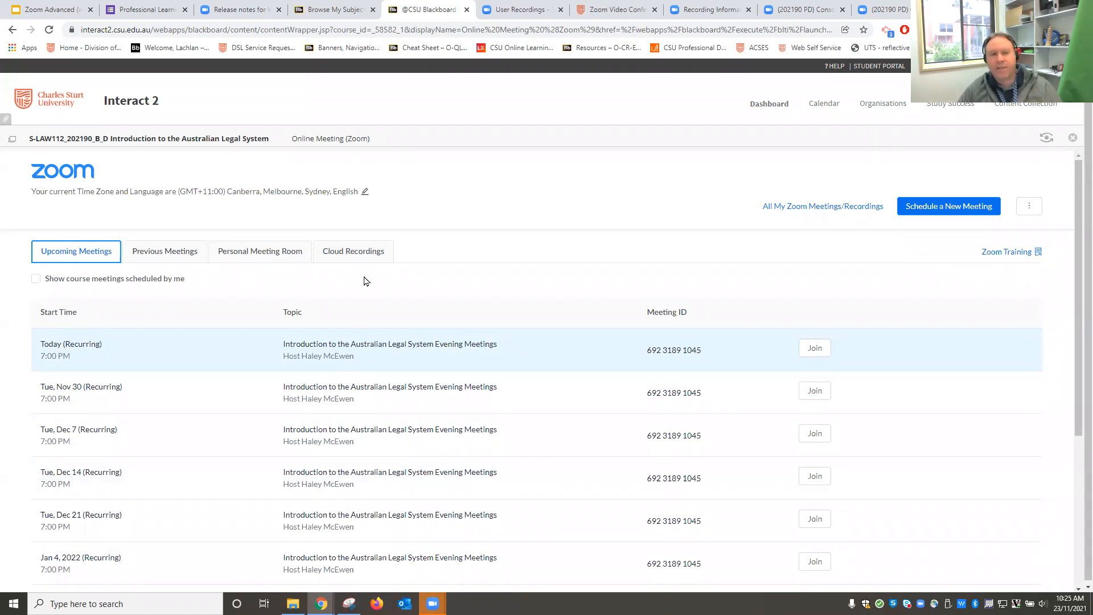
click(351, 258)
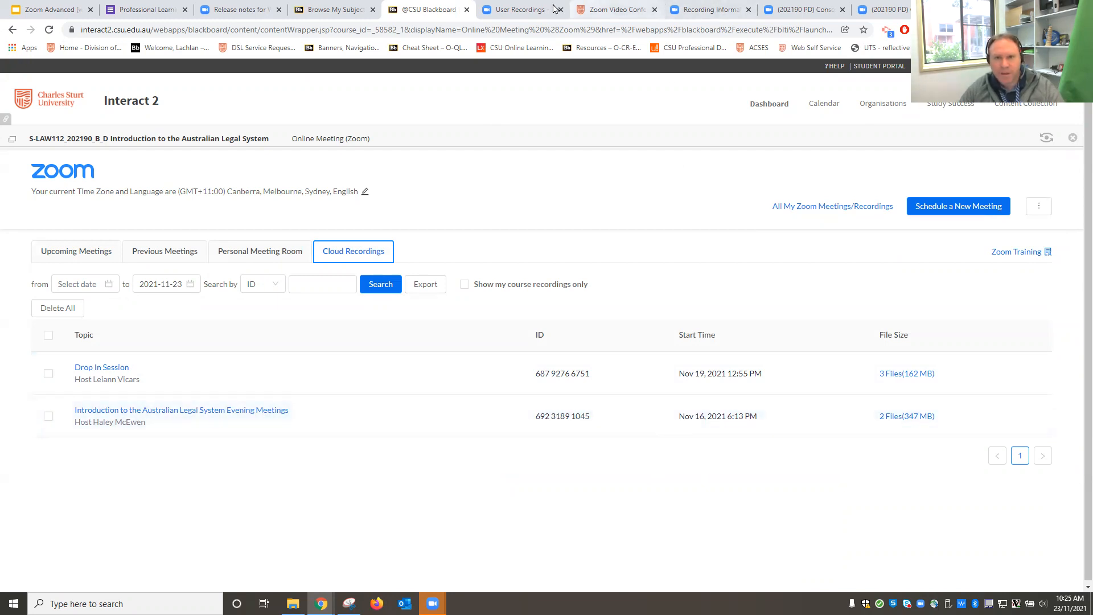
- In Recording Management, open the Introduction to the Australian Legal System Evening Meetings recording, append "- Week 1" to its title and save
click(530, 9)
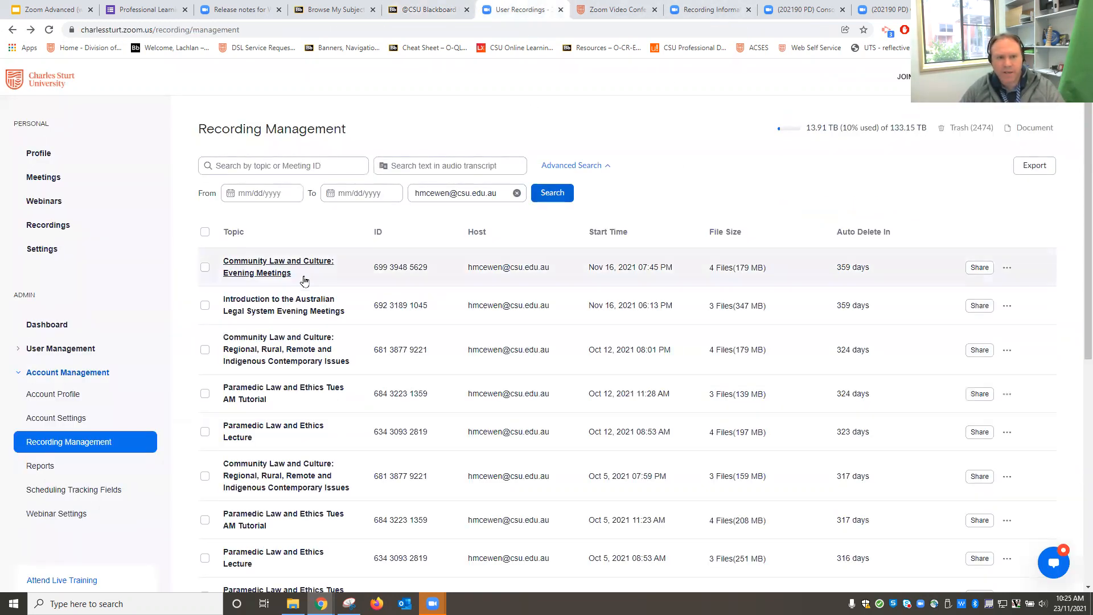
click(289, 310)
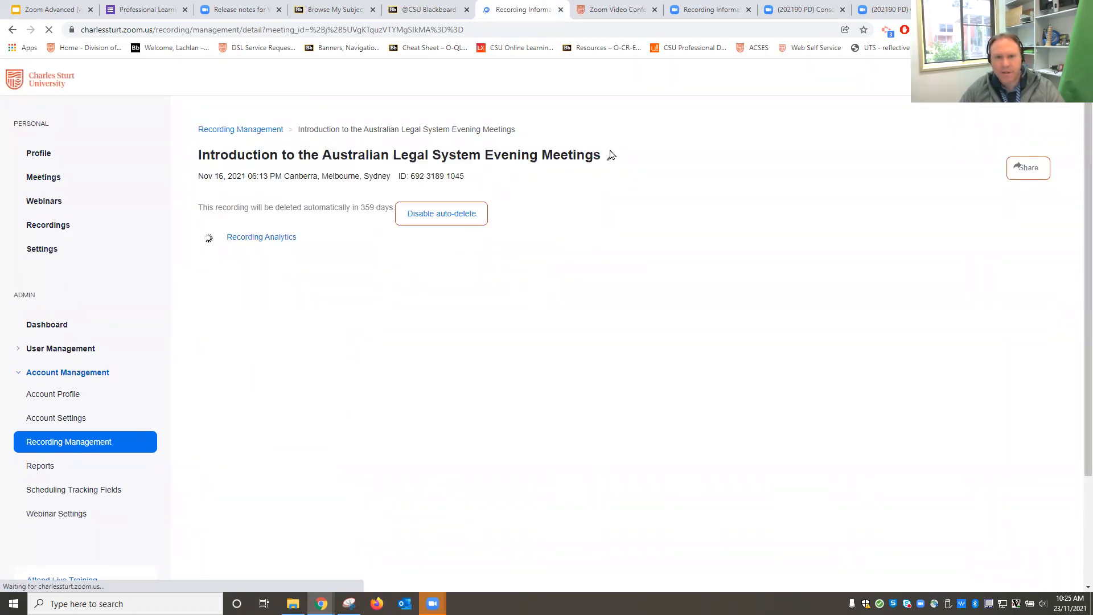
click(611, 159)
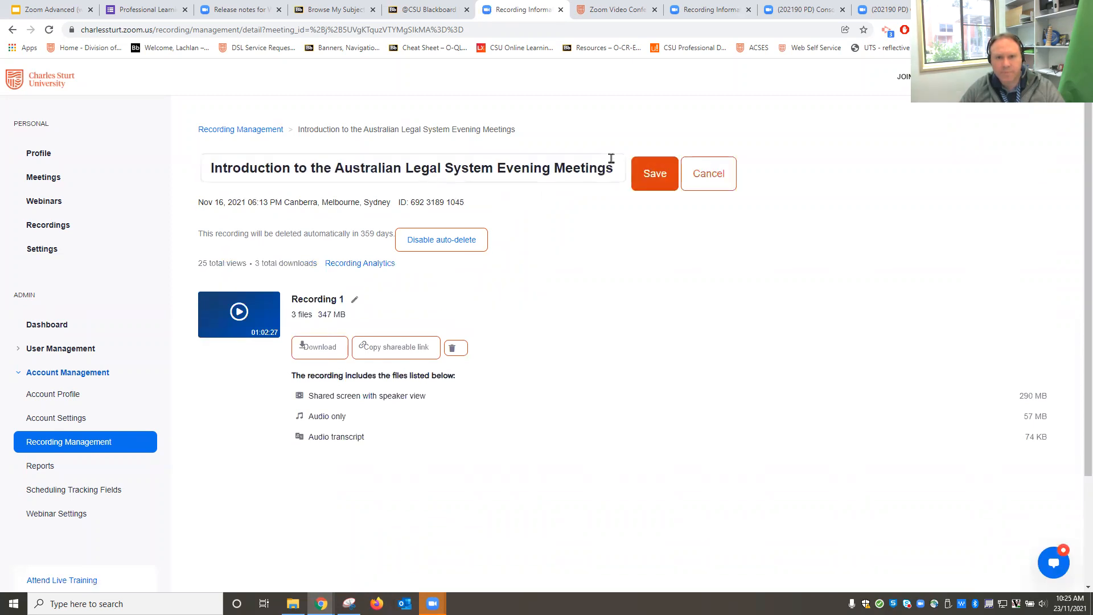
click(615, 166)
text(- Week 1)
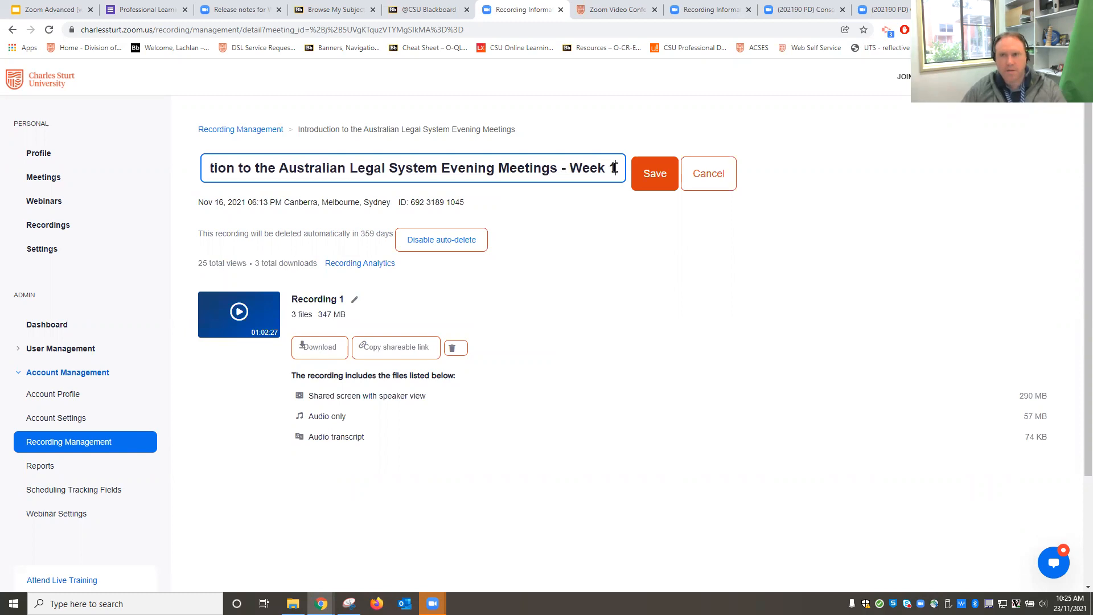
click(660, 178)
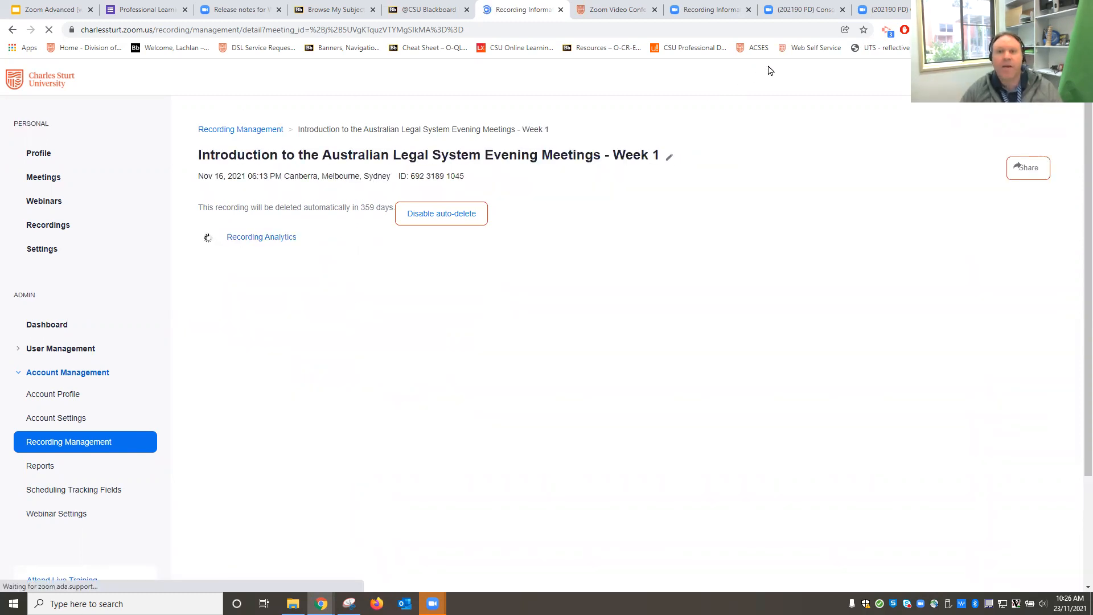
- Return to the LAW112 site's Online Meeting page in Interact 2 and check the subject's cloud recordings for the new title
click(414, 12)
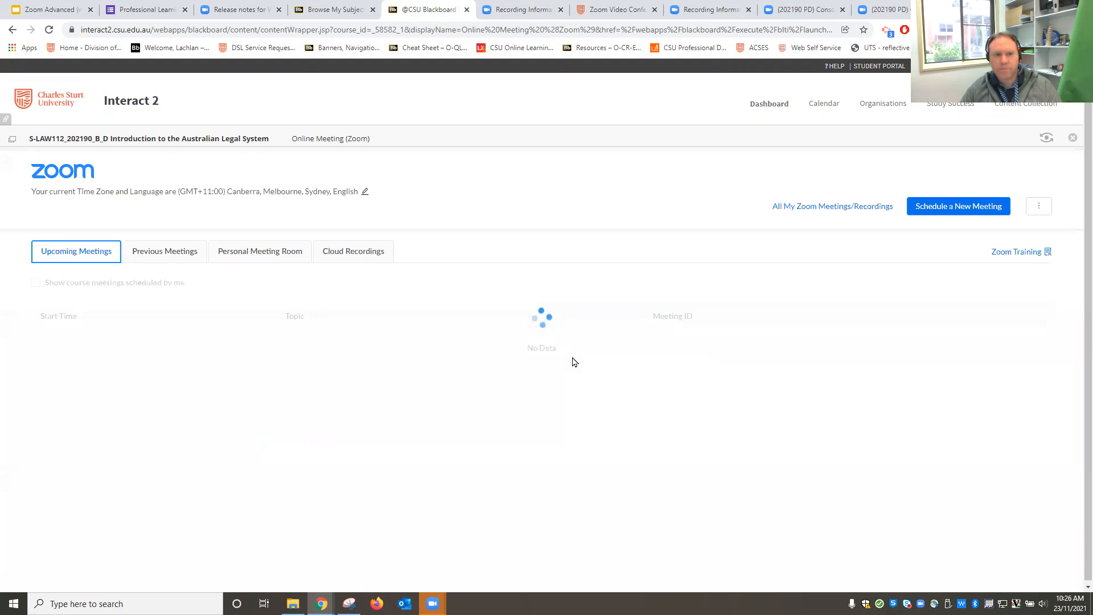
click(349, 252)
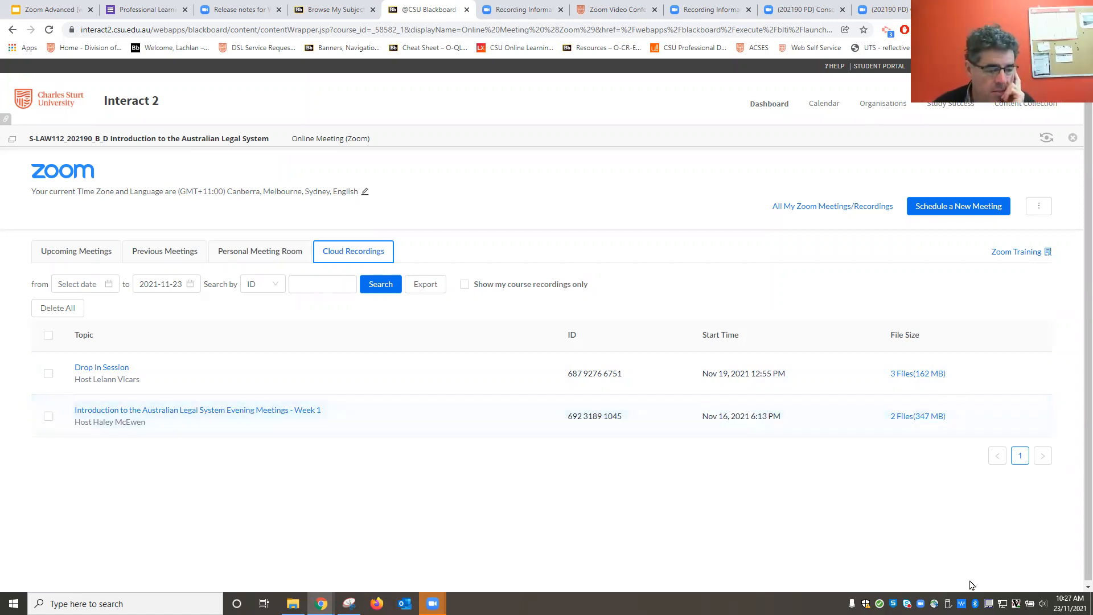
- Adjust the computer's speaker volume
click(1043, 602)
drag(942, 579, 937, 577)
click(794, 517)
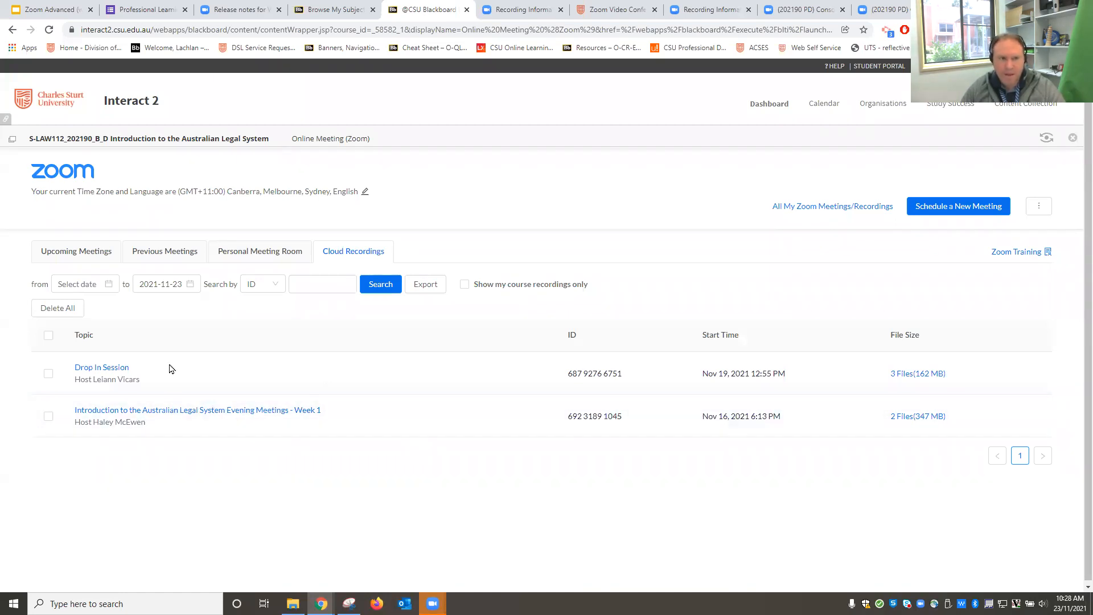
- View the subject's upcoming meetings, examine auto-delete periods in the personal Zoom cloud recordings, and open the (202190 PD) Consolidated Residential School recording
click(92, 257)
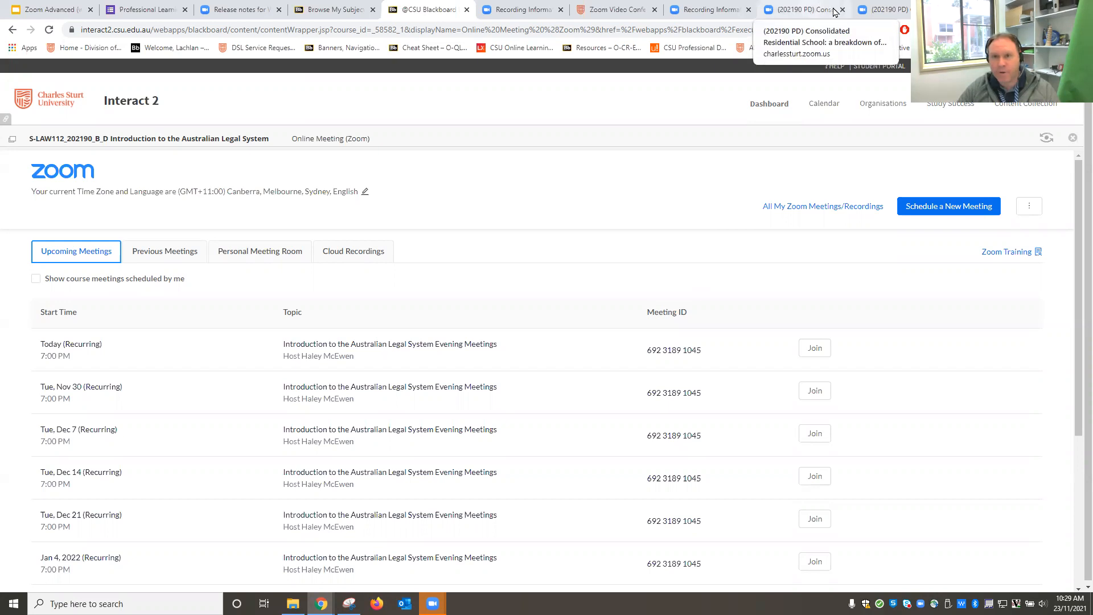
click(815, 12)
click(716, 13)
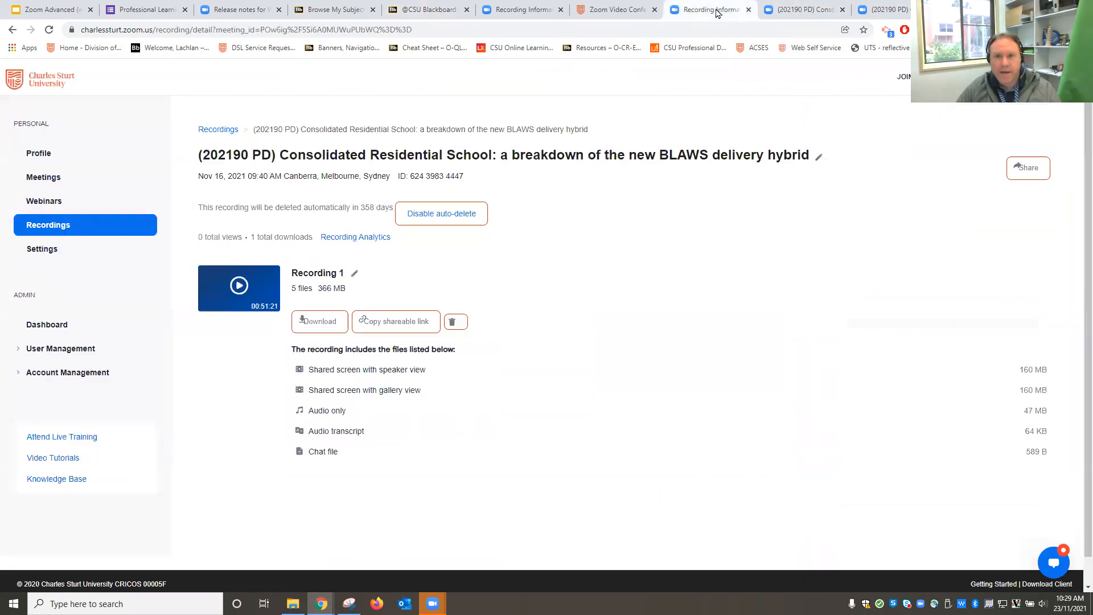
click(219, 129)
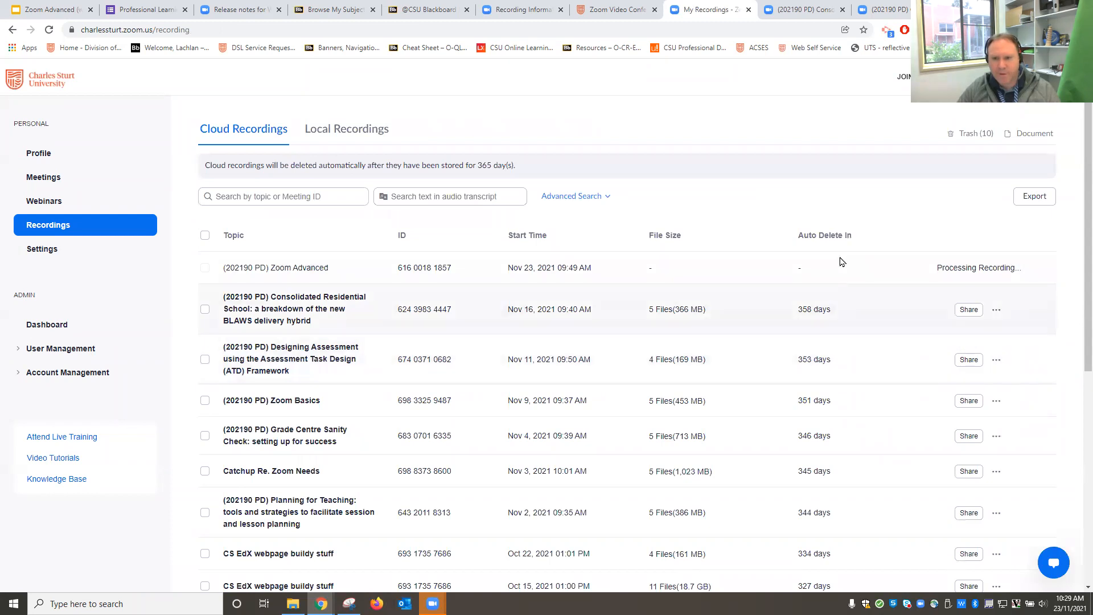
scroll(825, 392, down, 1)
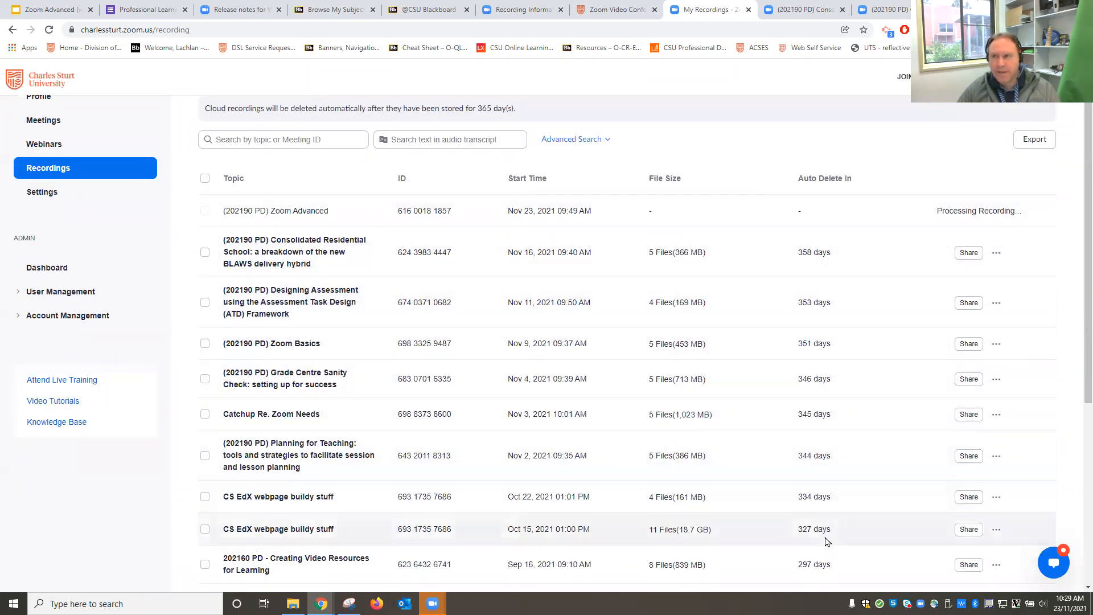
scroll(877, 351, down, 1)
scroll(878, 354, down, 1)
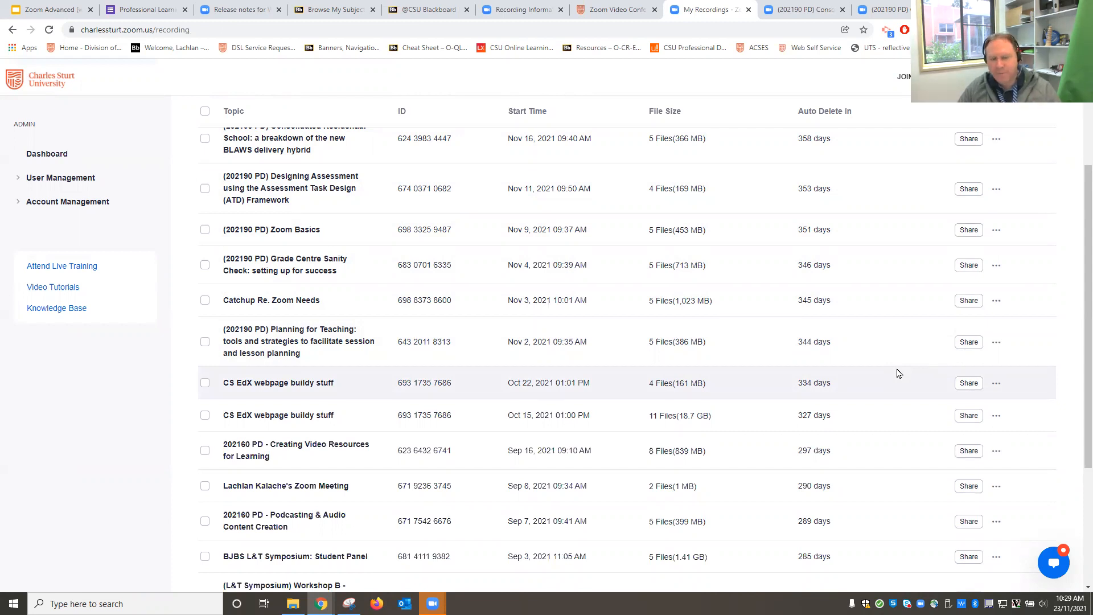
scroll(899, 373, up, 1)
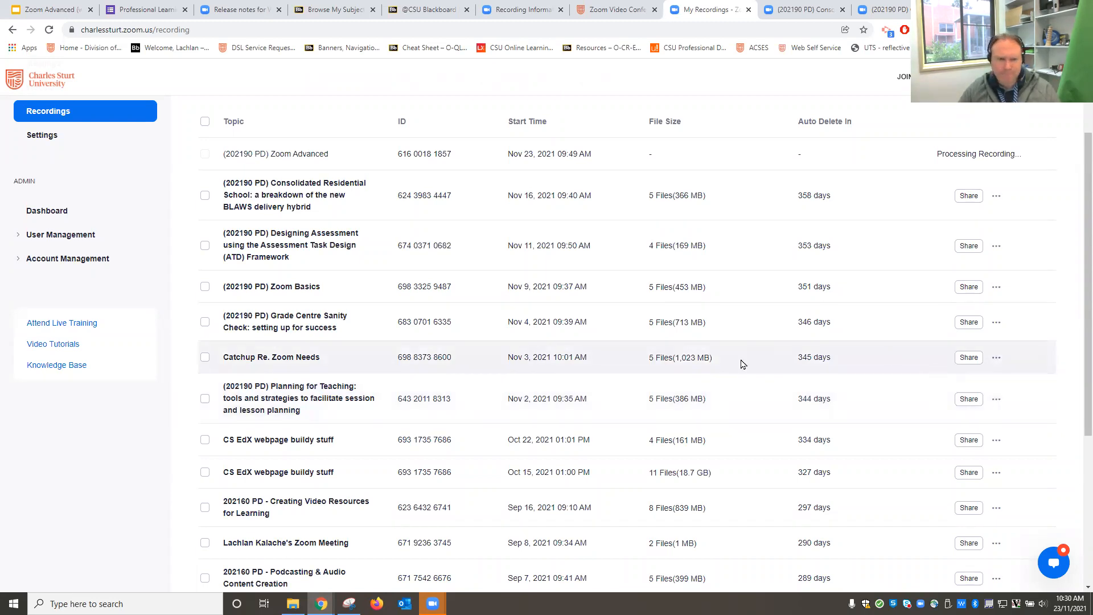
scroll(743, 364, up, 2)
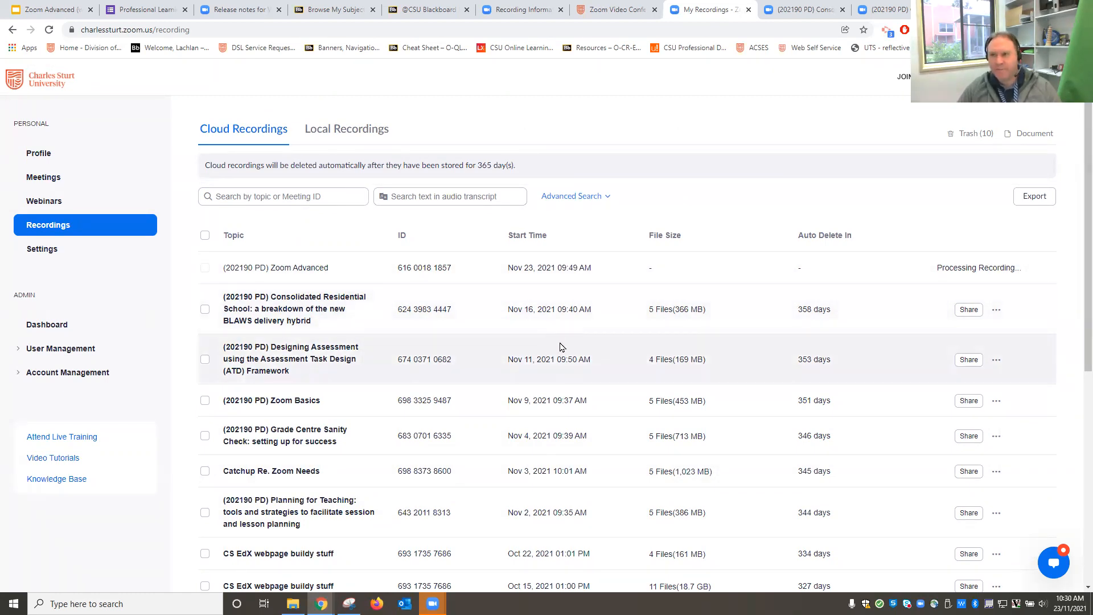
click(299, 311)
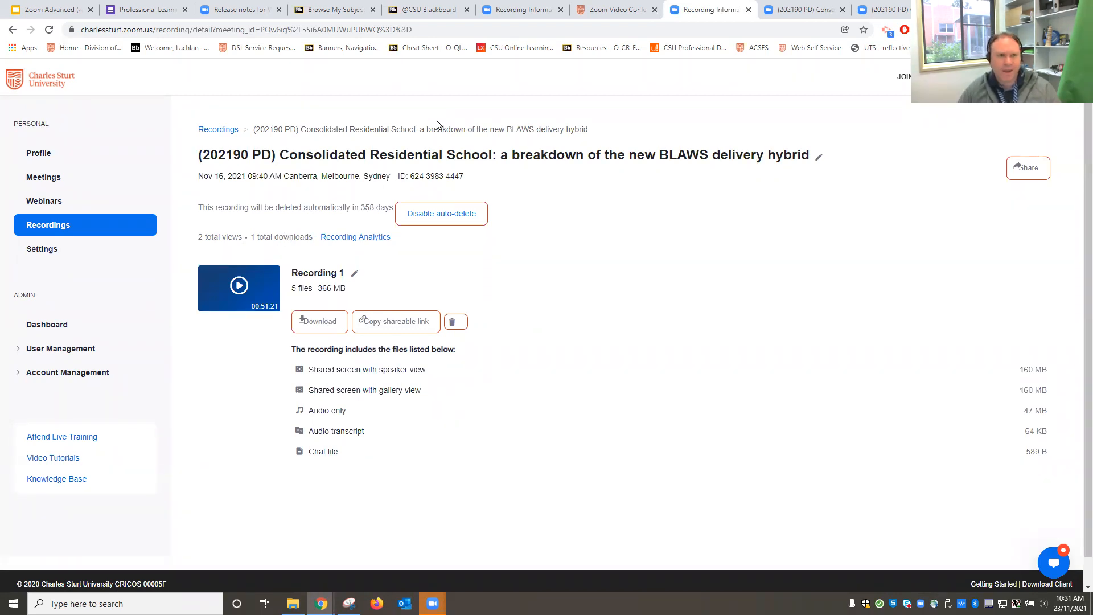
- Check the Zoom Recordings slide, and search the personal Zoom meeting settings for "transcri" to examine the captioning and transcript options
click(64, 11)
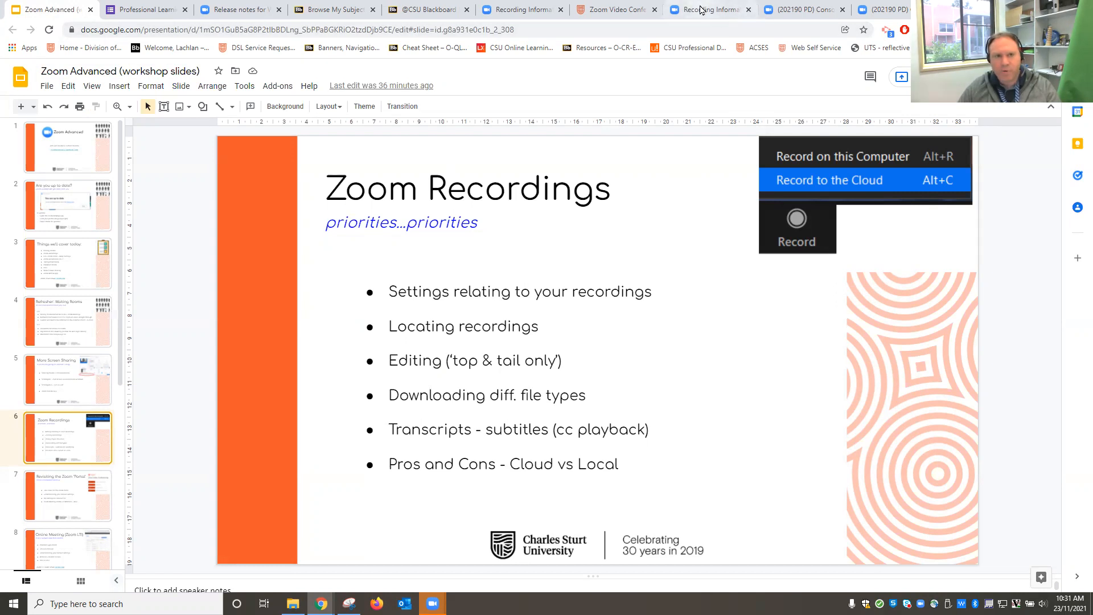
click(702, 9)
click(41, 251)
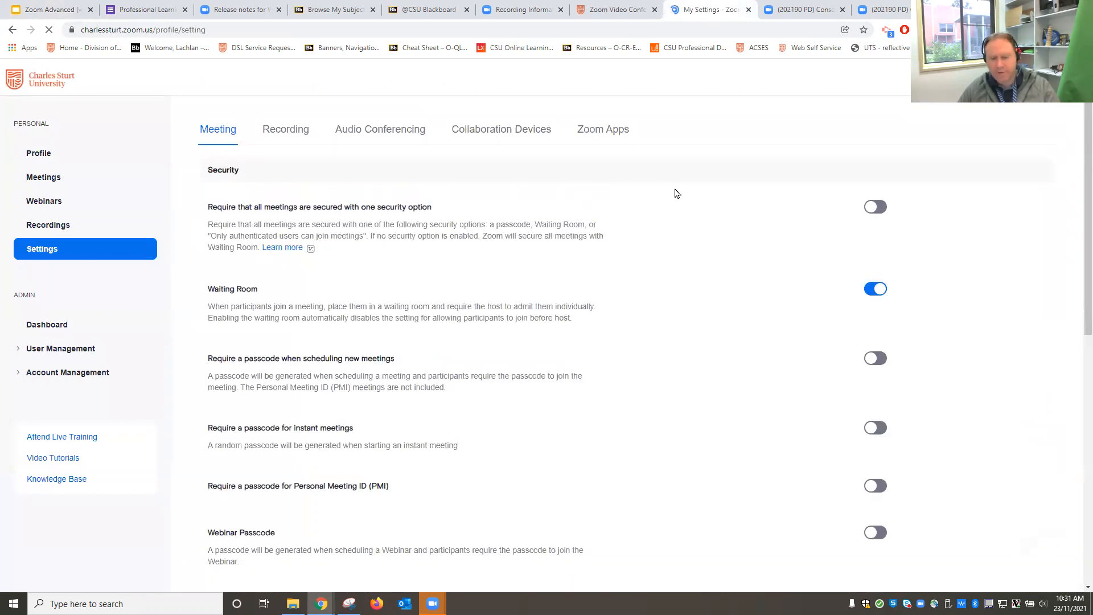
key(ctrl+f)
text(t)
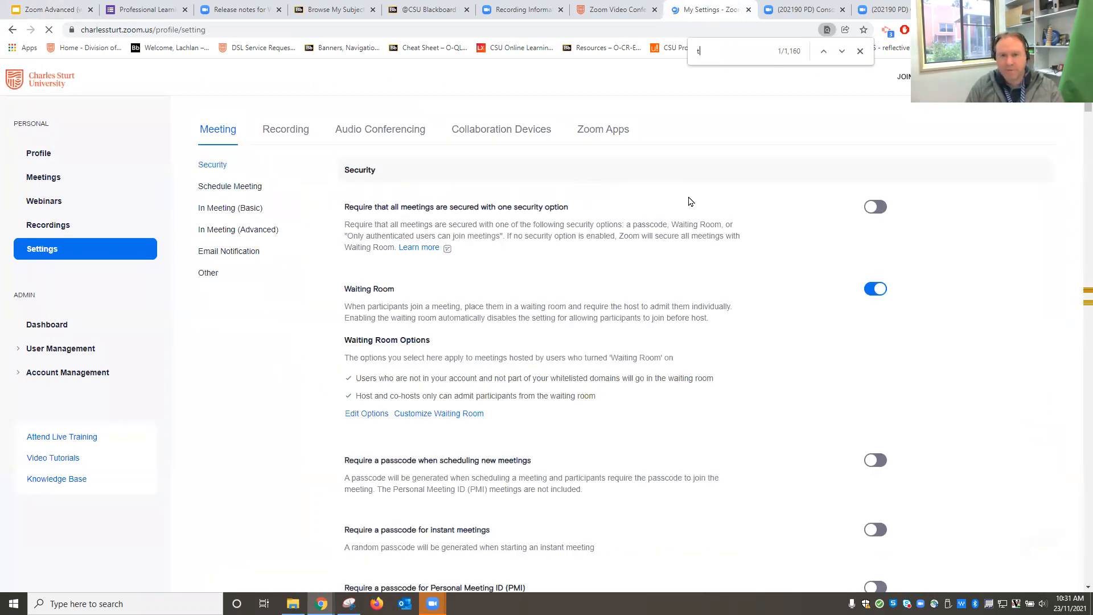
text(ranscri)
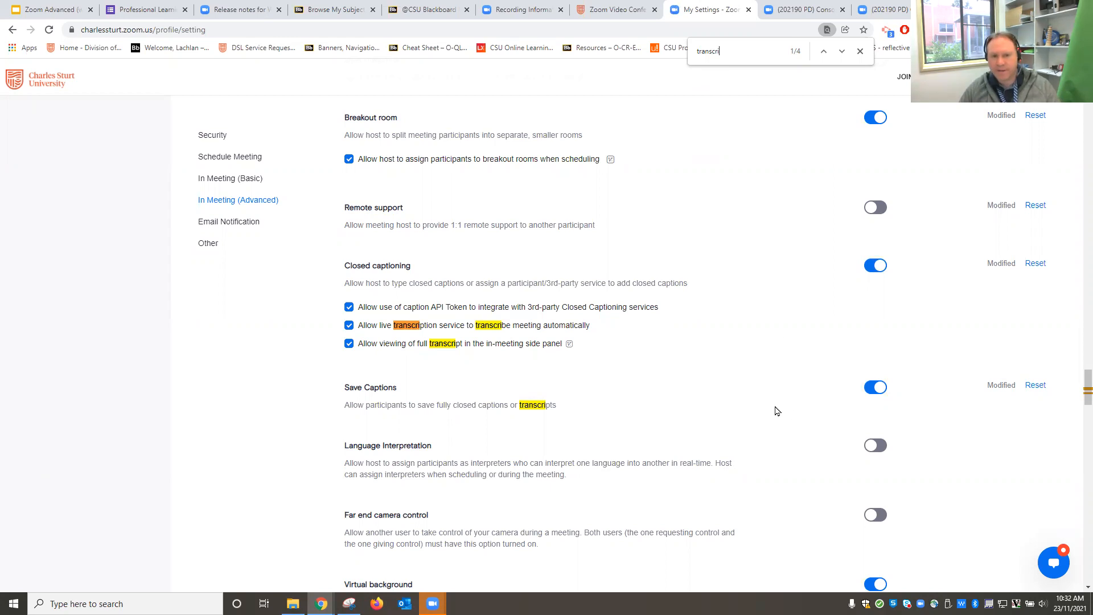
scroll(477, 386, up, 1)
scroll(477, 385, up, 13)
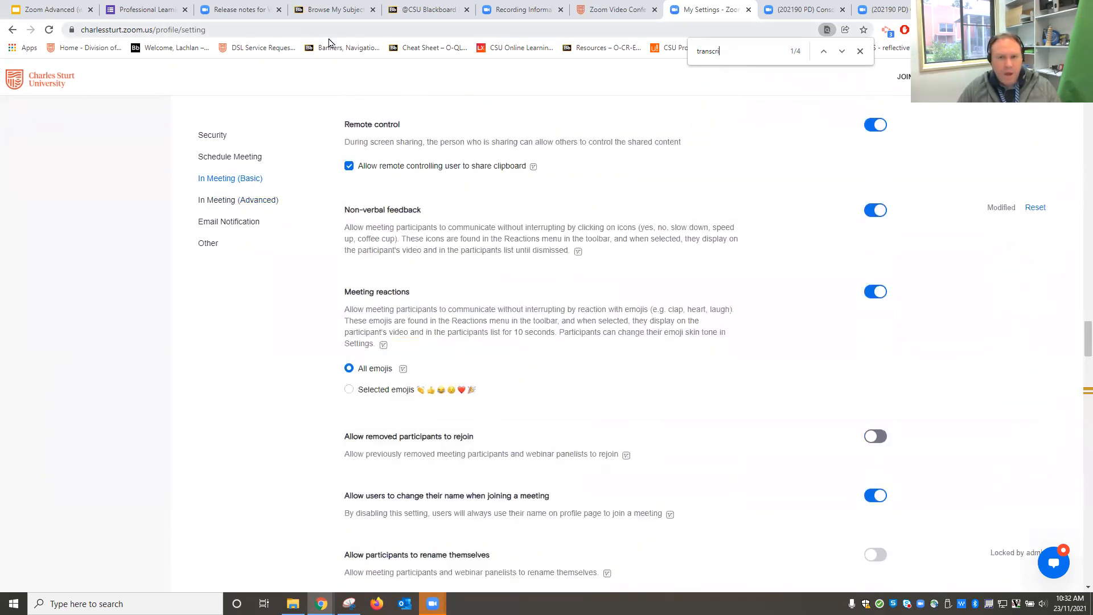
- Return to the Zoom Advanced workshop slides and open the Zoom folder inside Documents in File Explorer
click(62, 8)
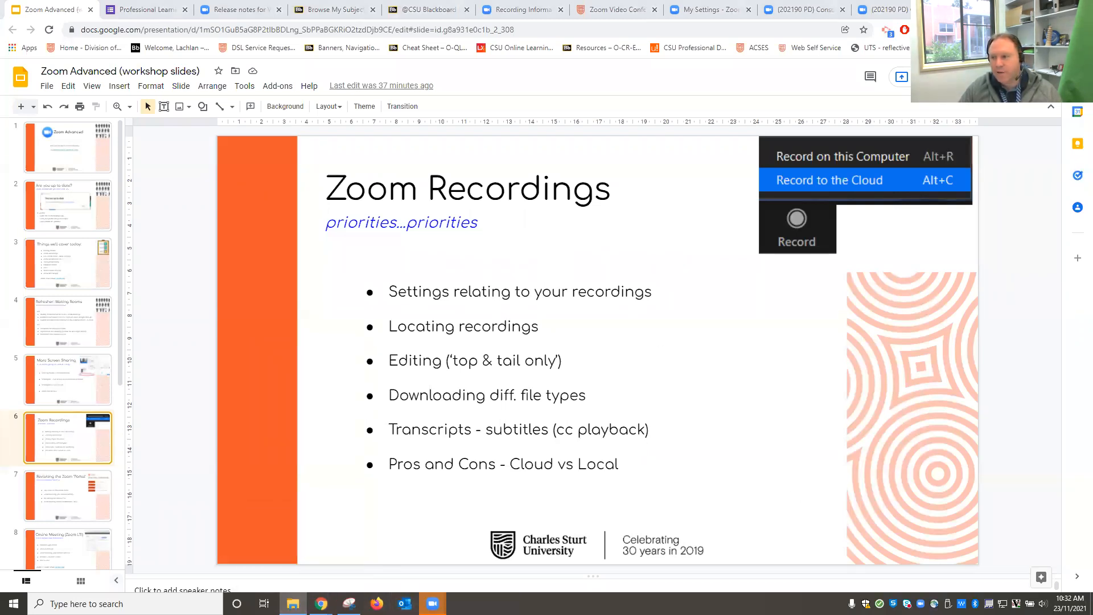
click(293, 604)
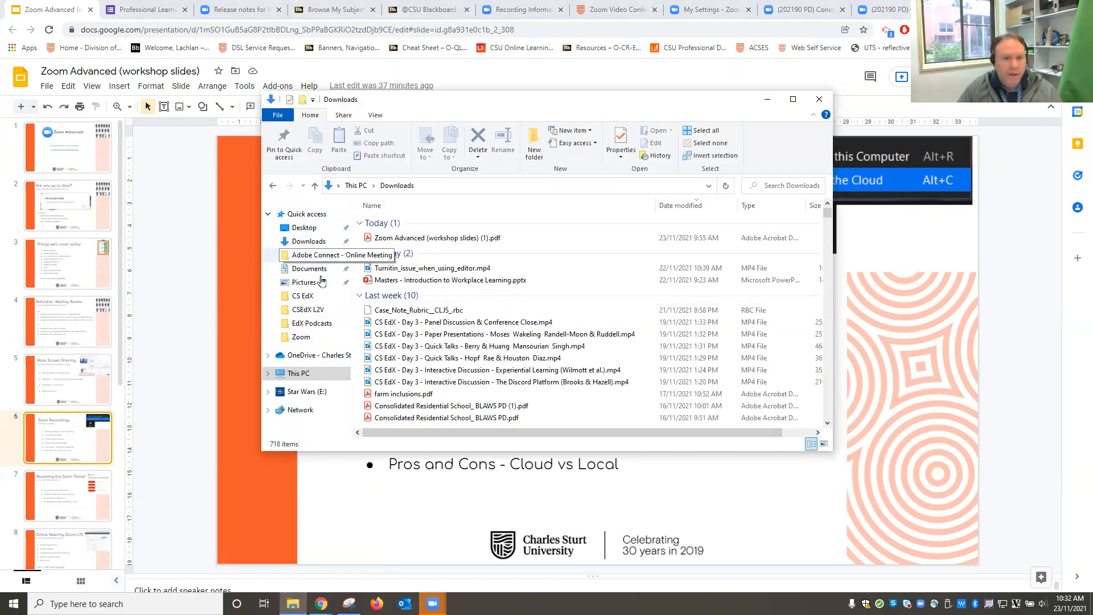
click(313, 271)
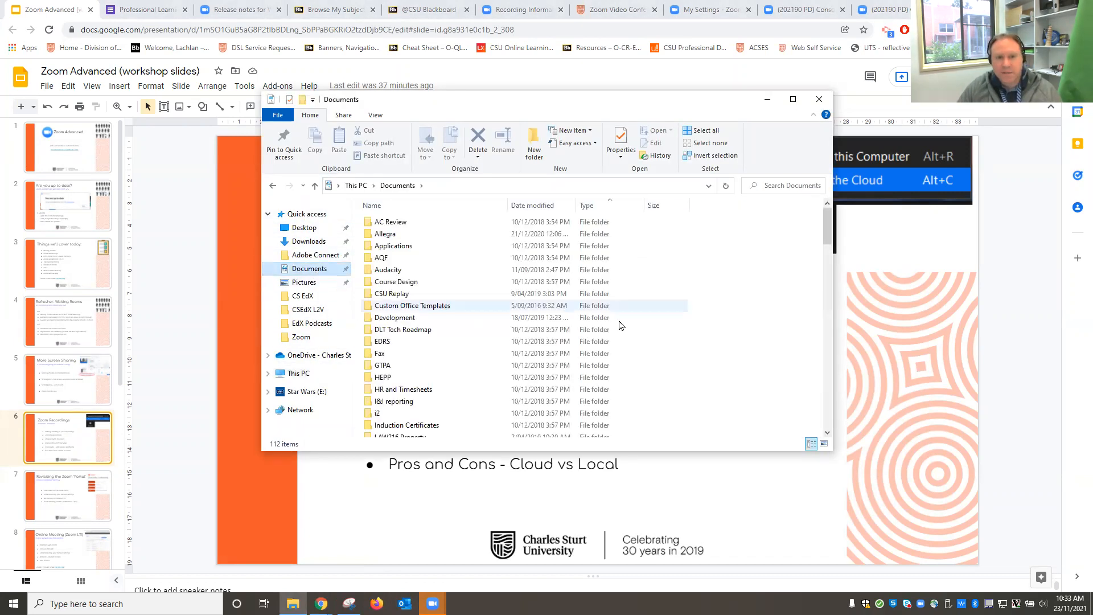
scroll(454, 306, down, 8)
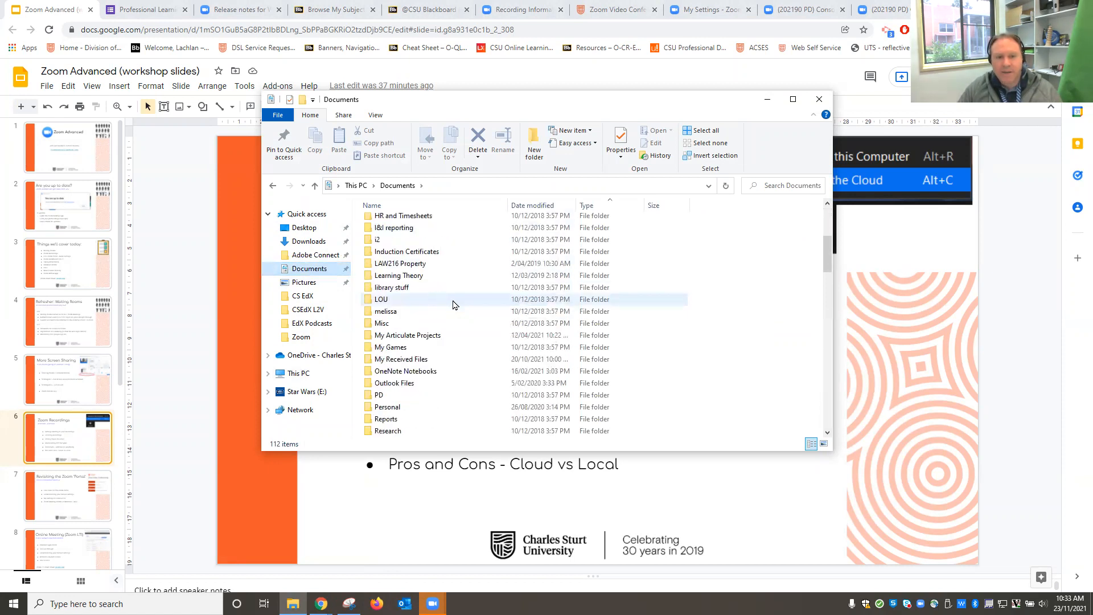
scroll(454, 305, down, 3)
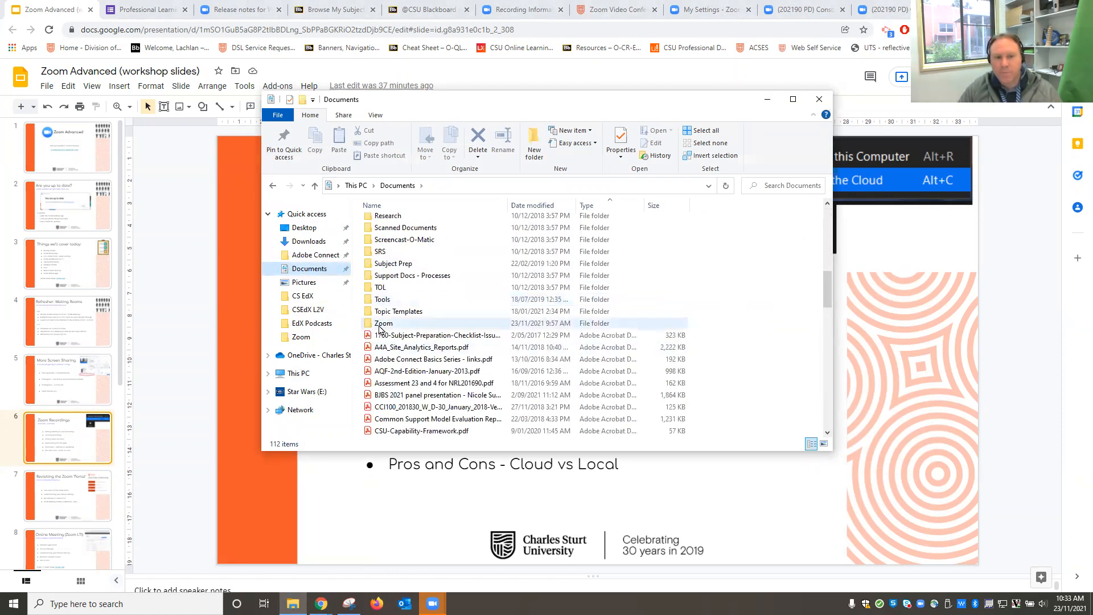
double_click(381, 329)
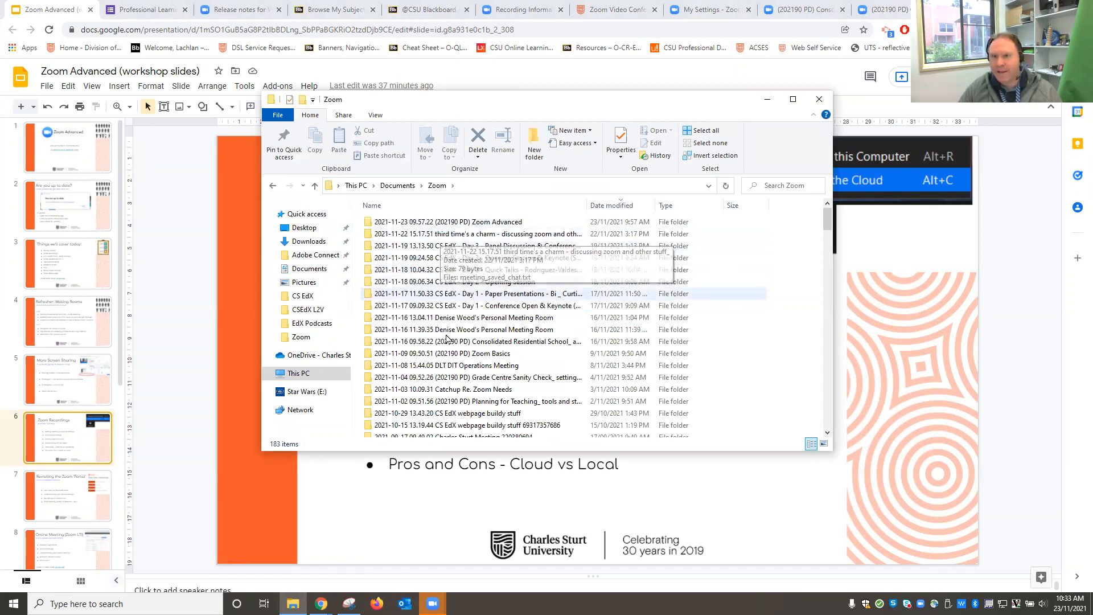
scroll(490, 330, down, 3)
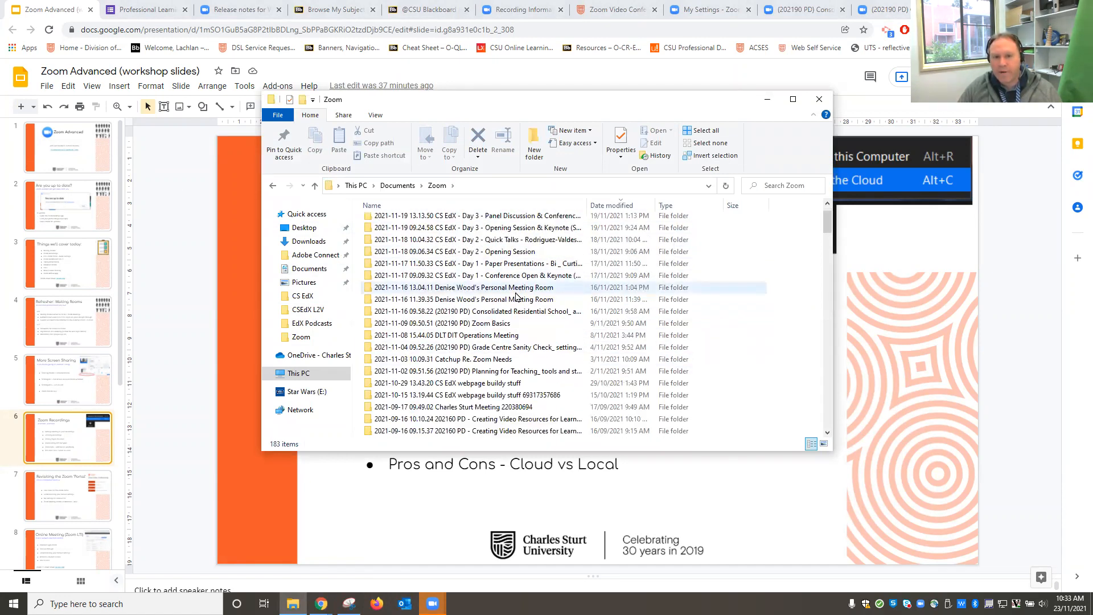
scroll(516, 296, down, 6)
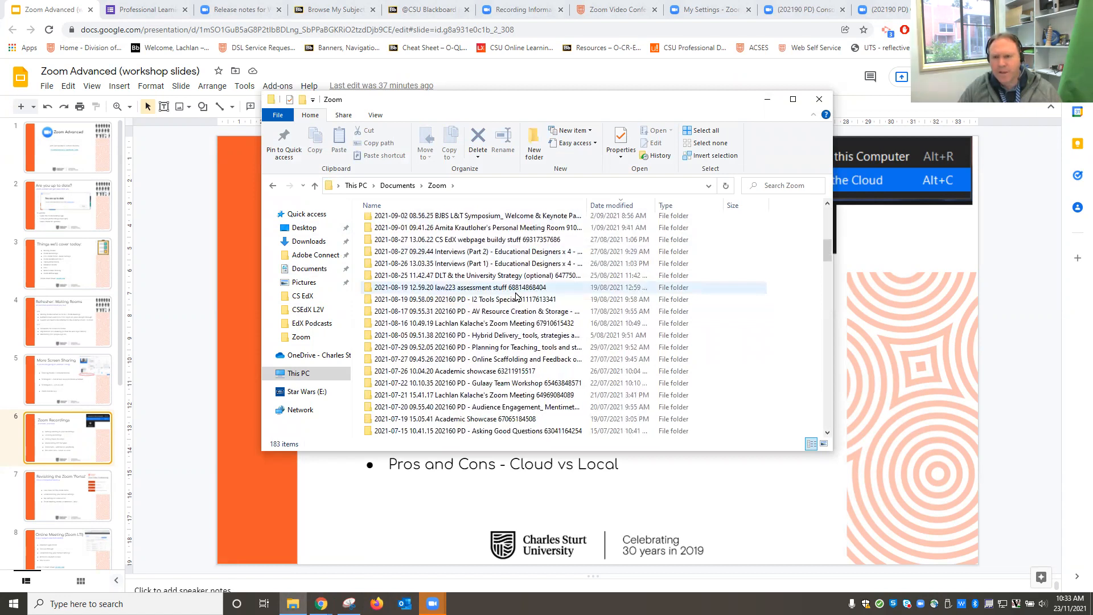
scroll(516, 296, down, 6)
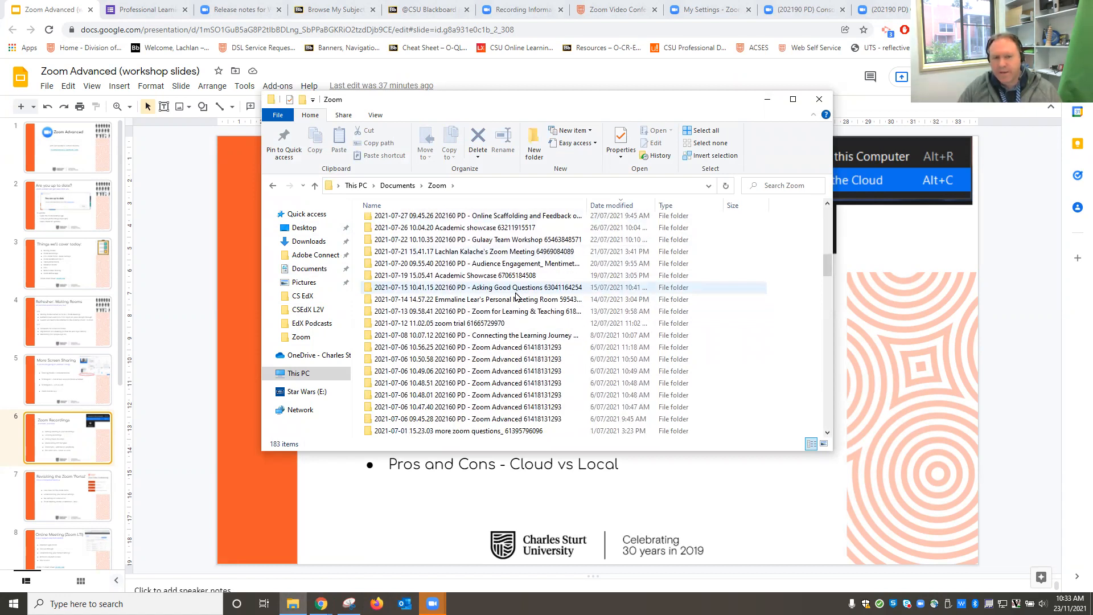
scroll(516, 296, down, 6)
scroll(516, 296, up, 12)
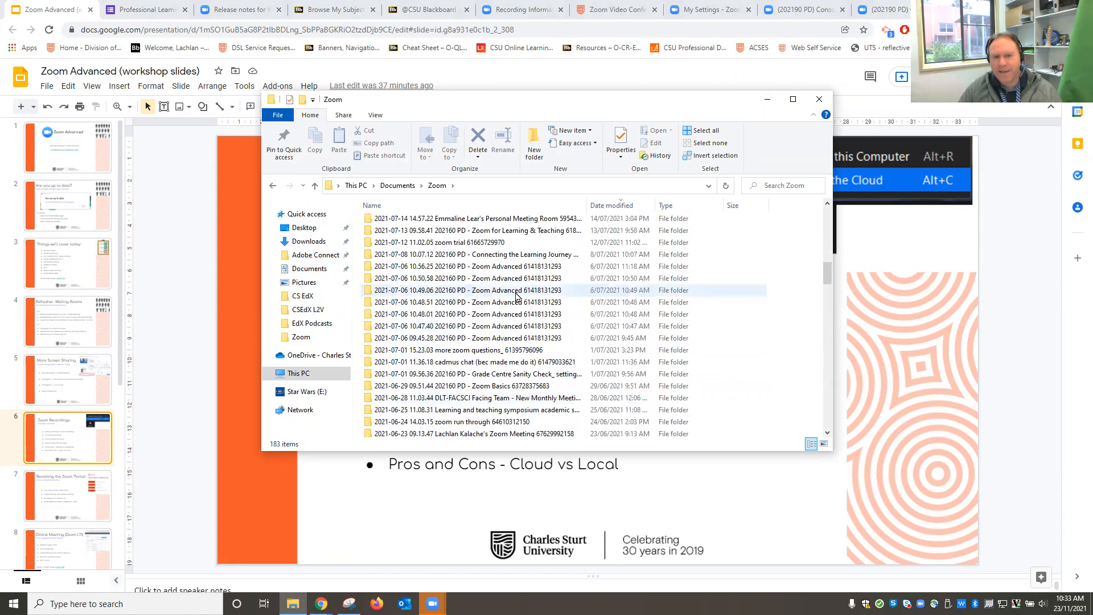
scroll(516, 296, up, 5)
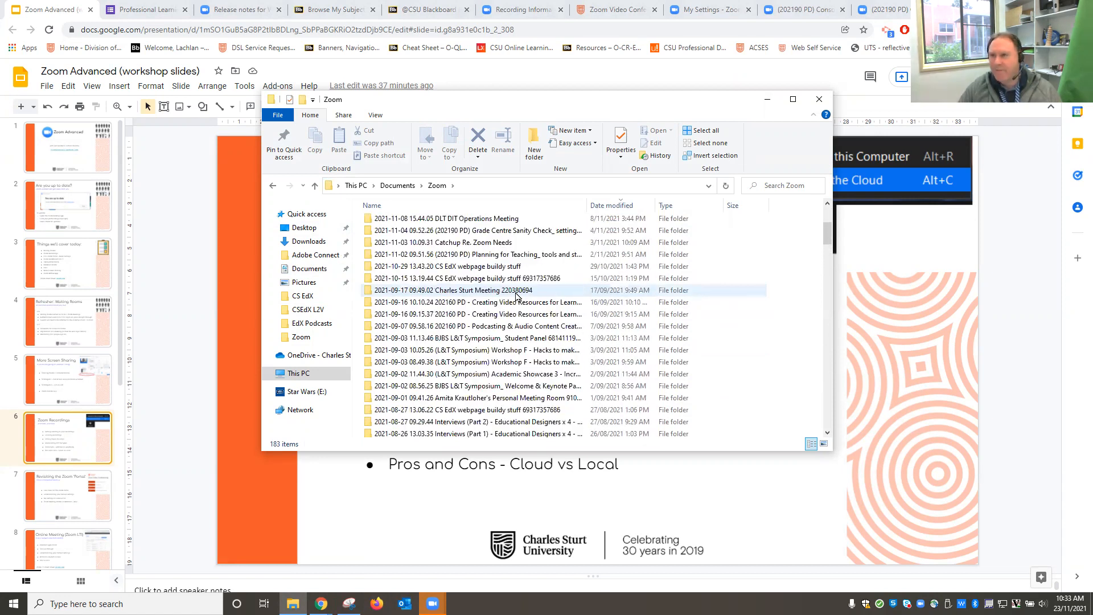
scroll(516, 295, up, 2)
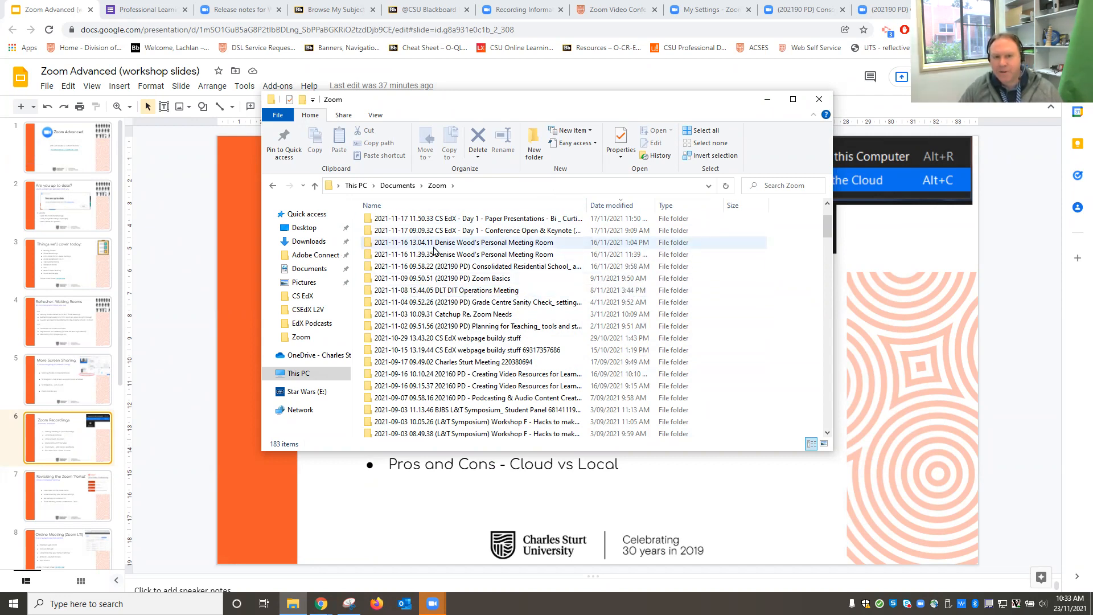
double_click(443, 267)
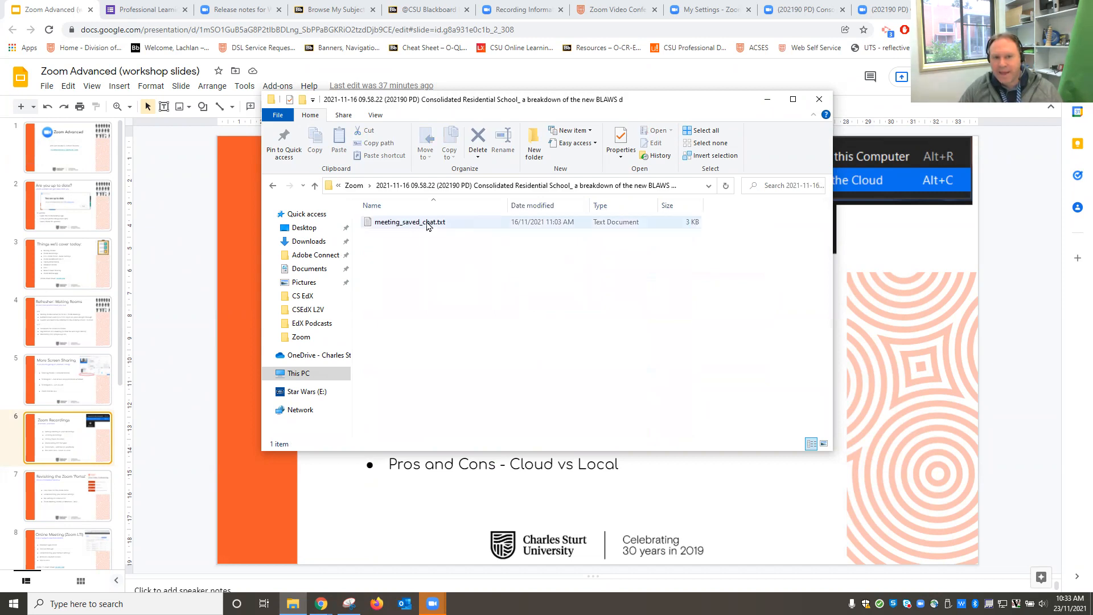
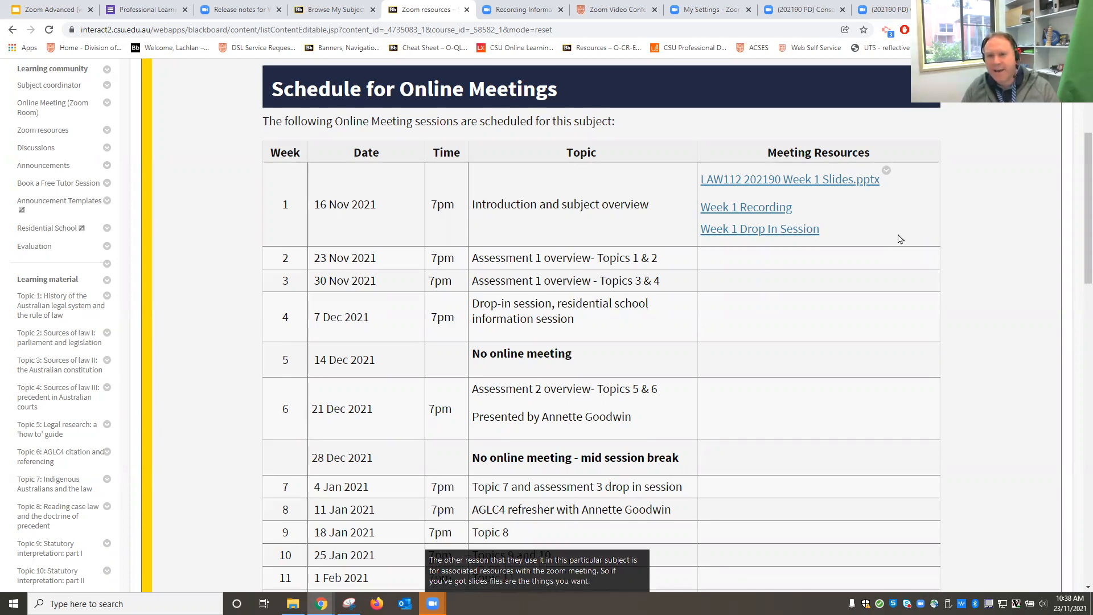
- Open the subject's Online Meeting (Zoom Room) tool in a separate browser tab from the Zoom resources page
click(512, 10)
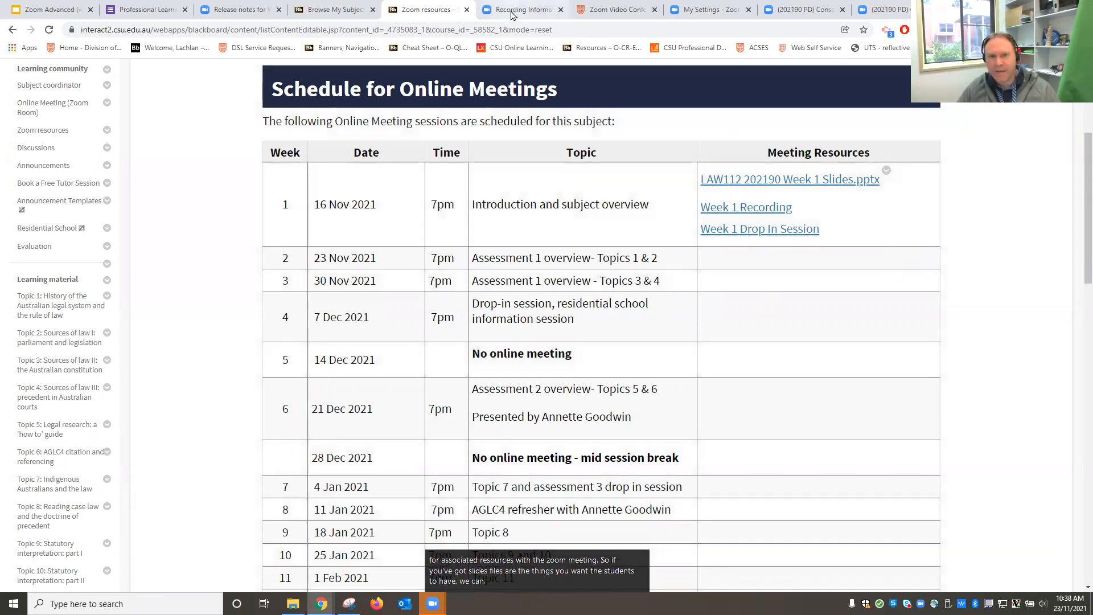
click(438, 10)
scroll(251, 302, up, 3)
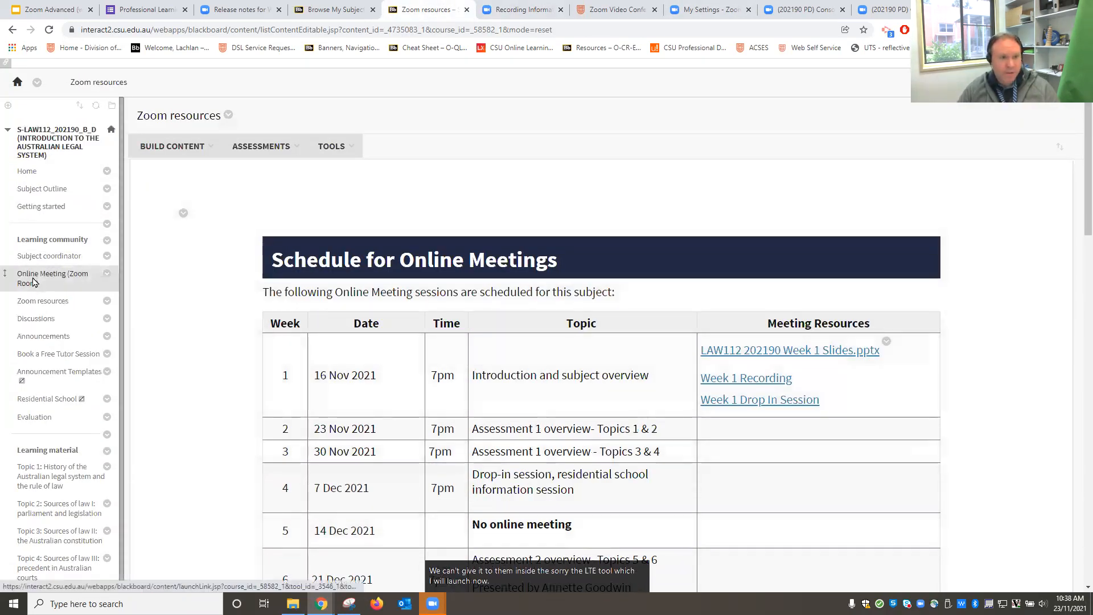
right_click(33, 277)
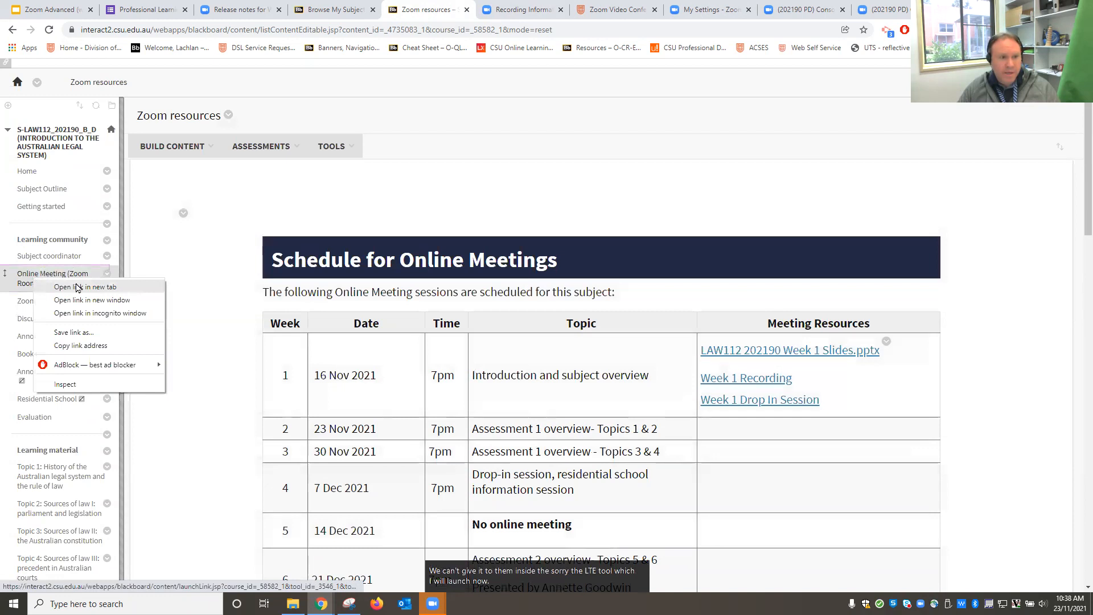
click(96, 292)
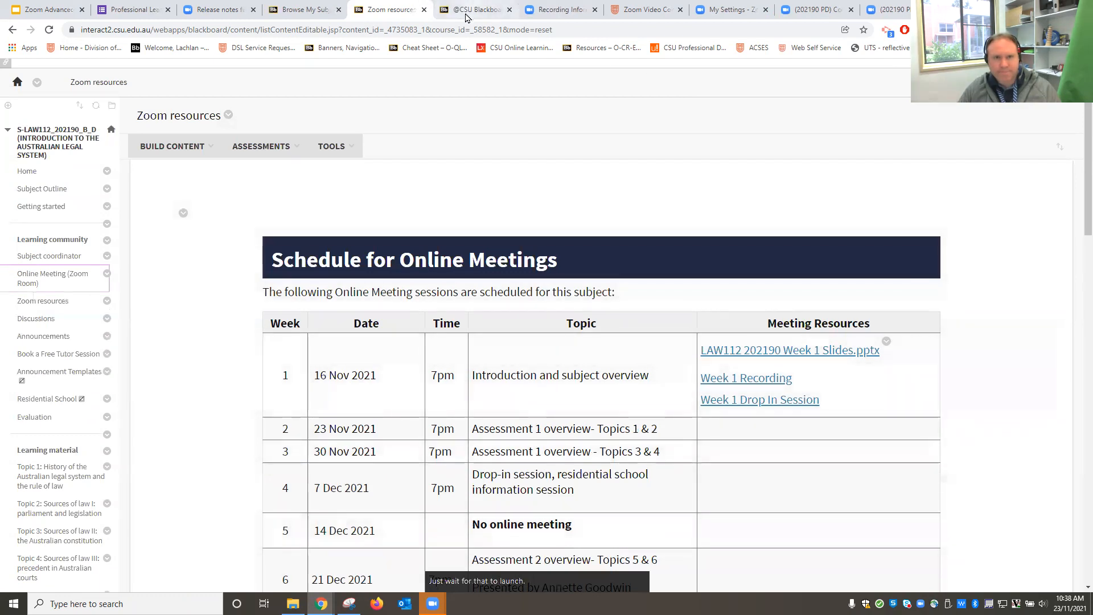
click(466, 18)
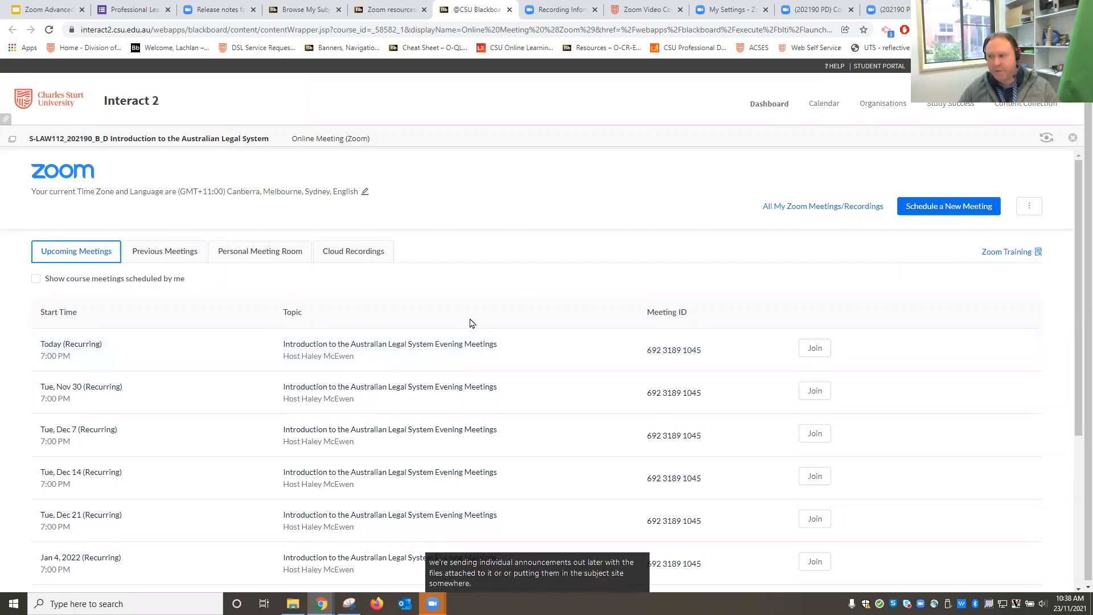
- Review the Schedule for Online Meetings on the Zoom resources page, and view the upcoming meetings in the Zoom Room
click(389, 14)
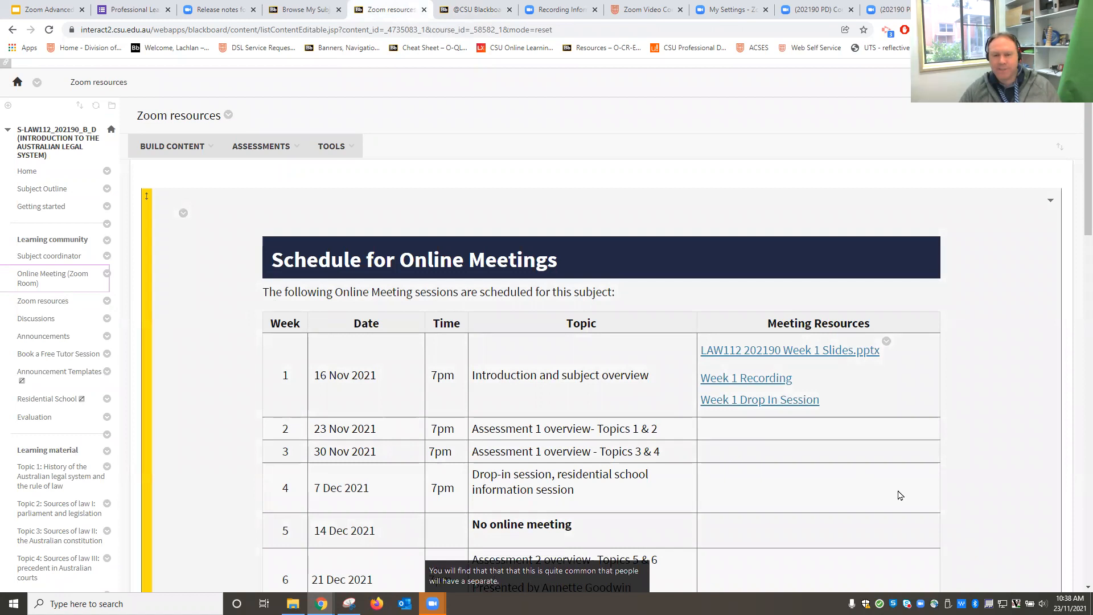
scroll(894, 474, down, 1)
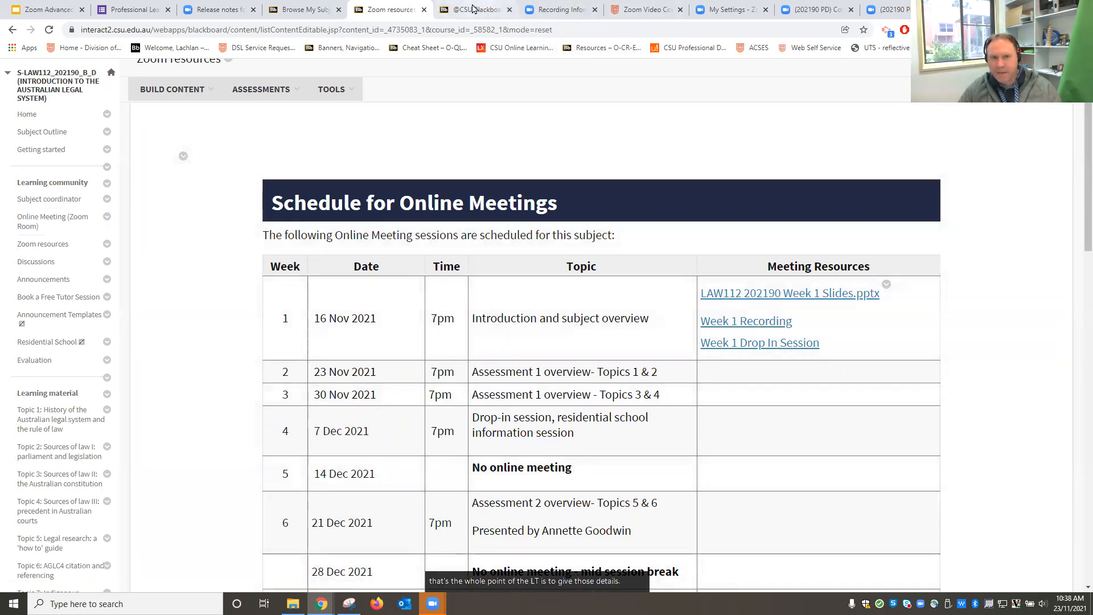
click(478, 10)
scroll(941, 362, down, 1)
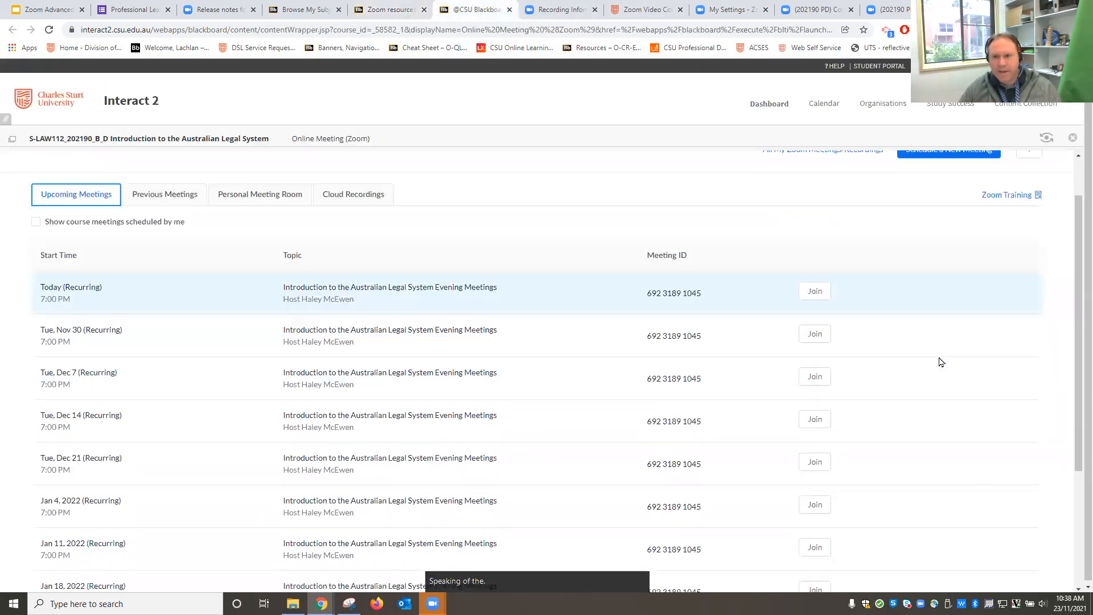
scroll(942, 362, up, 1)
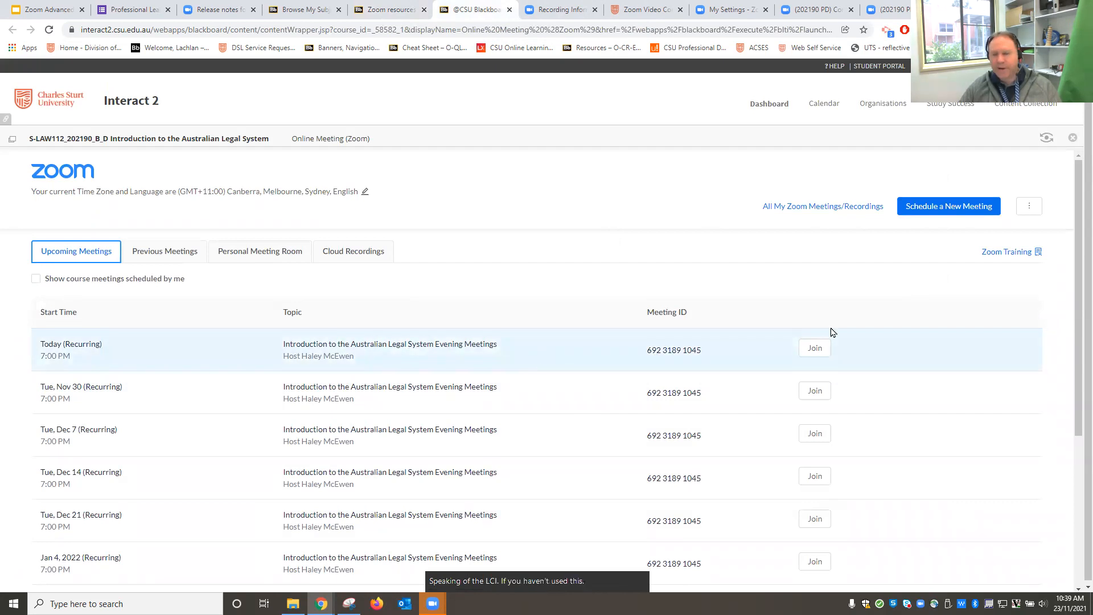
- Start scheduling a new meeting for the subject and review its description, date, duration and time zone settings
click(942, 211)
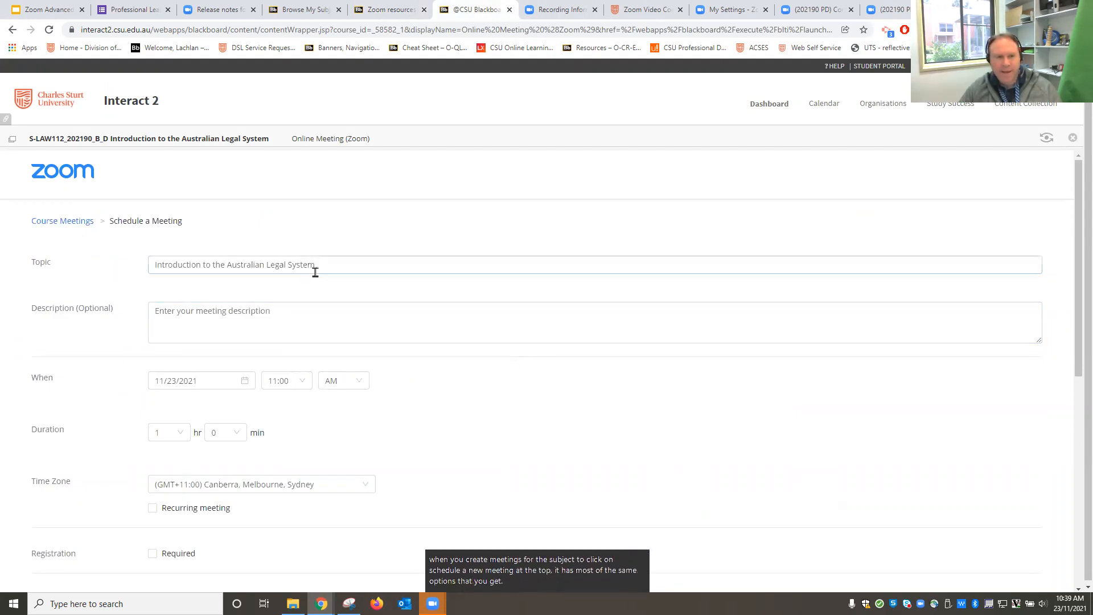
scroll(531, 373, down, 2)
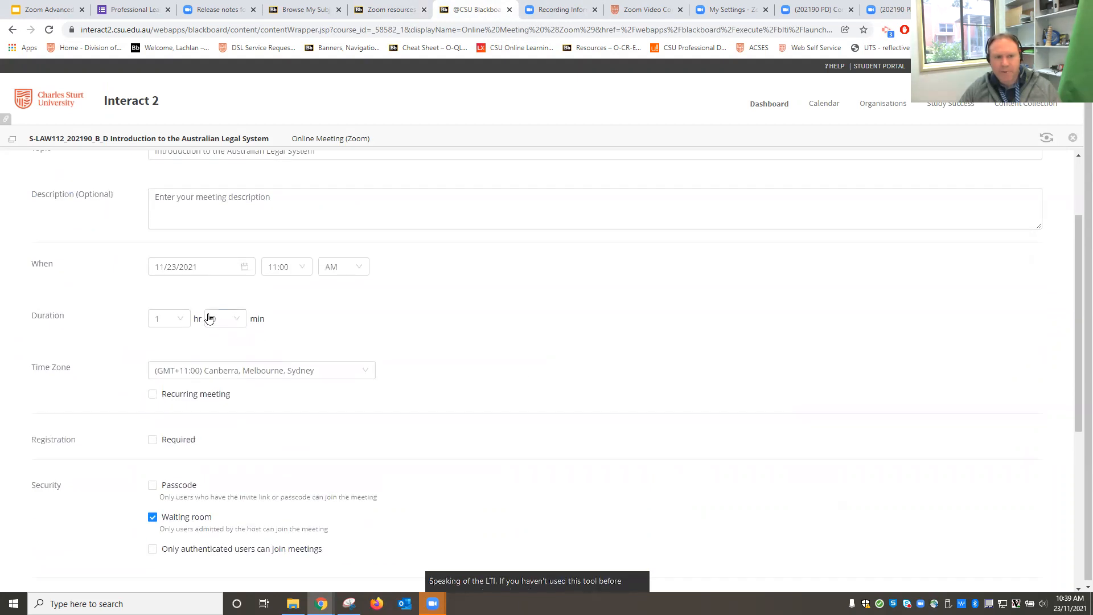
click(305, 205)
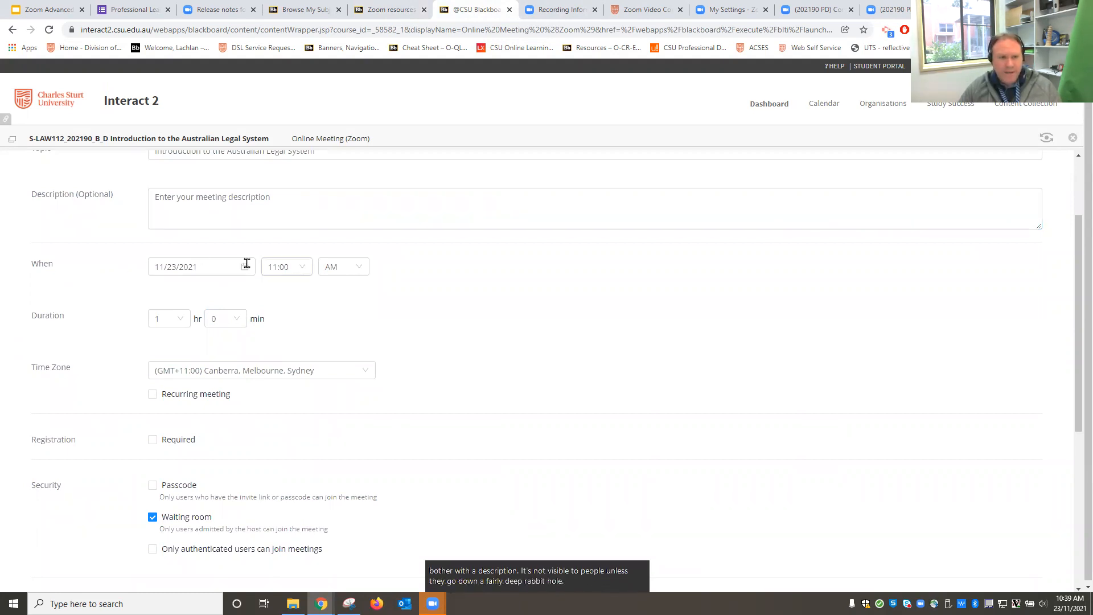
scroll(211, 336, down, 1)
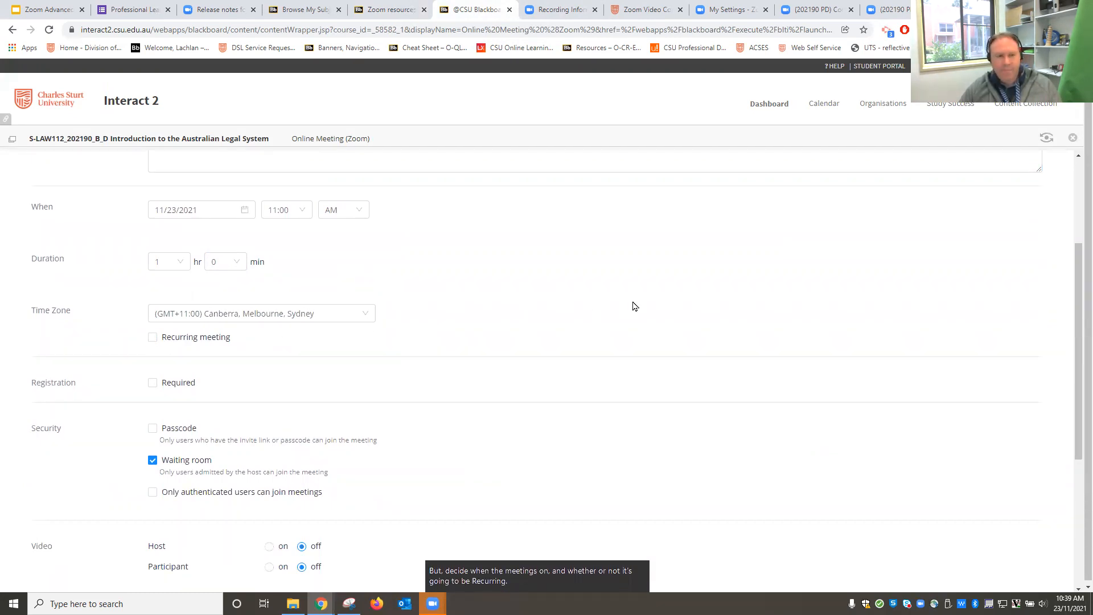
scroll(642, 306, down, 1)
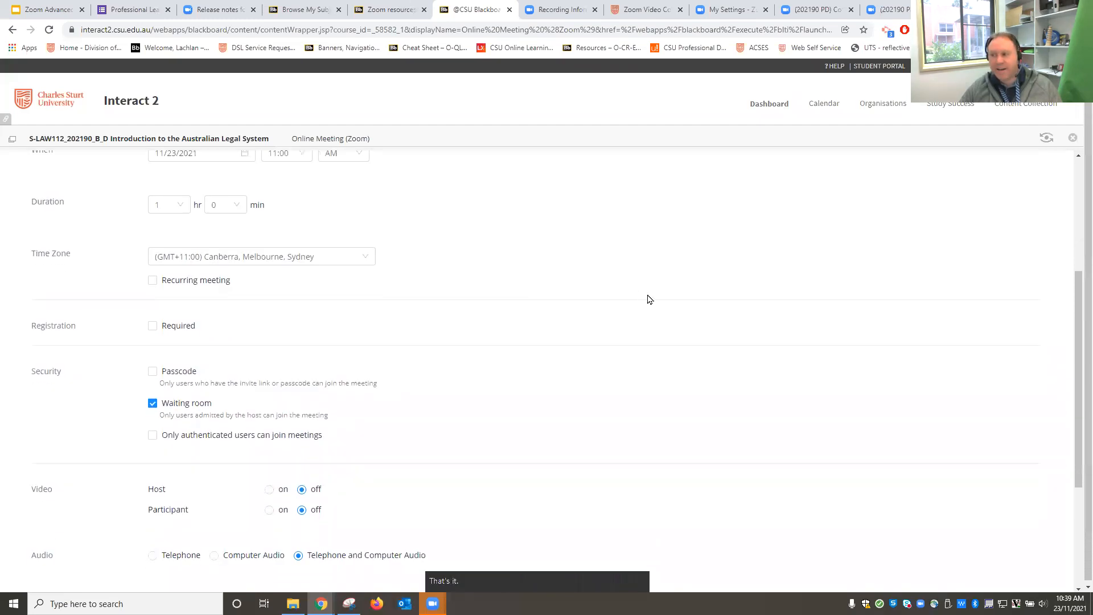
- Make the new meeting recurring with weekly recurrence, repeating every 1 week
click(152, 280)
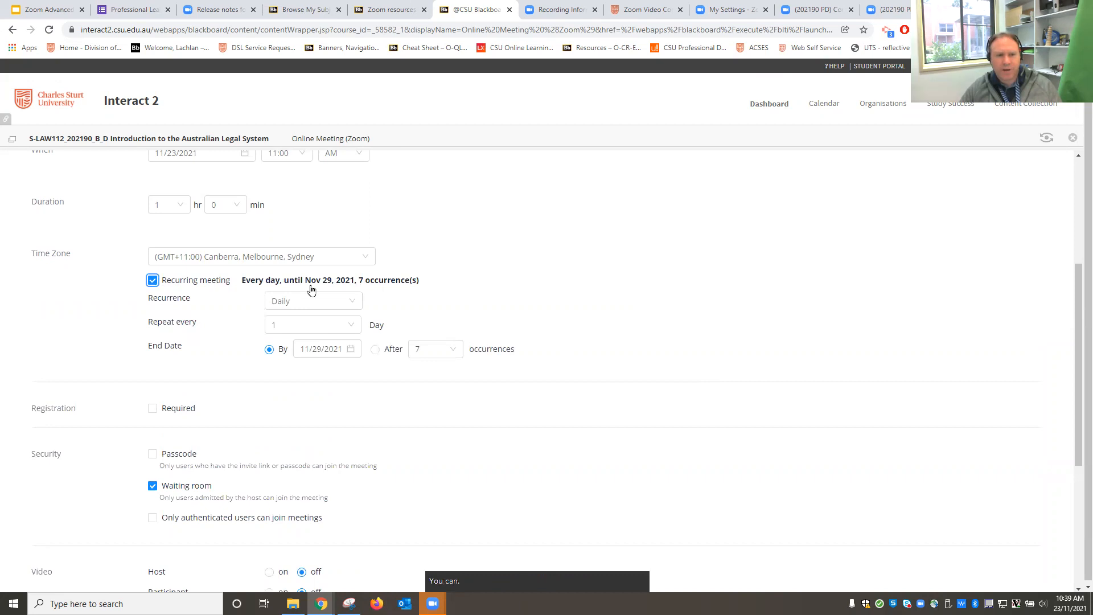
click(330, 304)
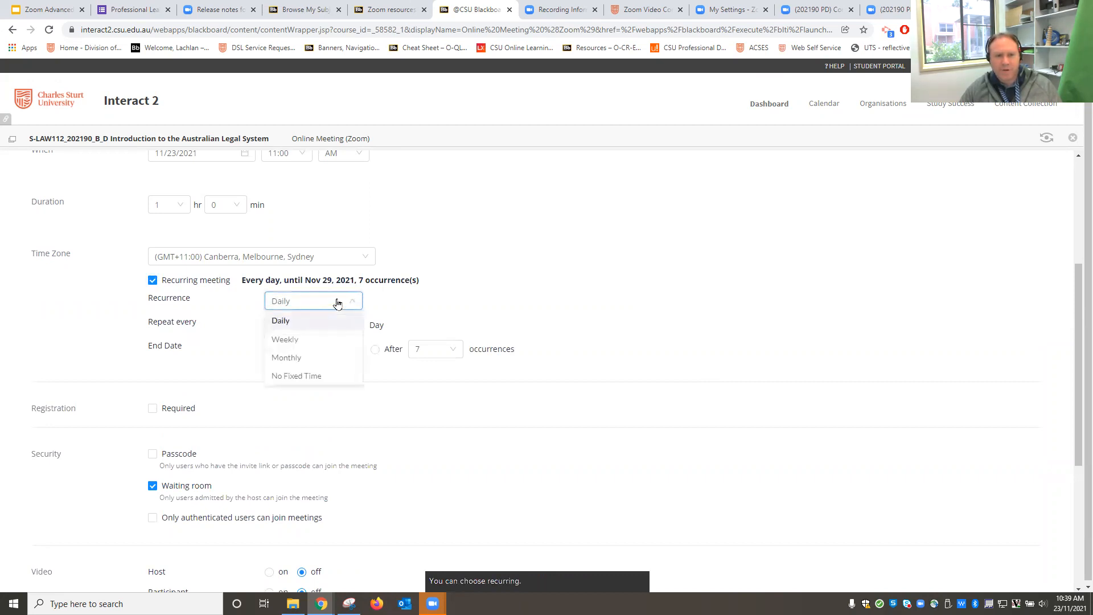
click(295, 340)
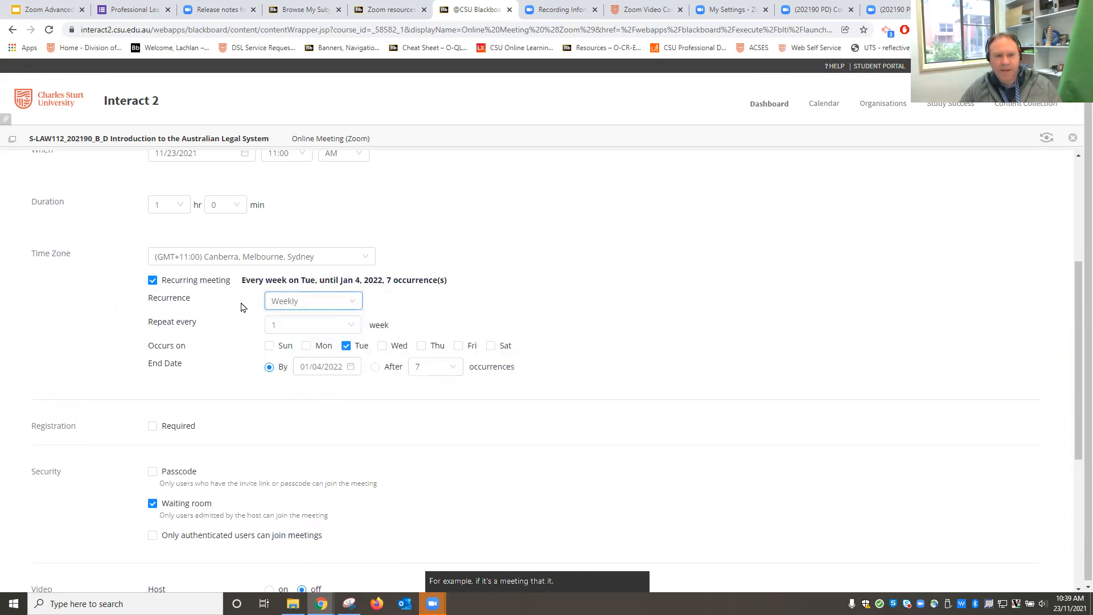
click(353, 329)
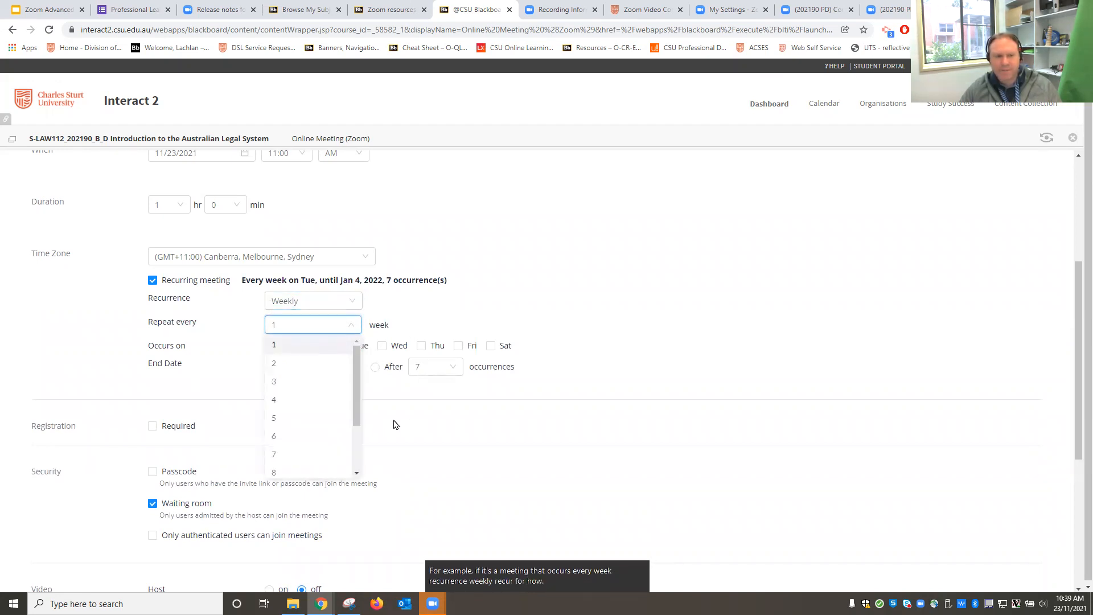
mouse_move(356, 373)
mouse_down()
mouse_move(356, 410)
mouse_move(357, 375)
mouse_up()
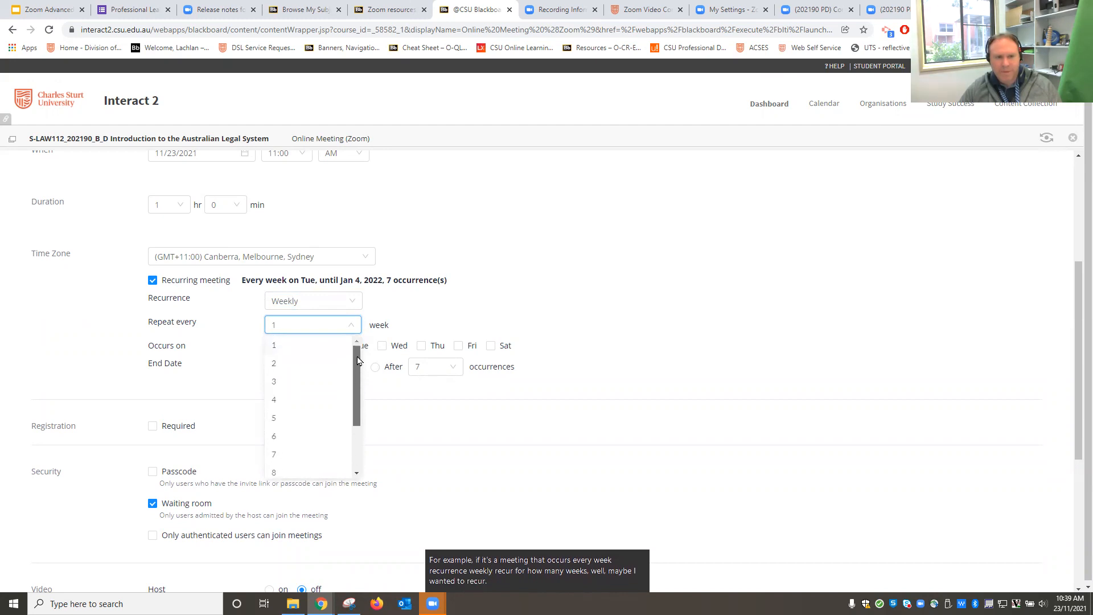
click(281, 345)
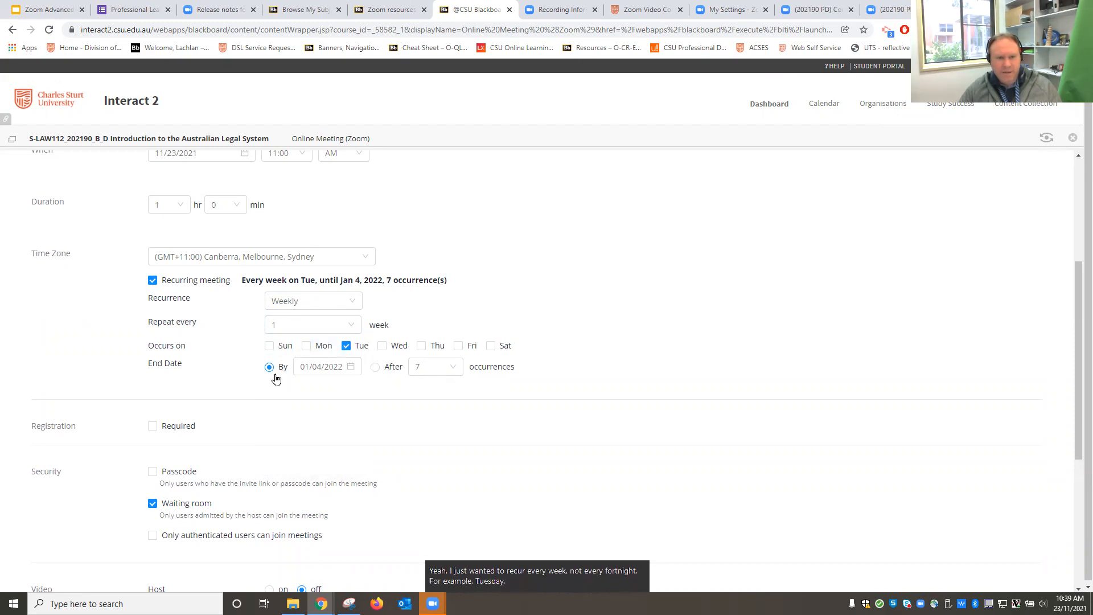
- Set the recurring meeting to end after 12 occurrences
click(376, 368)
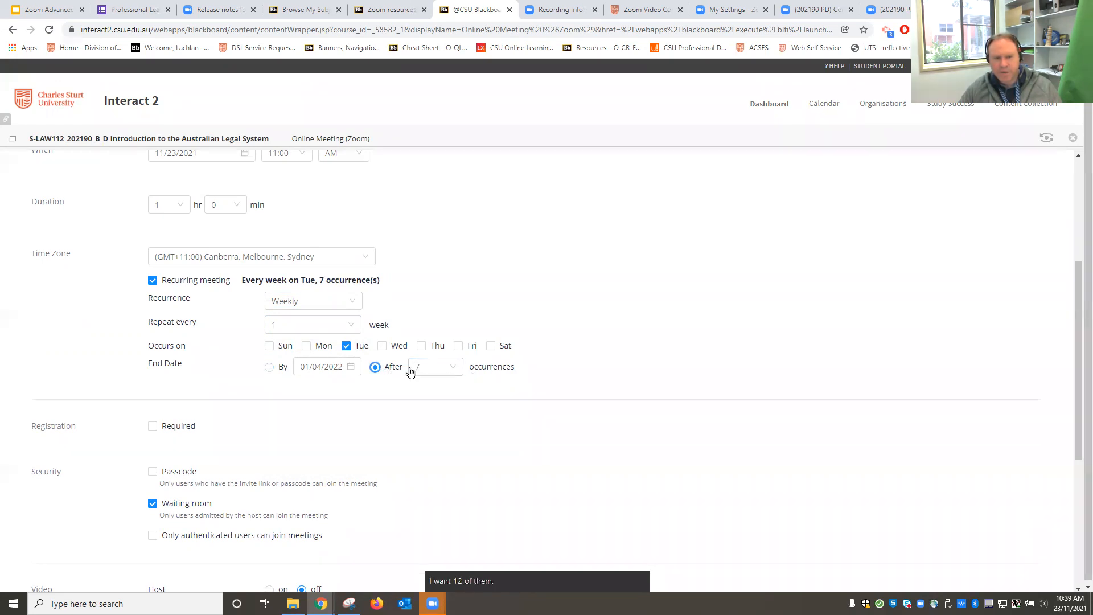
click(431, 371)
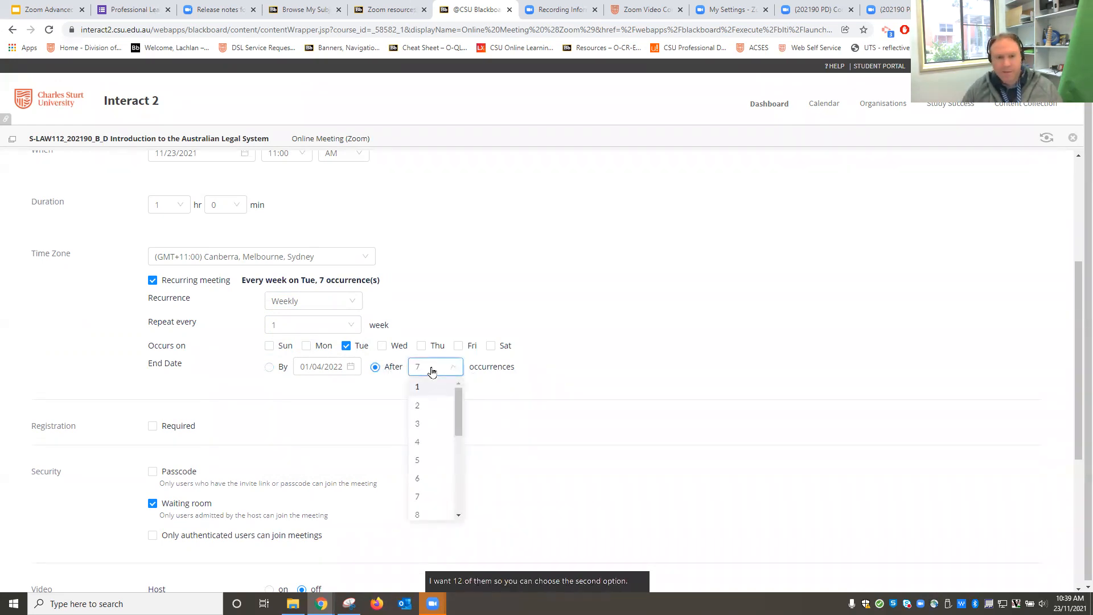
drag(456, 399, 455, 446)
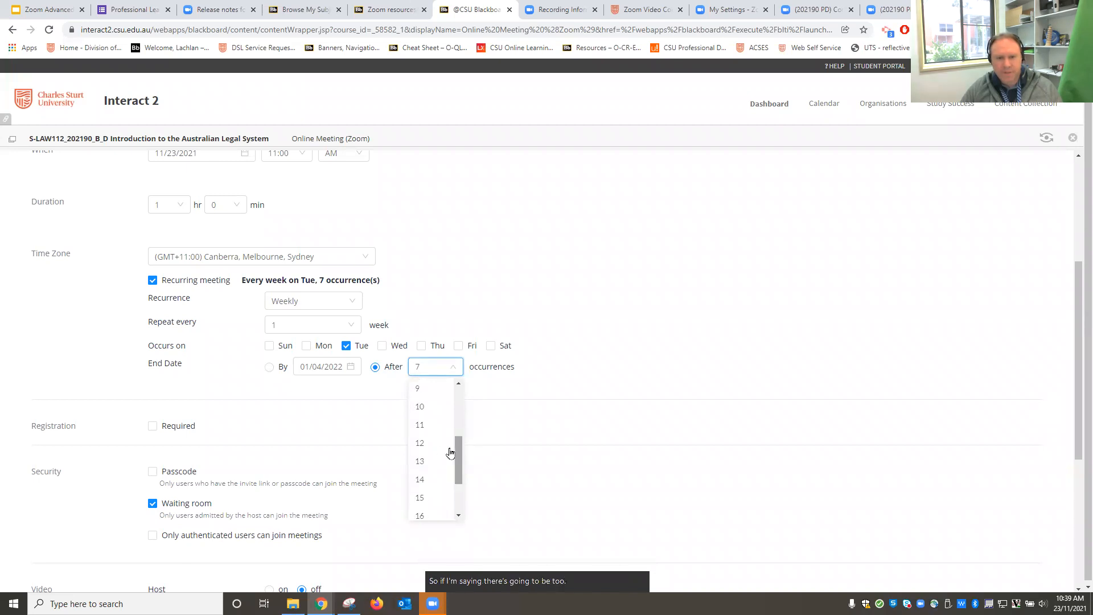
click(434, 444)
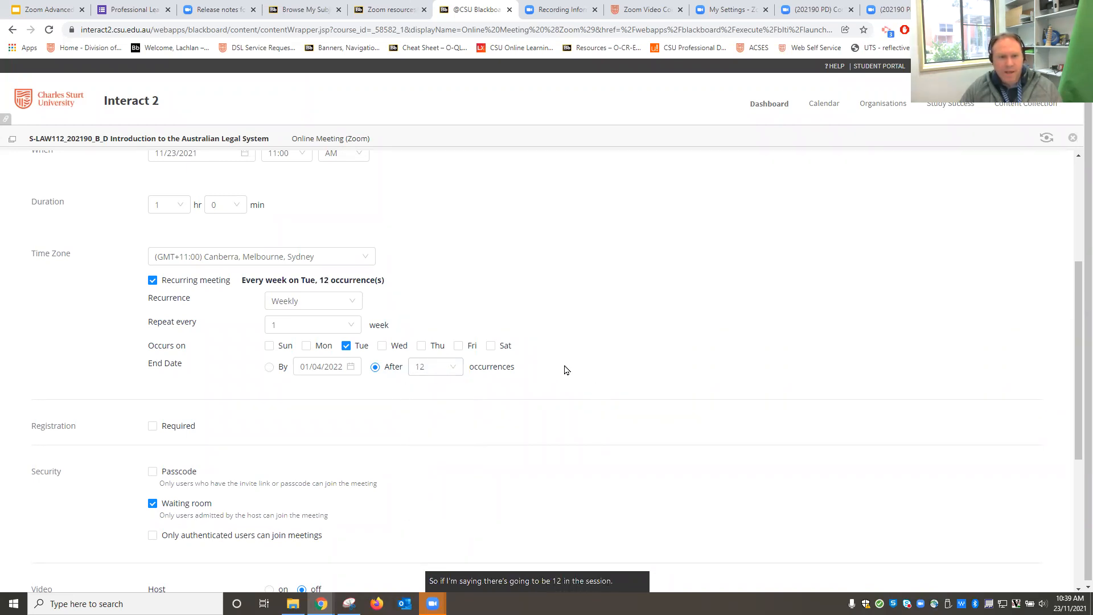
- Try recording the meeting automatically with join before host disabled, and restore both meeting options
scroll(566, 370, down, 1)
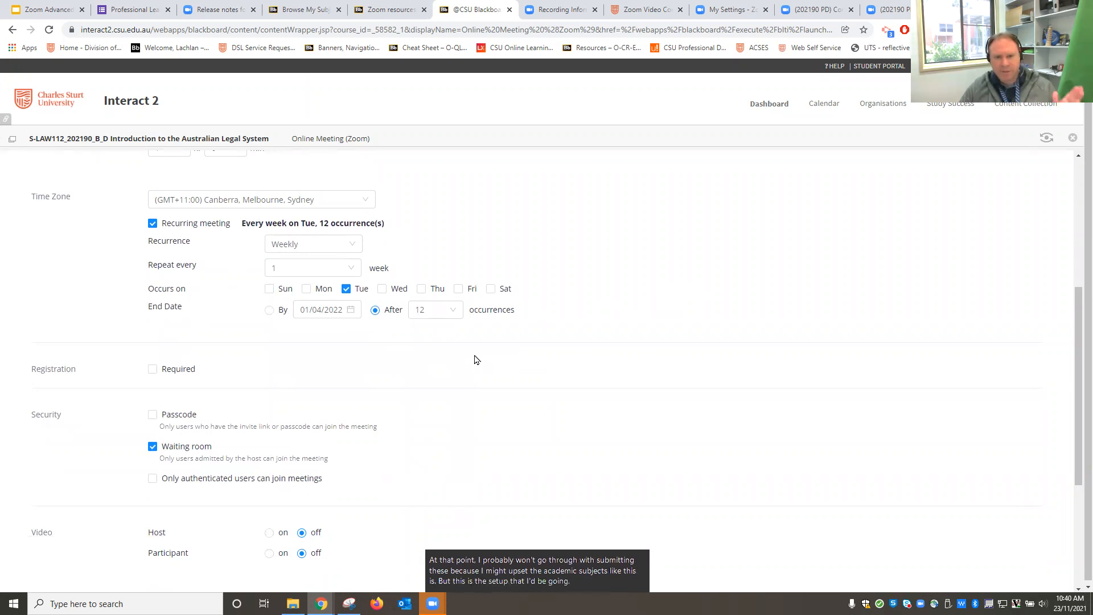
scroll(582, 325, down, 2)
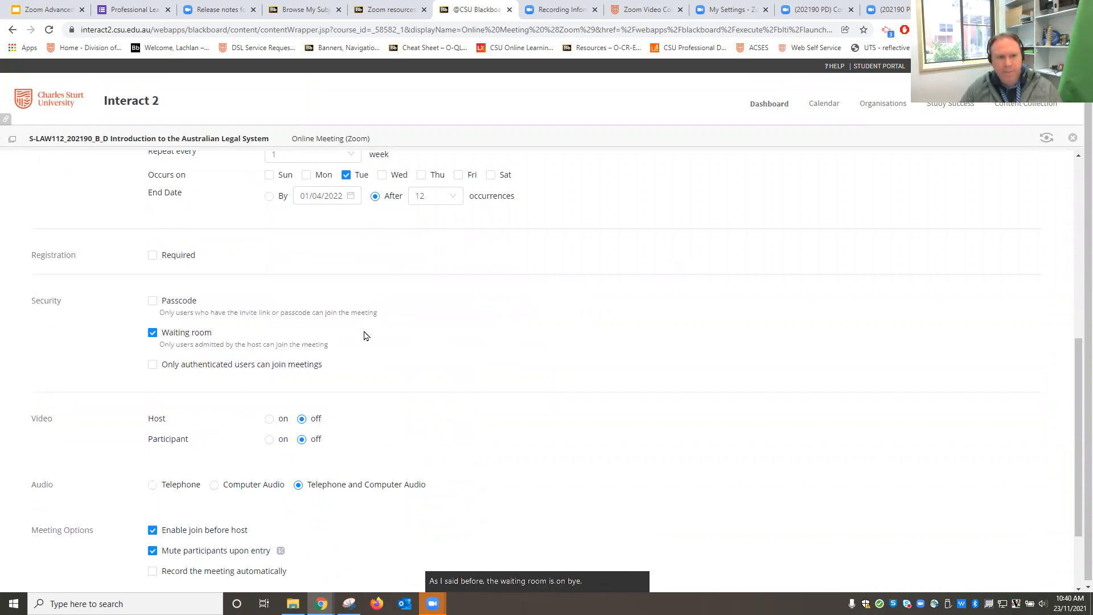
scroll(768, 392, down, 1)
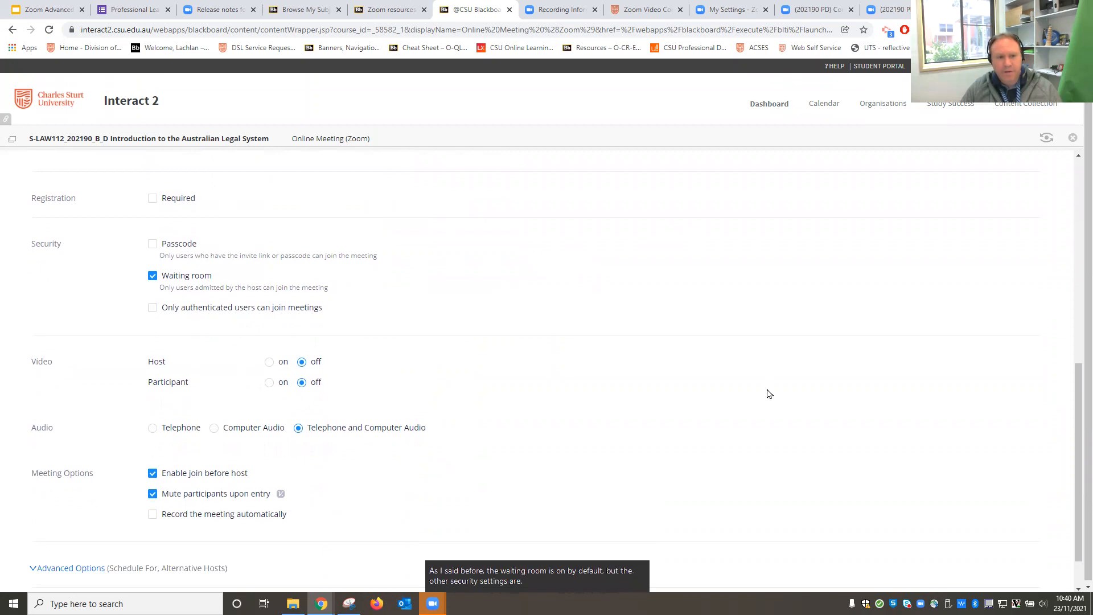
scroll(769, 394, down, 1)
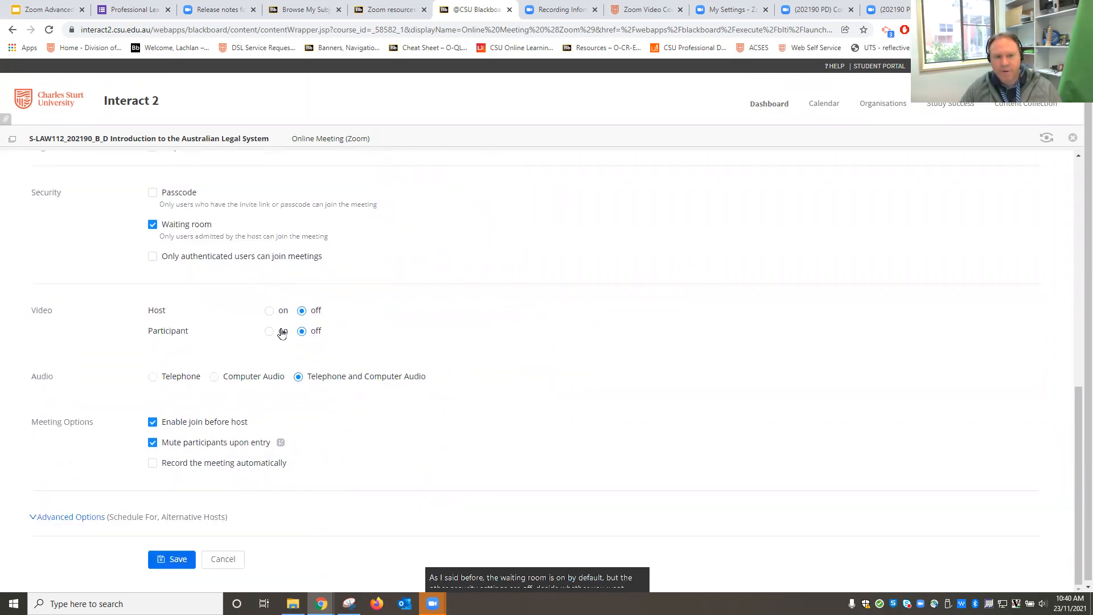
scroll(608, 371, down, 1)
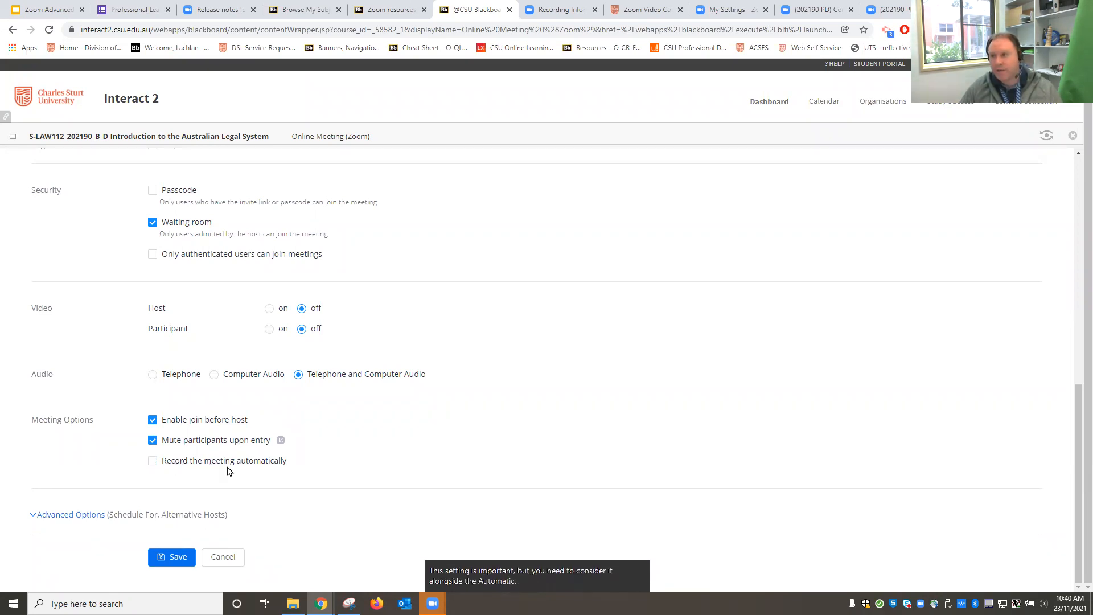
click(152, 462)
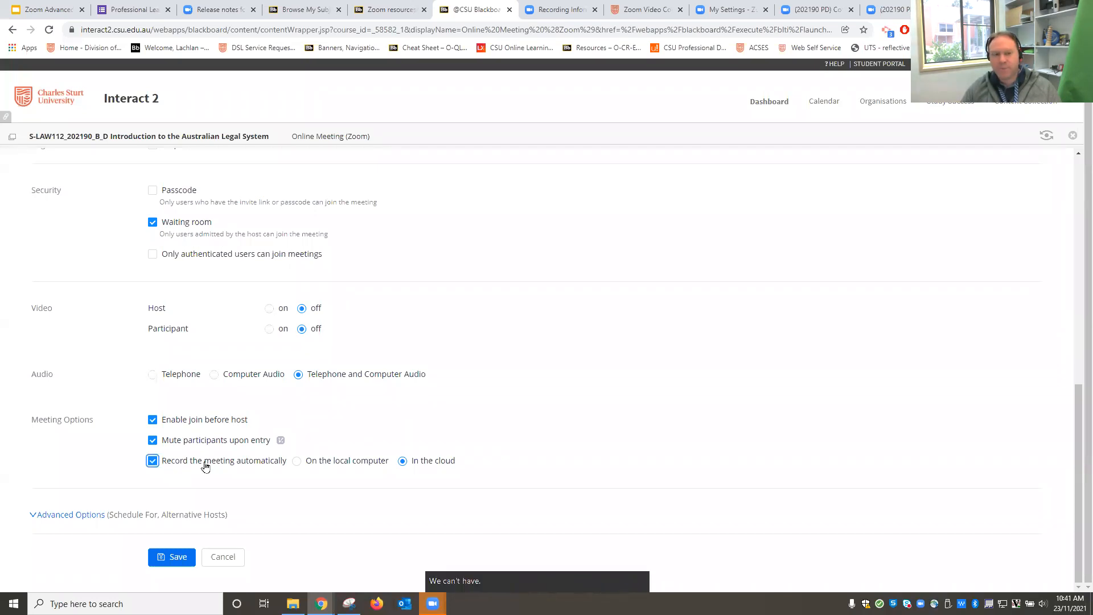
click(154, 421)
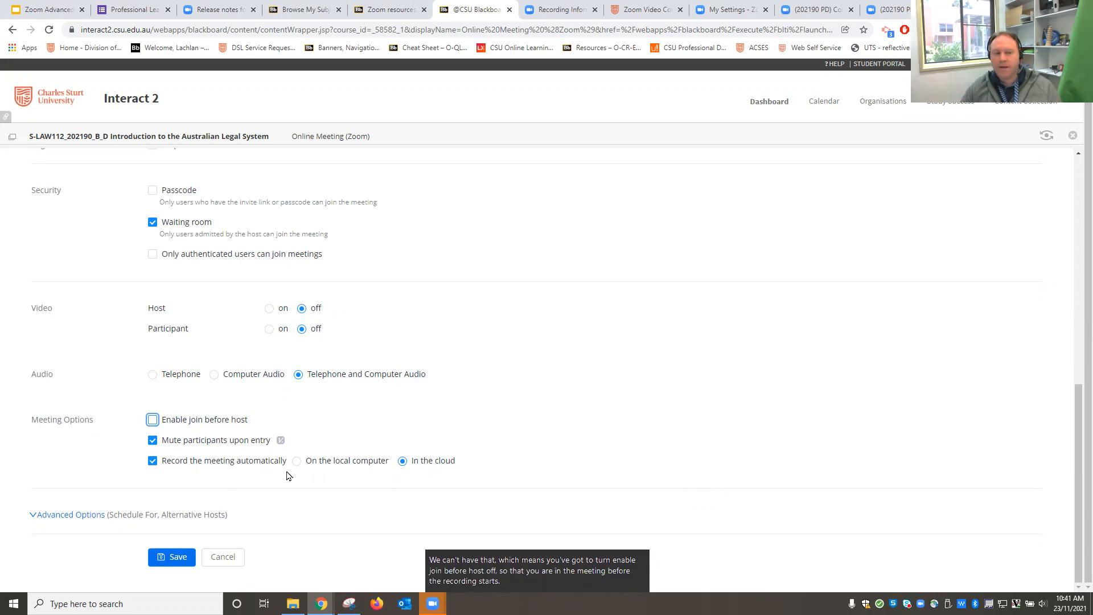
click(153, 421)
click(153, 460)
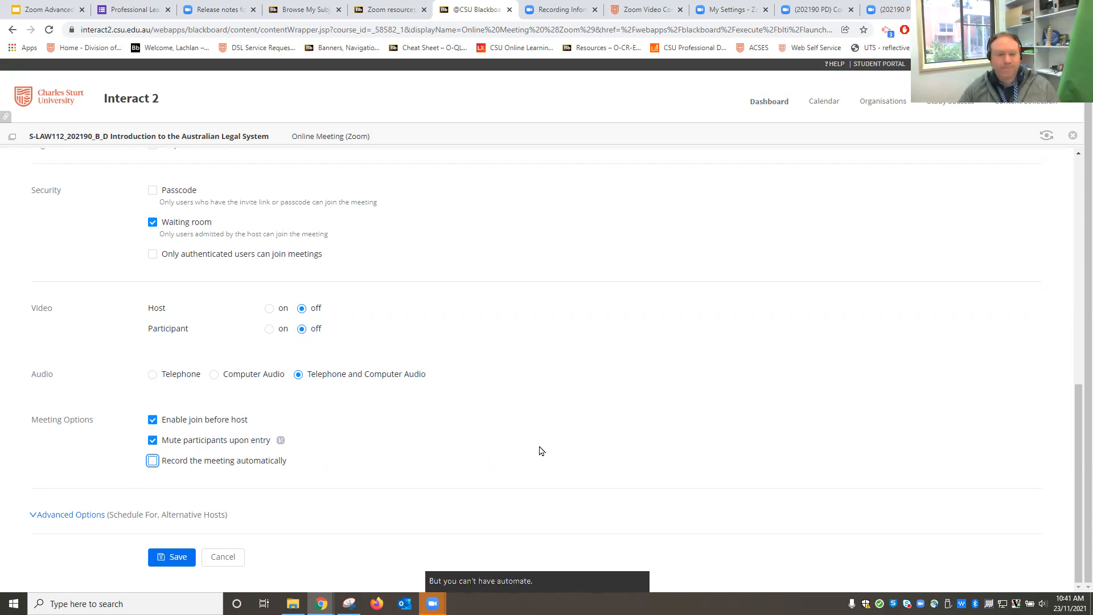
- Examine the alternative hosts under the meeting's advanced options, and leave the meeting form without saving
click(80, 515)
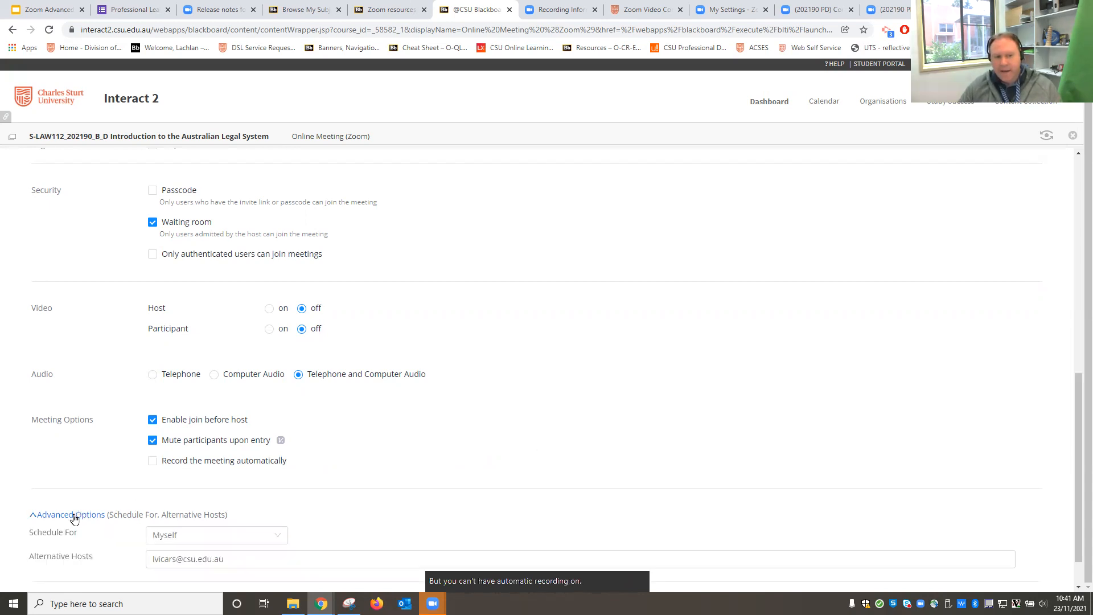
scroll(232, 518, down, 1)
click(206, 512)
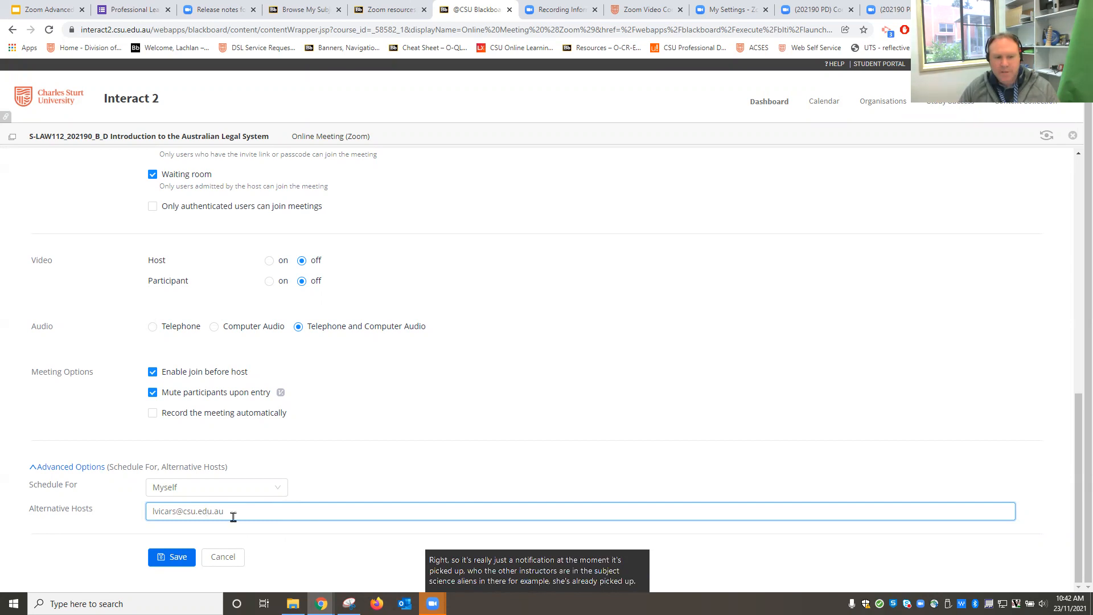
click(228, 556)
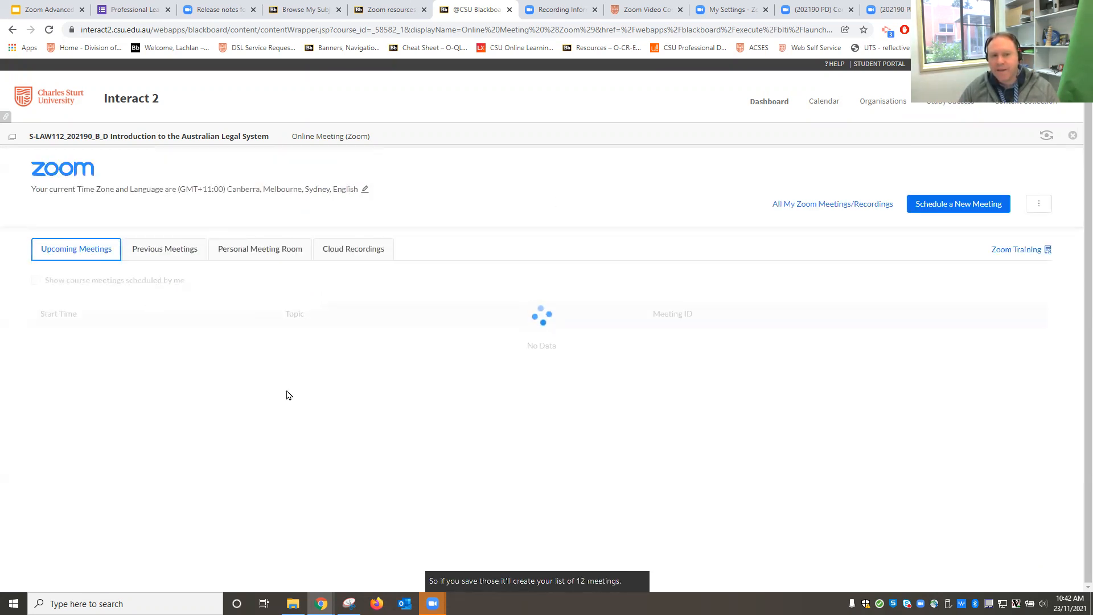
- Review the upcoming recurring meetings, and view the required-attendee address list of a new meeting request in Outlook
scroll(254, 406, down, 1)
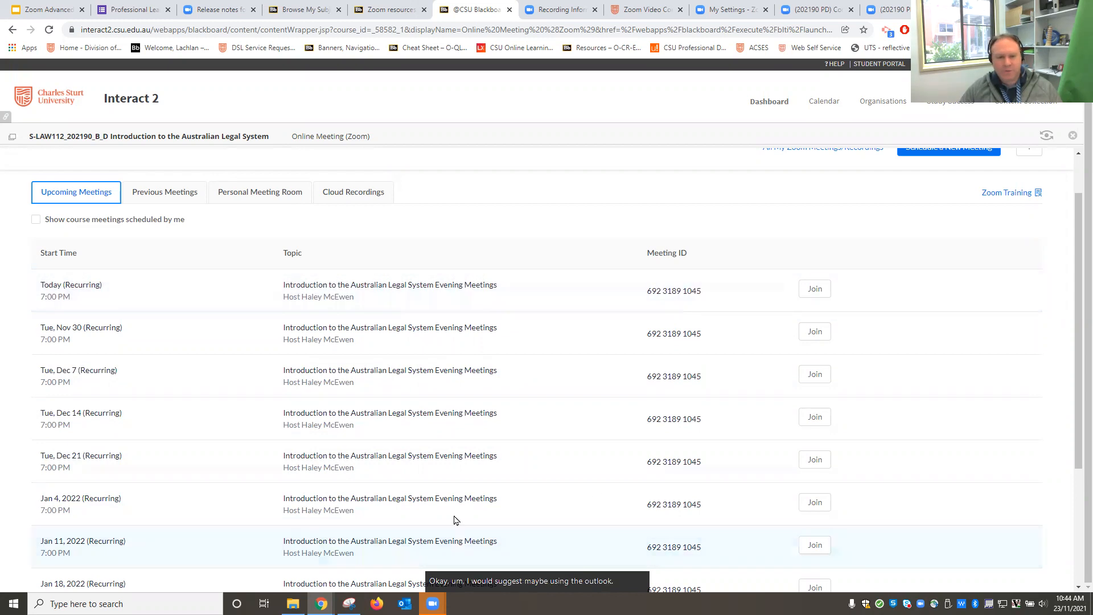
click(405, 604)
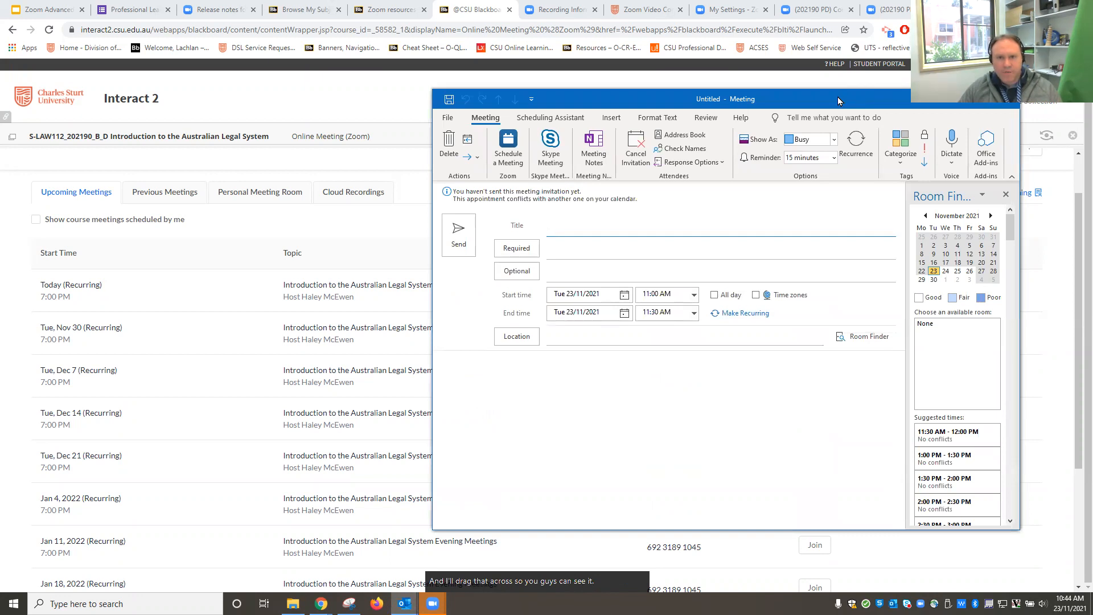
drag(838, 97, 645, 90)
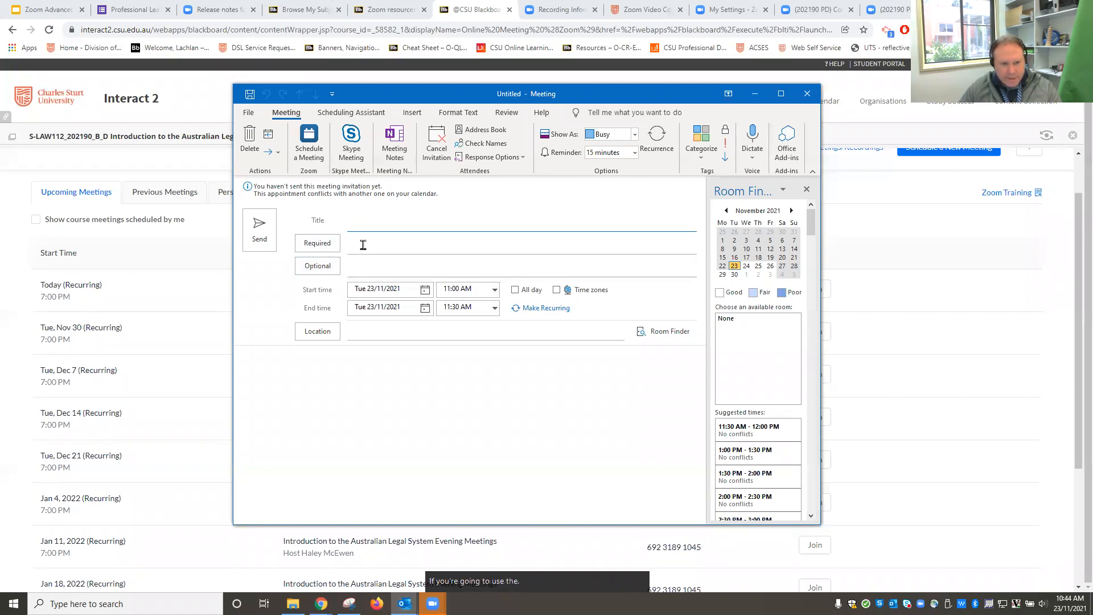
click(320, 245)
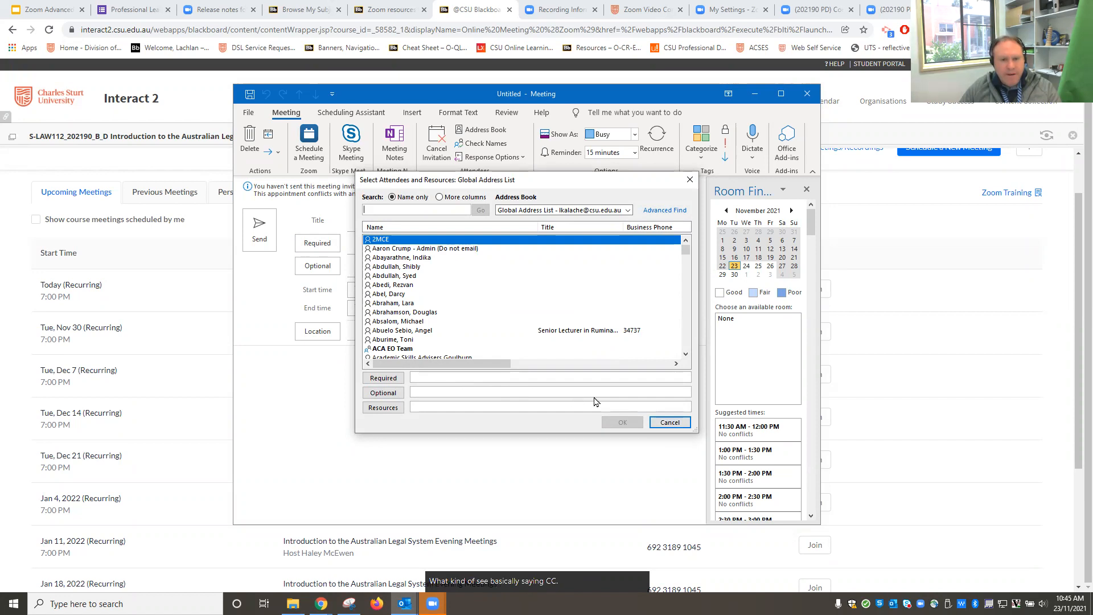
click(670, 424)
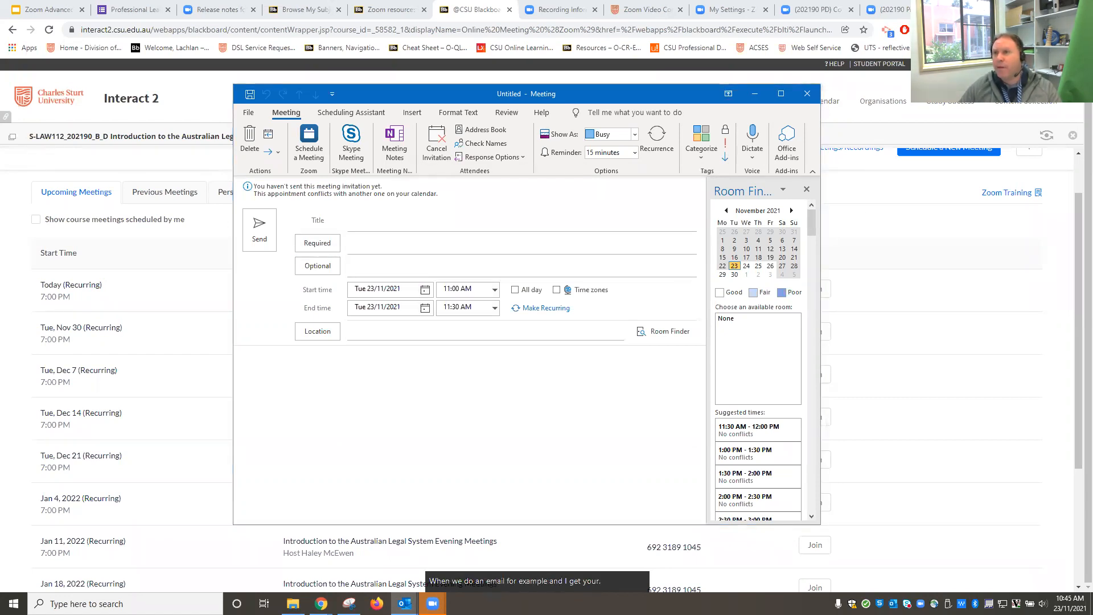
- Start a new Outlook email and examine the Cc and Bcc fields in its recipient picker without adding anyone
key(ctrl+shift+m)
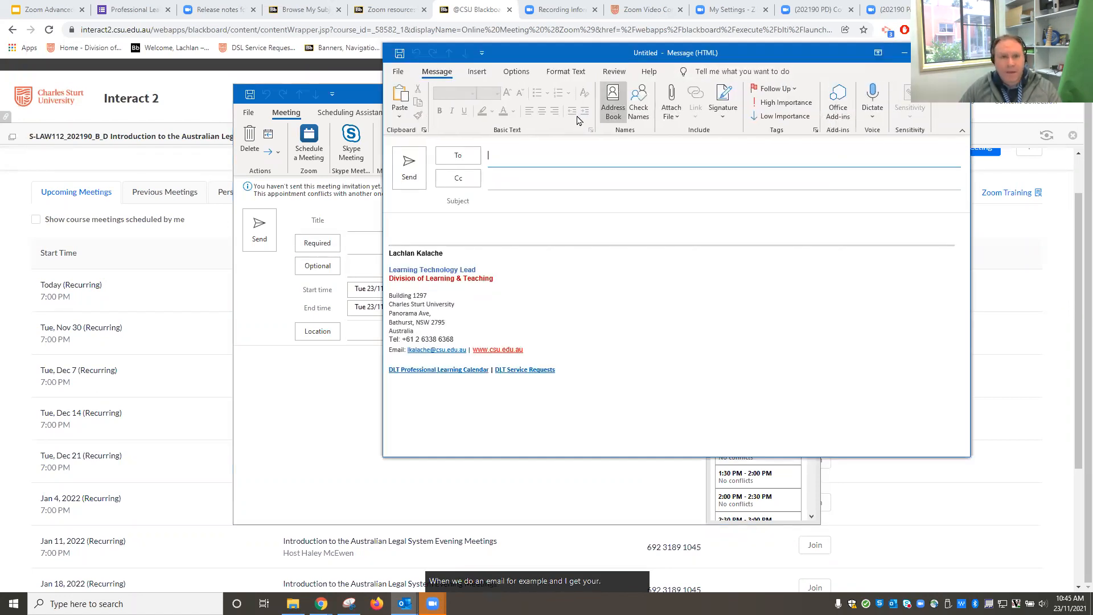
click(453, 182)
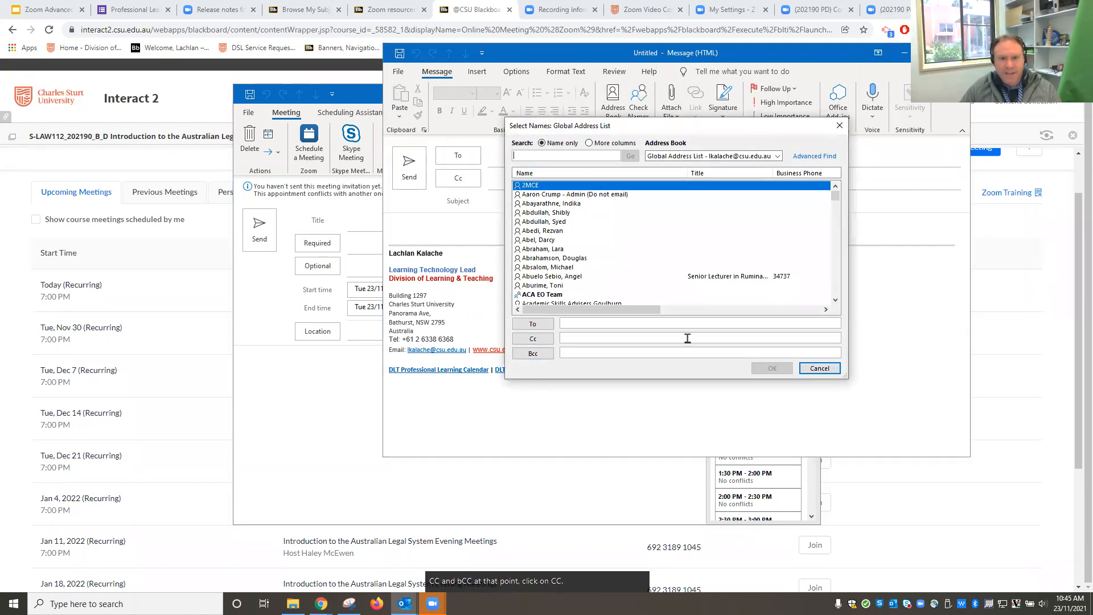
click(831, 369)
click(518, 251)
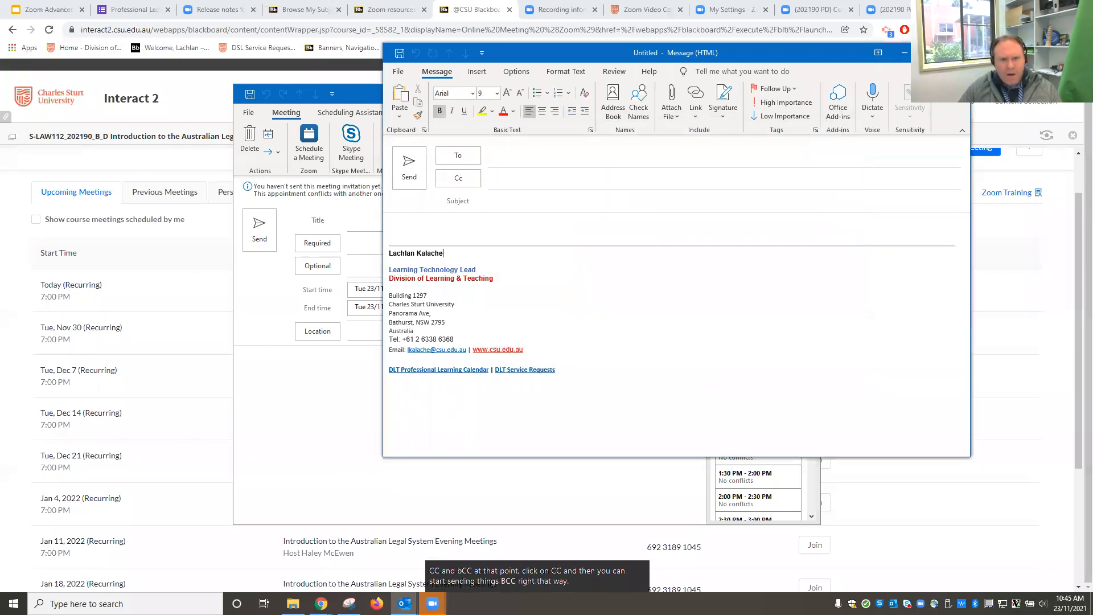
click(417, 226)
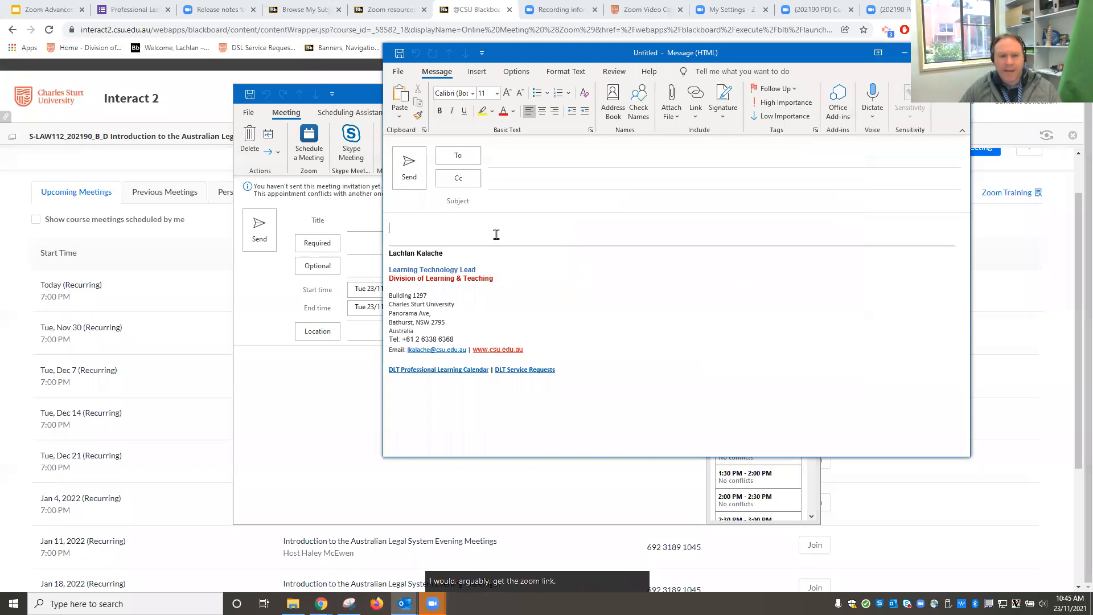
click(459, 178)
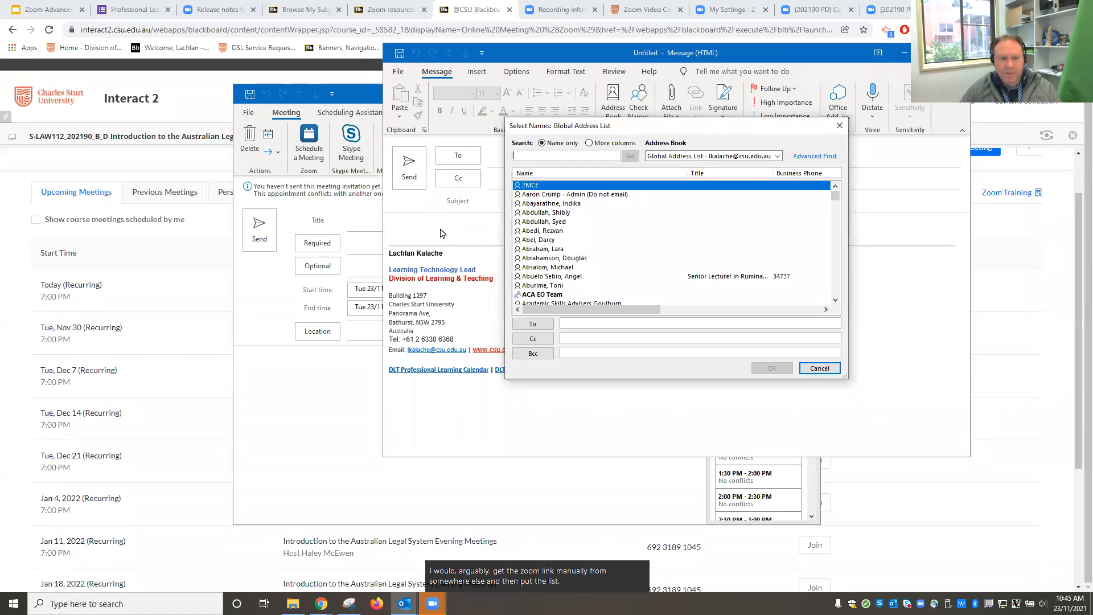
click(821, 370)
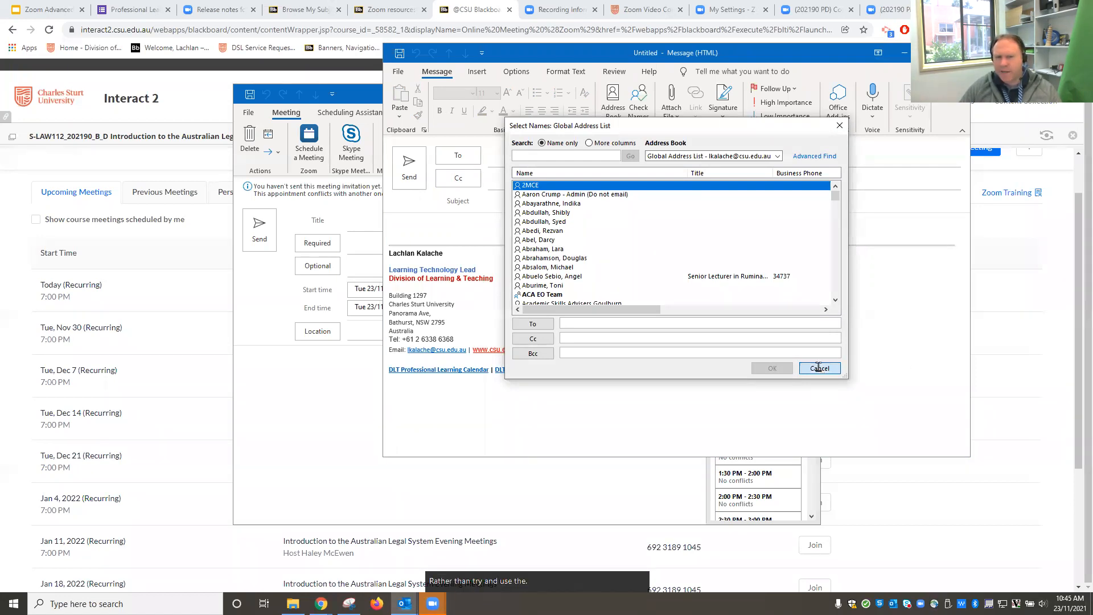
- Put away the unsent Outlook email and meeting request to return to the upcoming meetings list
drag(667, 58, 485, 220)
click(806, 97)
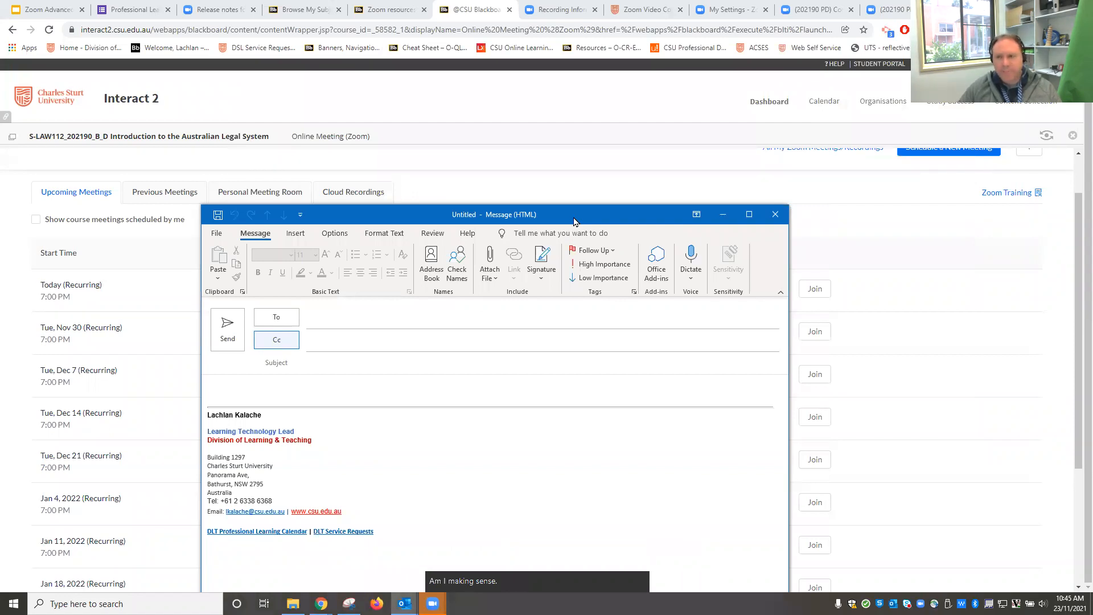
click(775, 215)
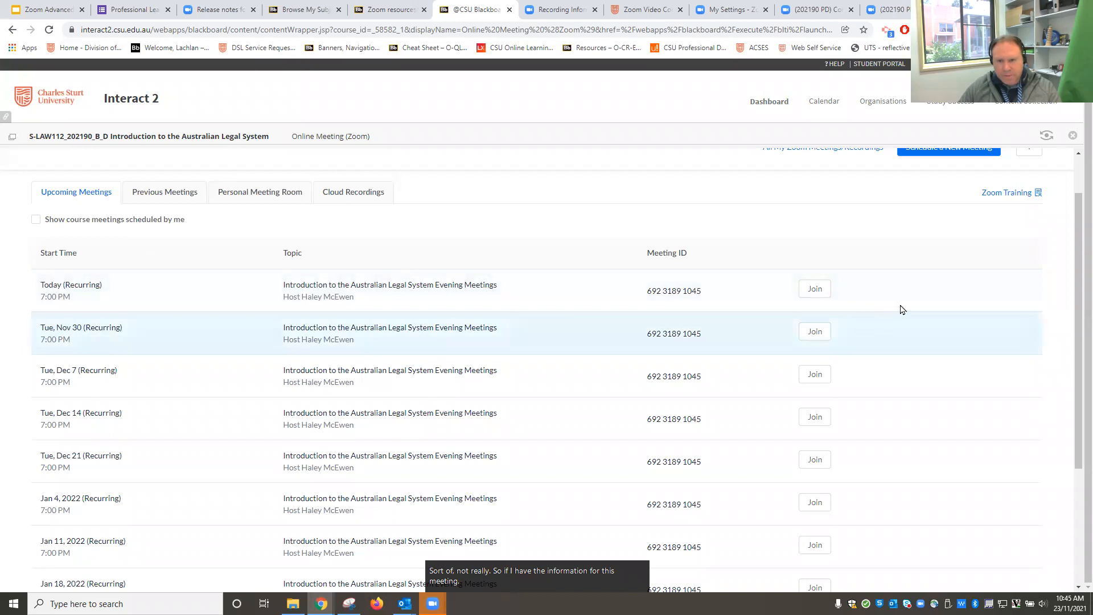
click(817, 295)
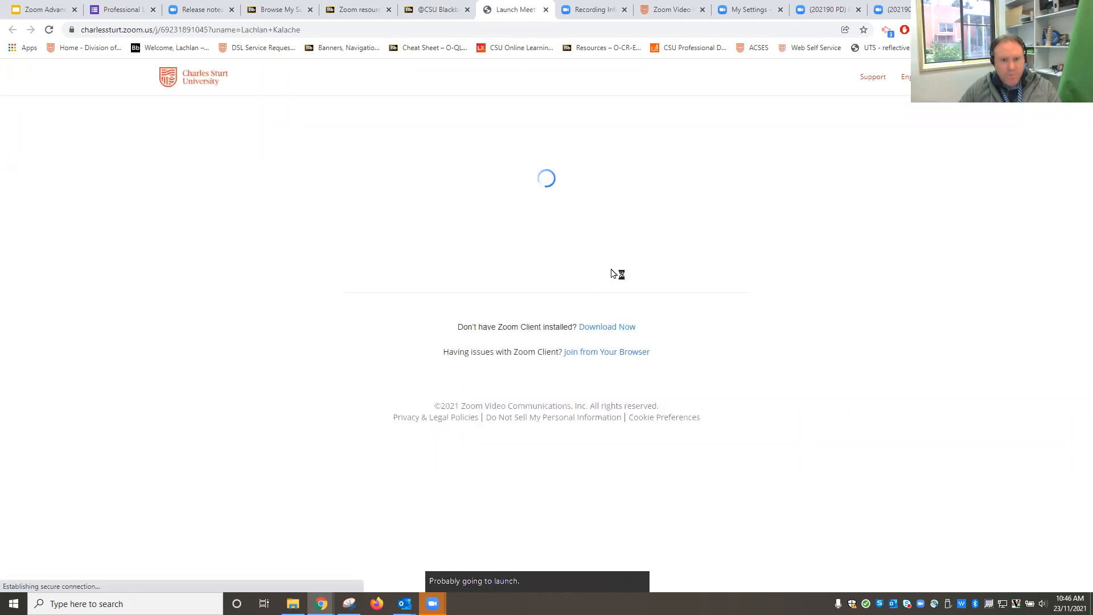
click(545, 10)
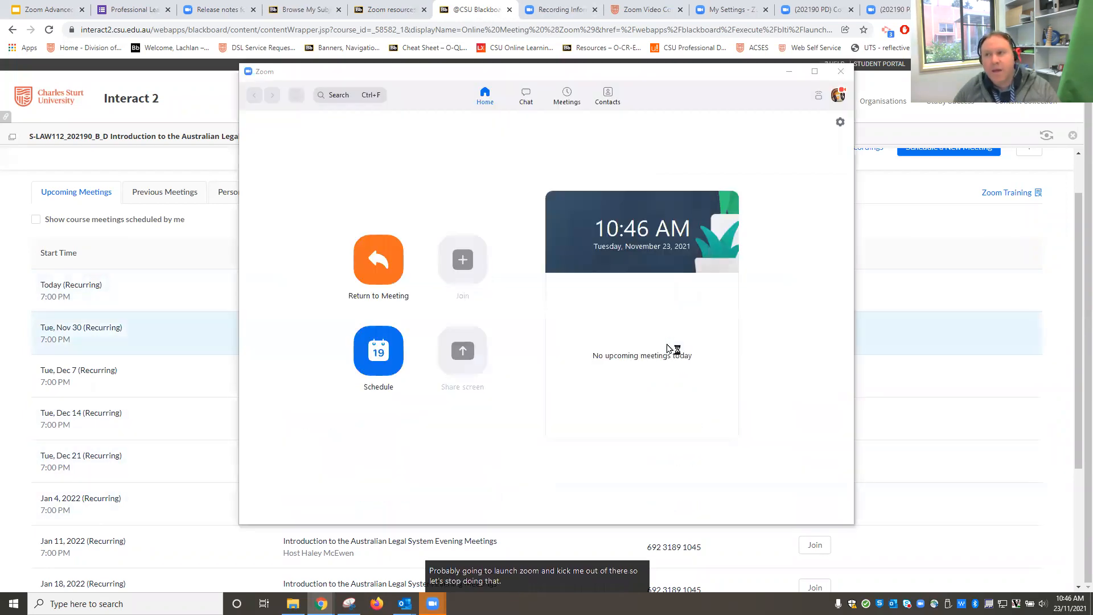
click(664, 331)
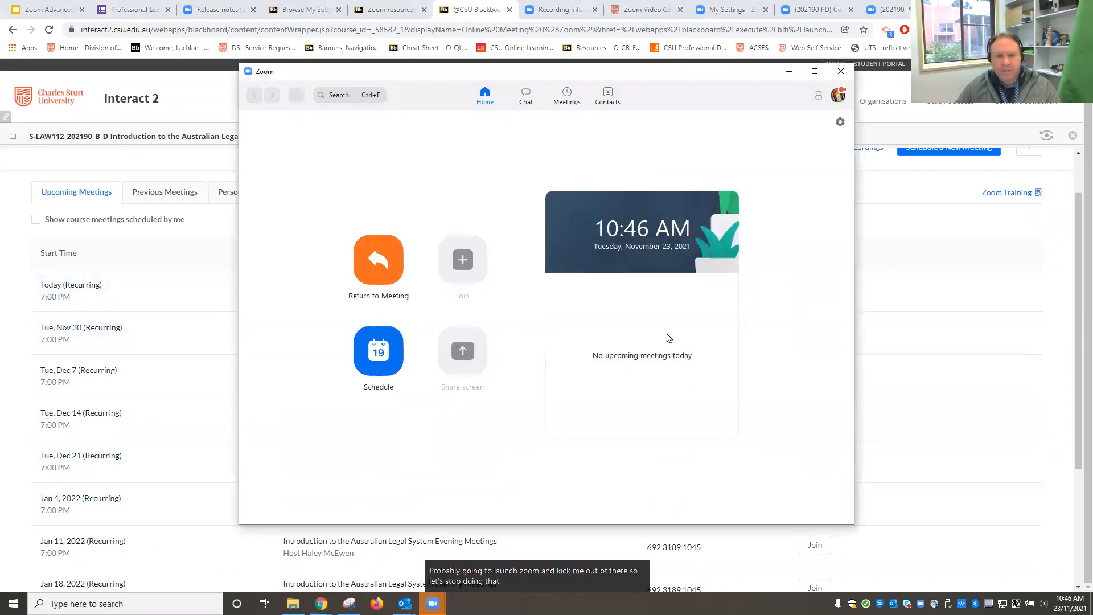
click(789, 72)
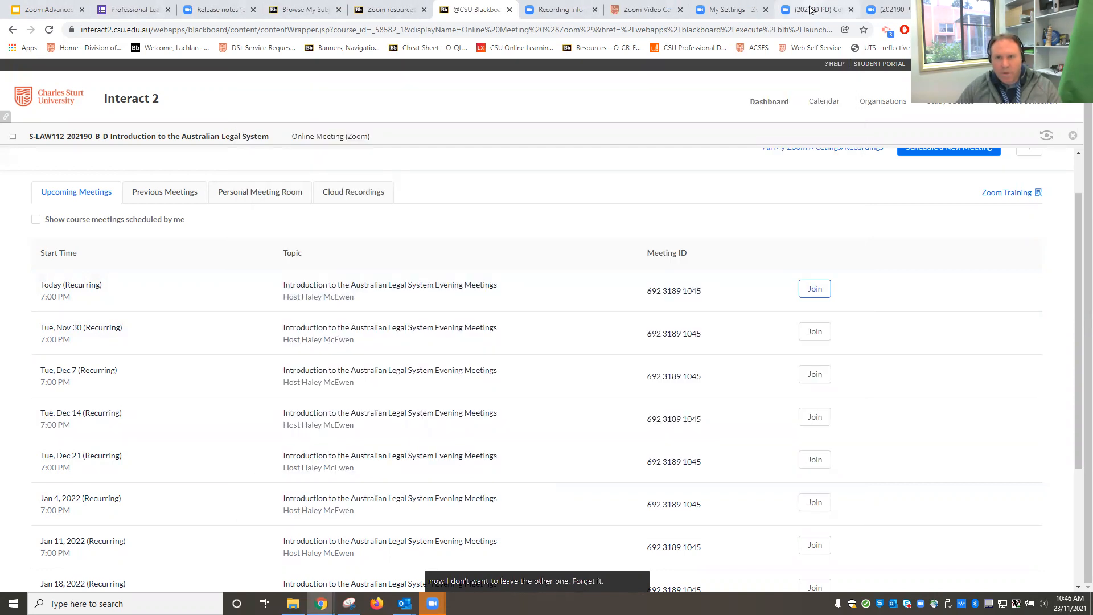
- Open the "new stuff" meeting in the Zoom web portal and copy its meeting invitation
click(804, 13)
click(729, 9)
middle_click(533, 419)
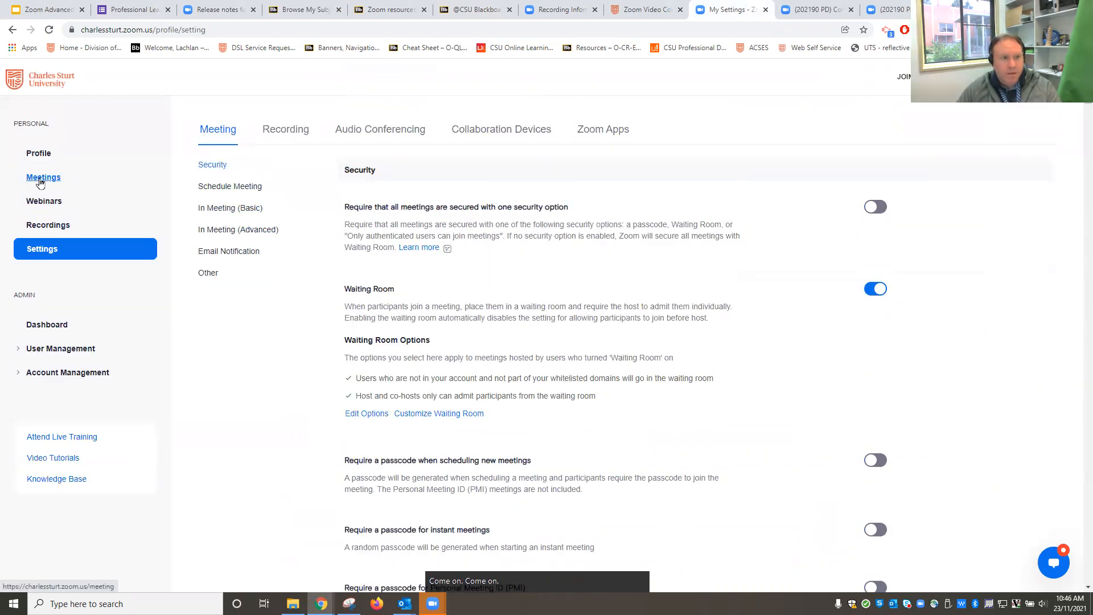
click(41, 178)
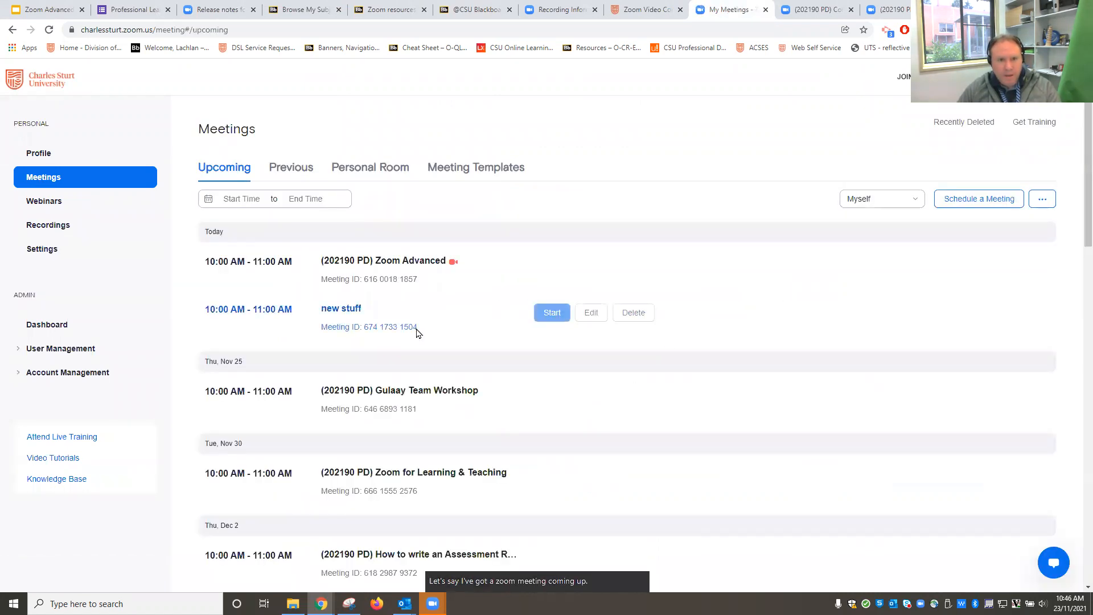
click(342, 311)
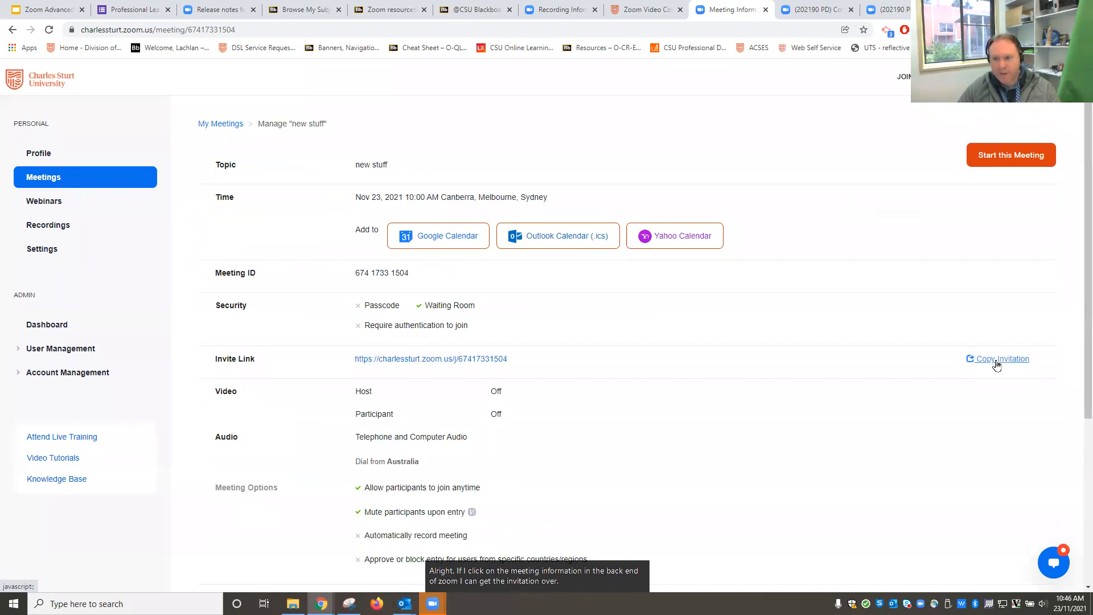
click(1002, 359)
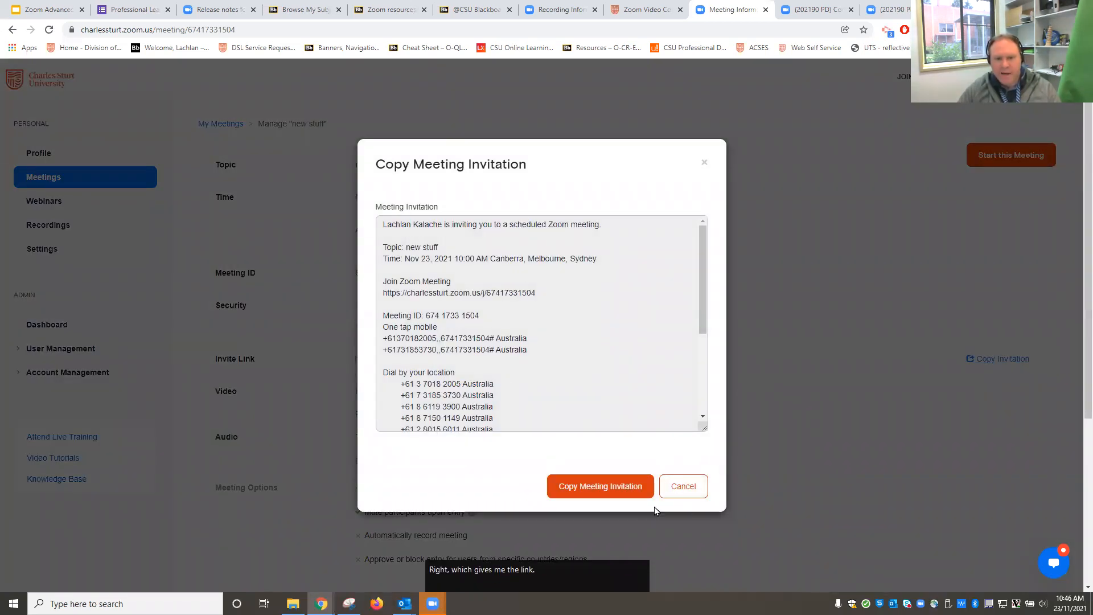
click(576, 487)
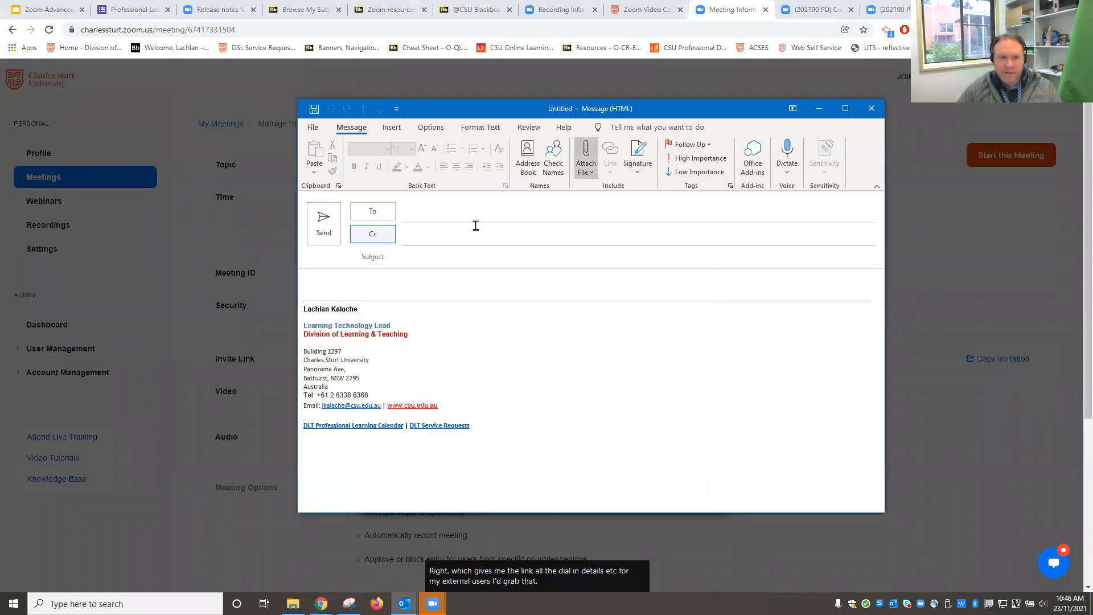
- In the Outlook email, view the Bcc recipient field and paste the copied meeting invitation into the message body
click(371, 234)
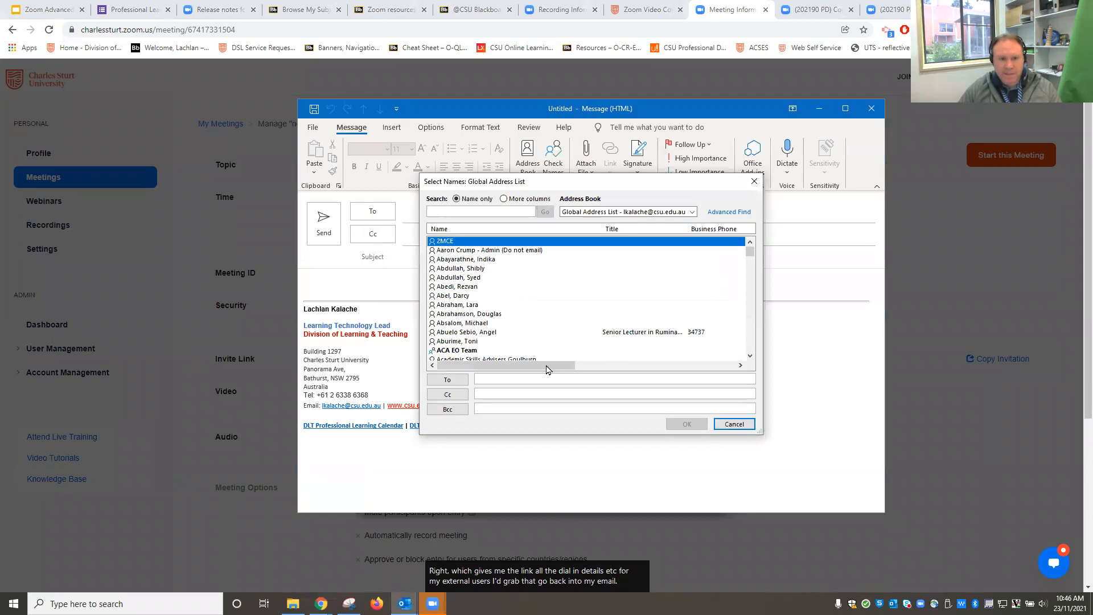
click(447, 409)
key(BackSpace)
click(670, 426)
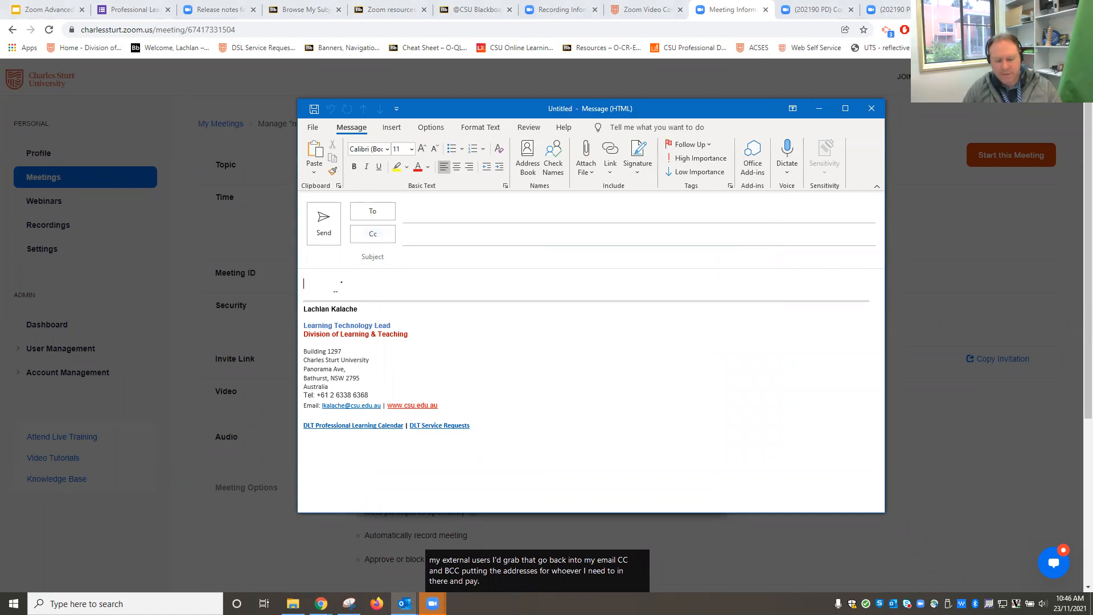
key(ctrl+v)
scroll(556, 427, up, 4)
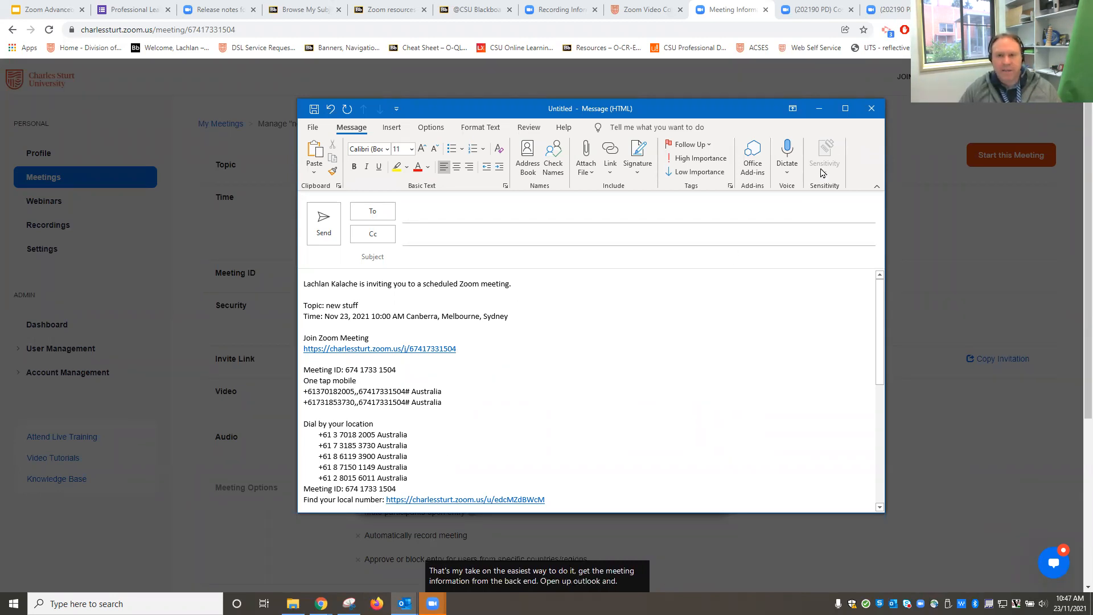
click(819, 108)
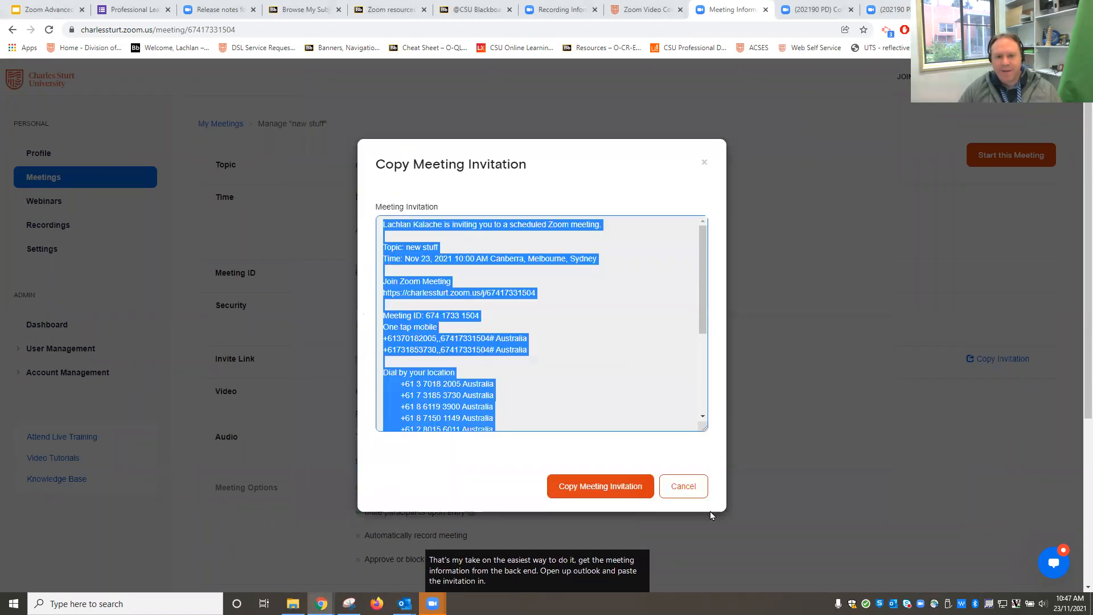
click(686, 488)
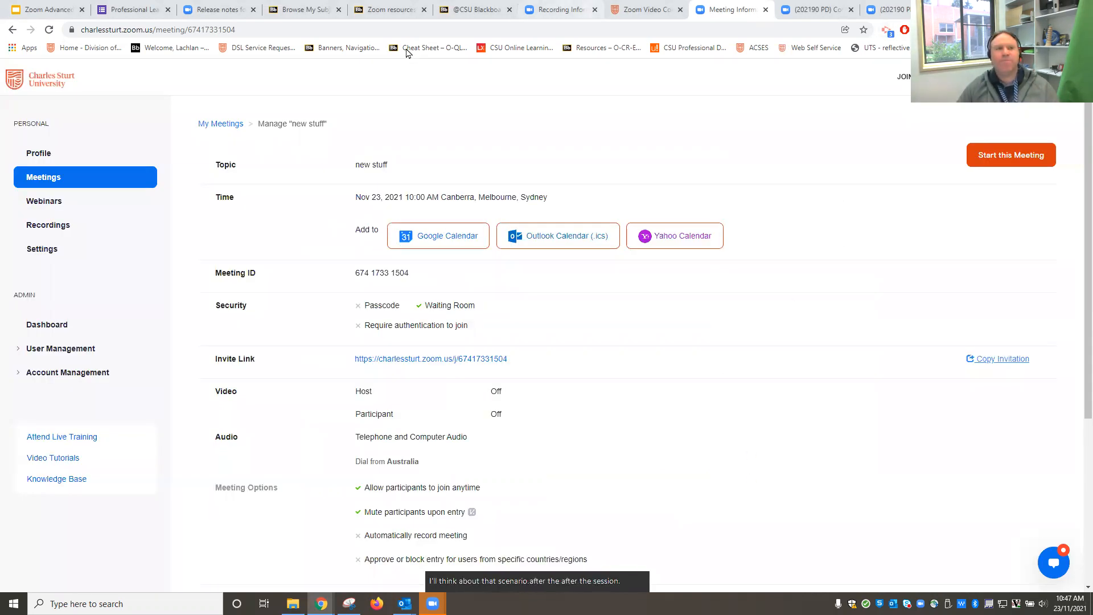
- Show the Polls slide in the Zoom Advanced workshop slides
click(51, 8)
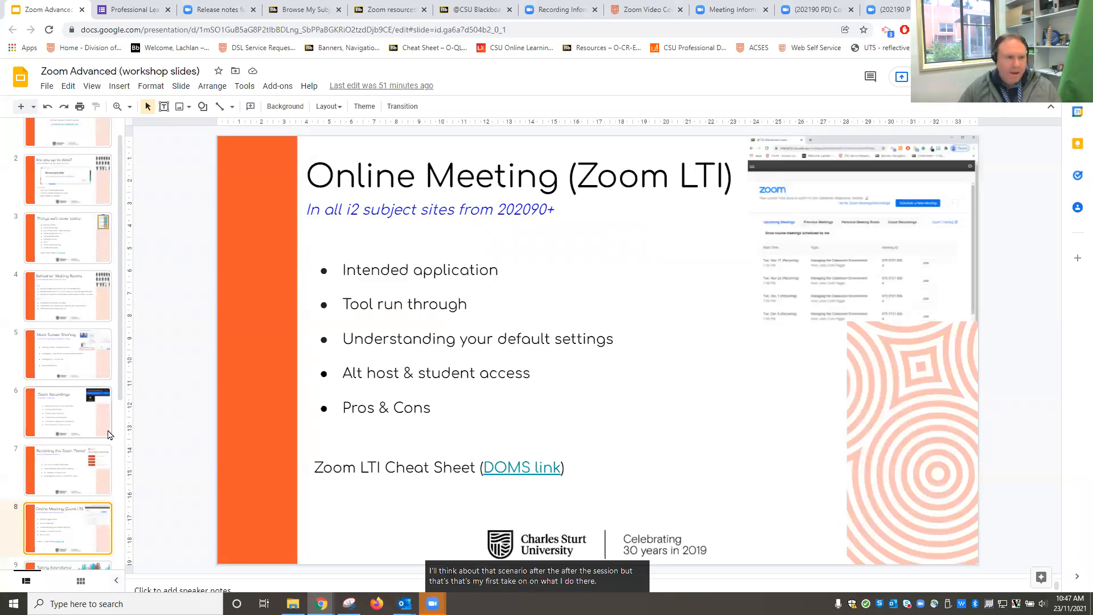
scroll(86, 441, down, 4)
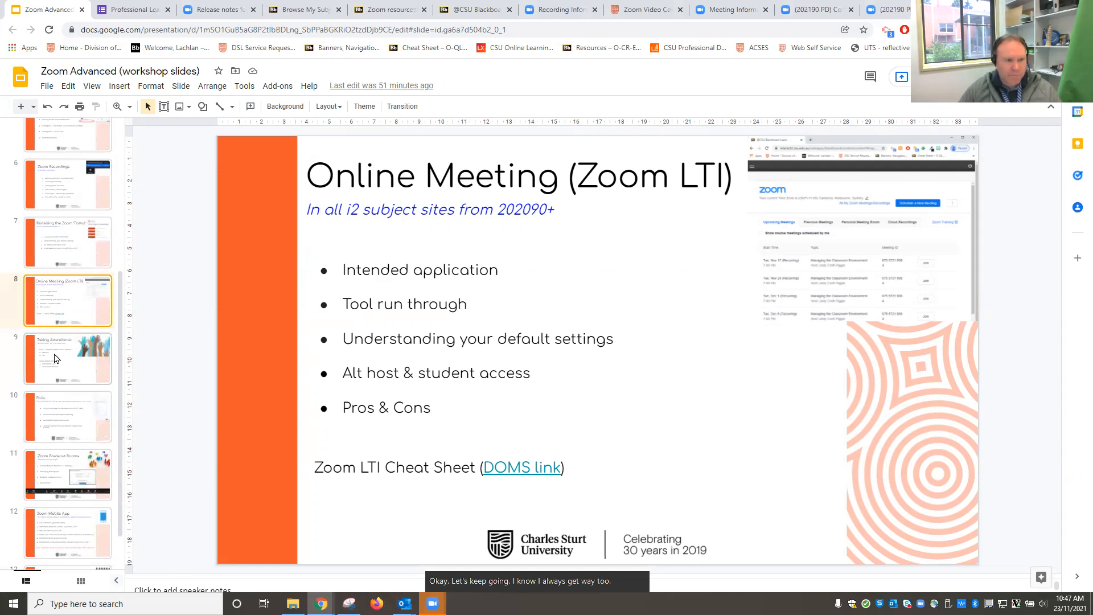
click(68, 422)
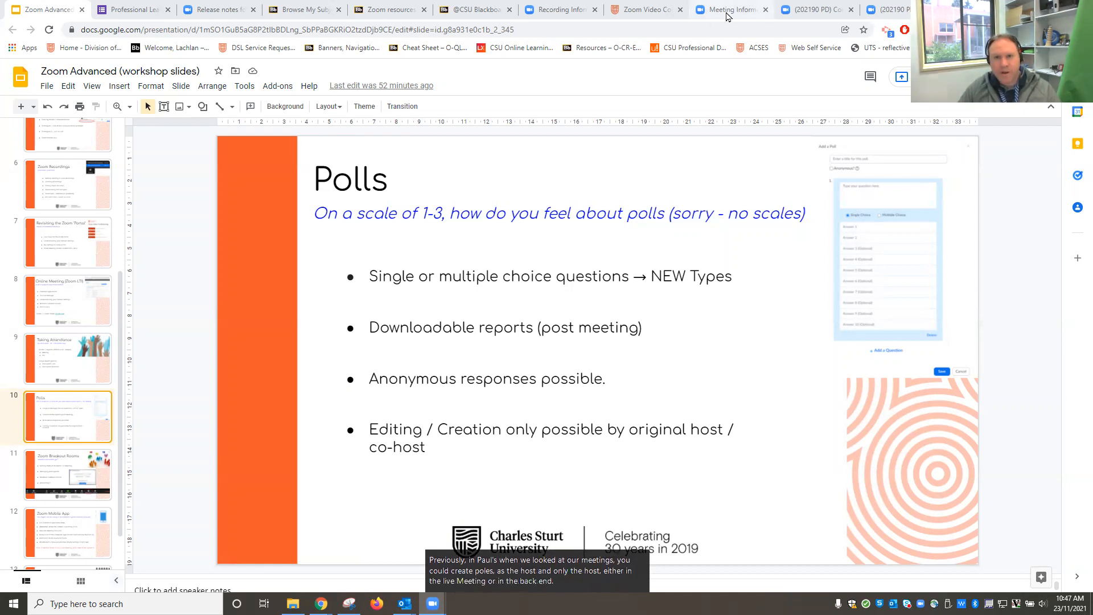
- Open the Polls/Quizzes section of the "new stuff" meeting in the Zoom web portal
click(727, 11)
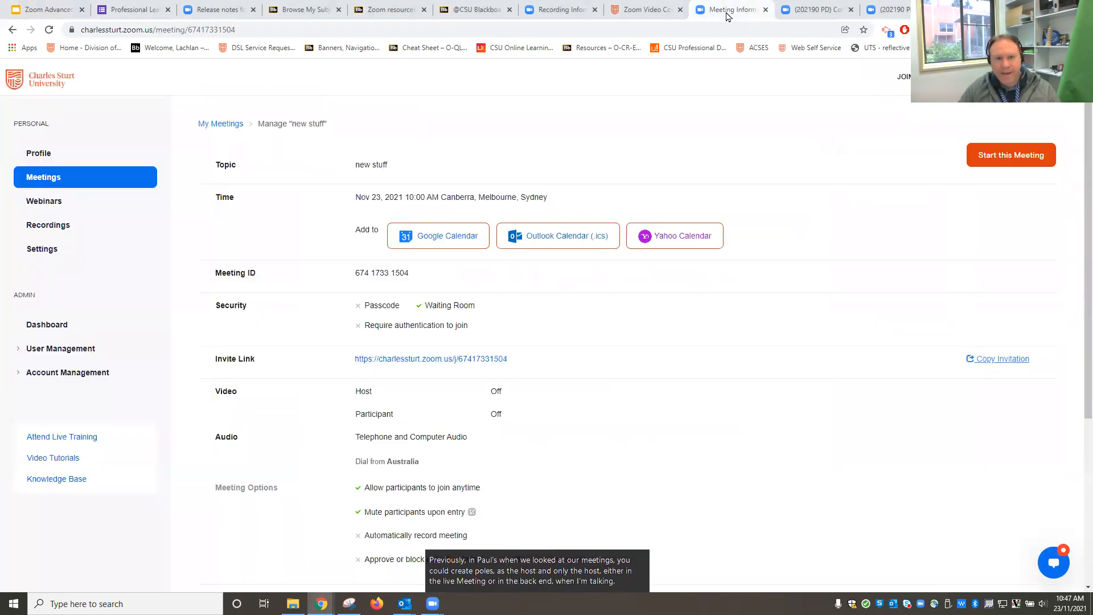
click(224, 123)
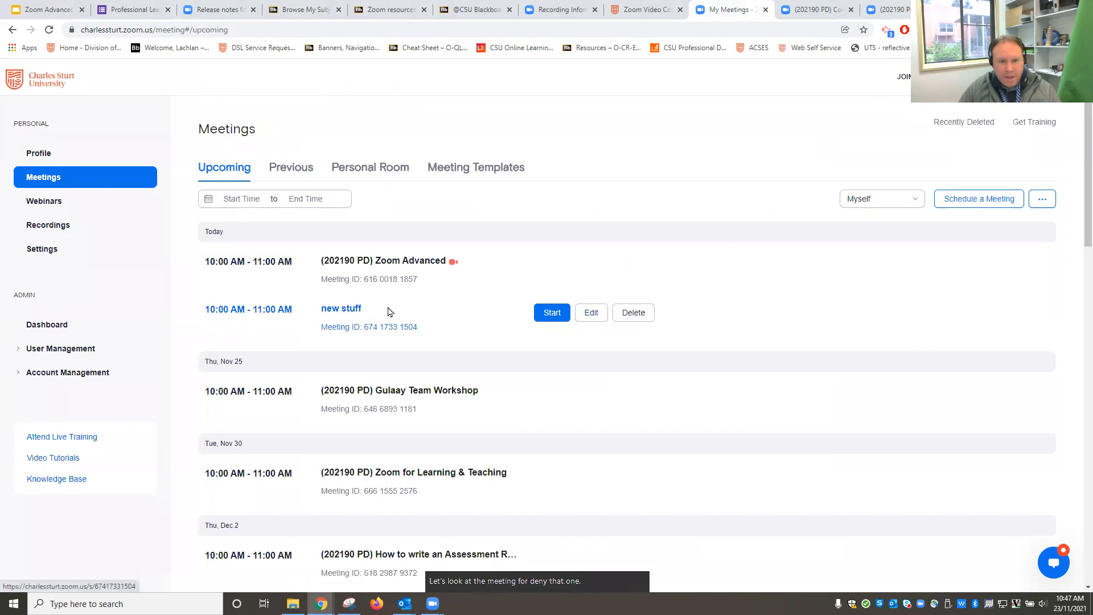
click(344, 313)
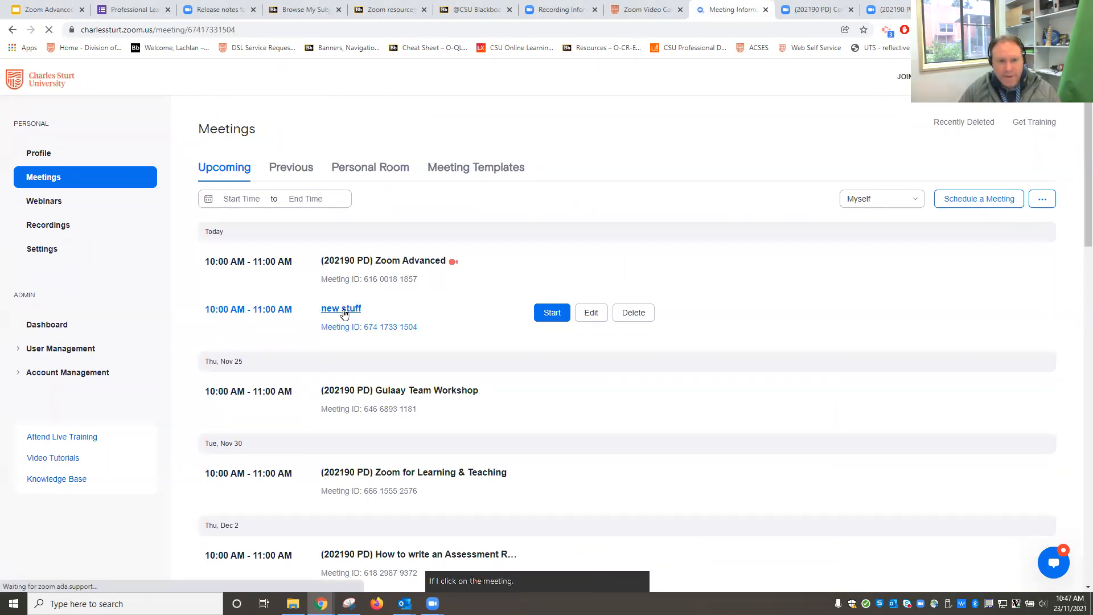
scroll(866, 327, down, 3)
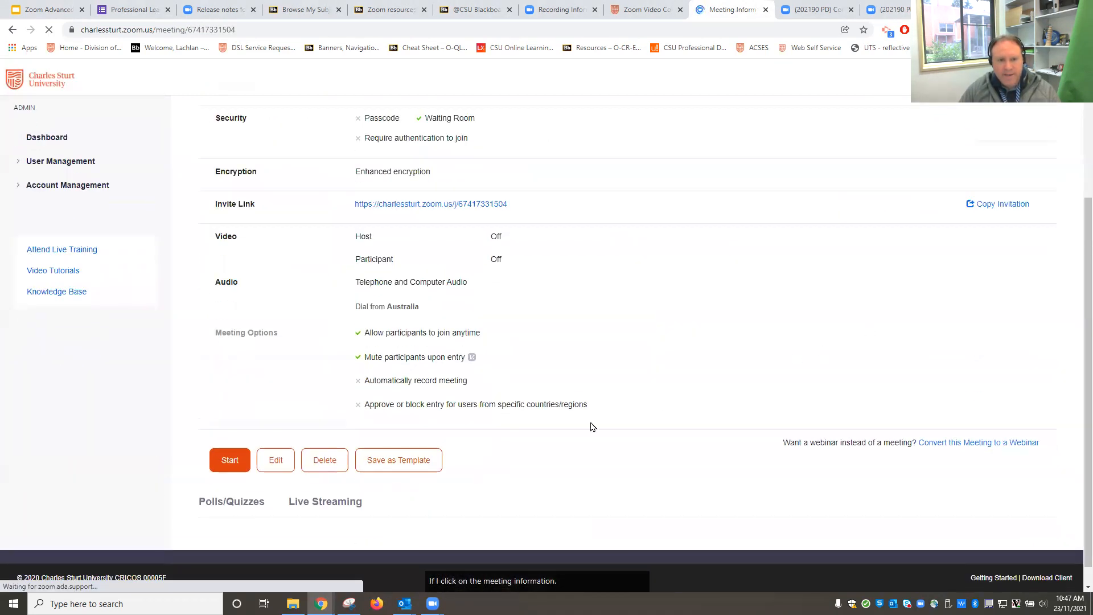
scroll(467, 442, down, 1)
click(211, 474)
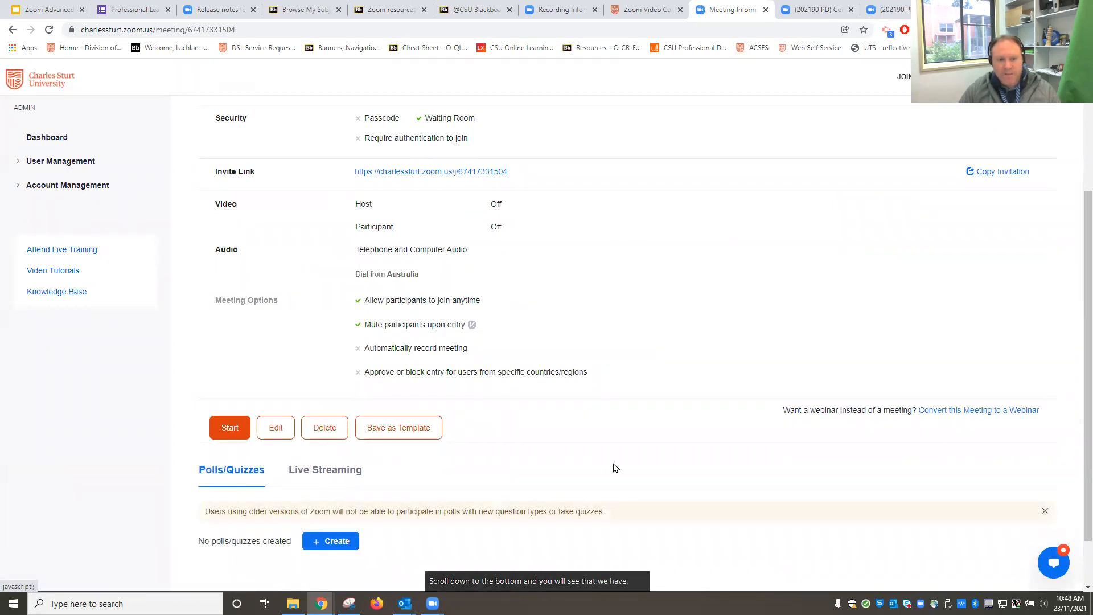
- Bring up the poll creation options for the meeting and turn off the live transcription subtitles
scroll(619, 467, down, 2)
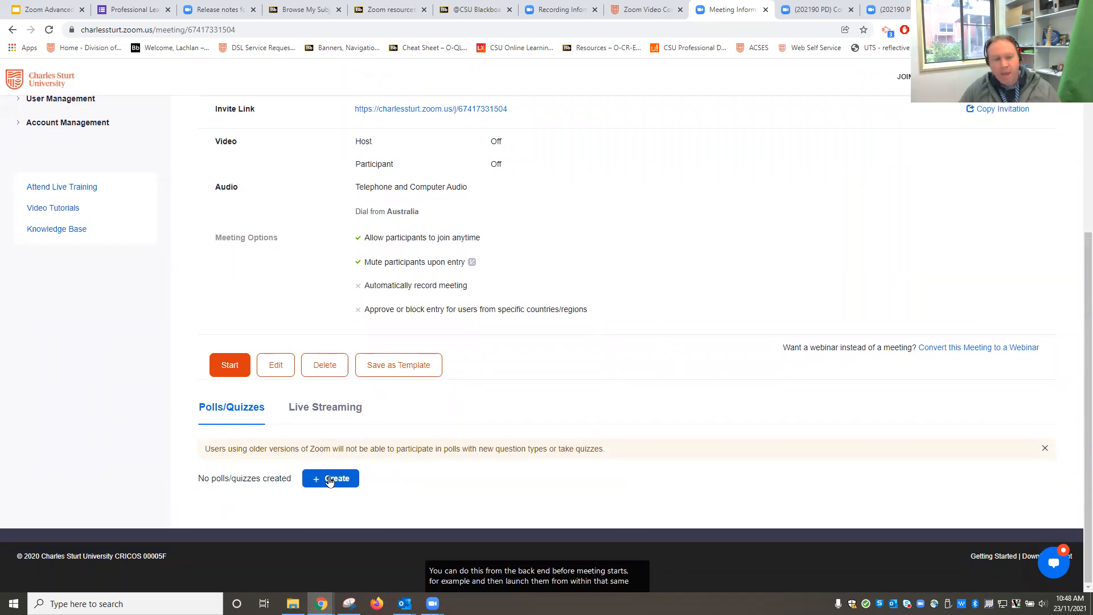
click(330, 480)
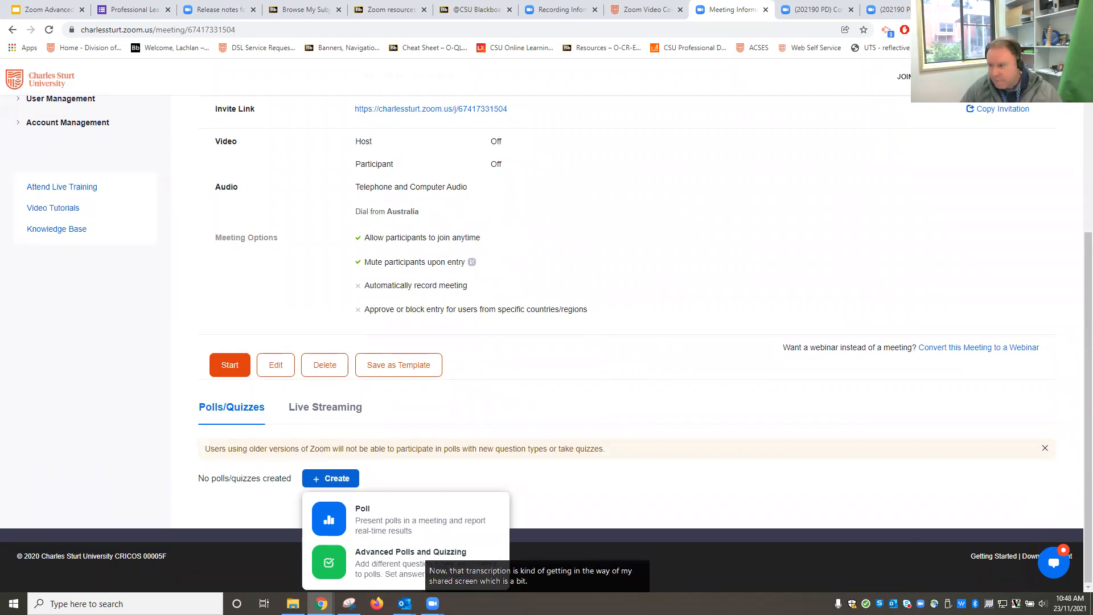
click(433, 604)
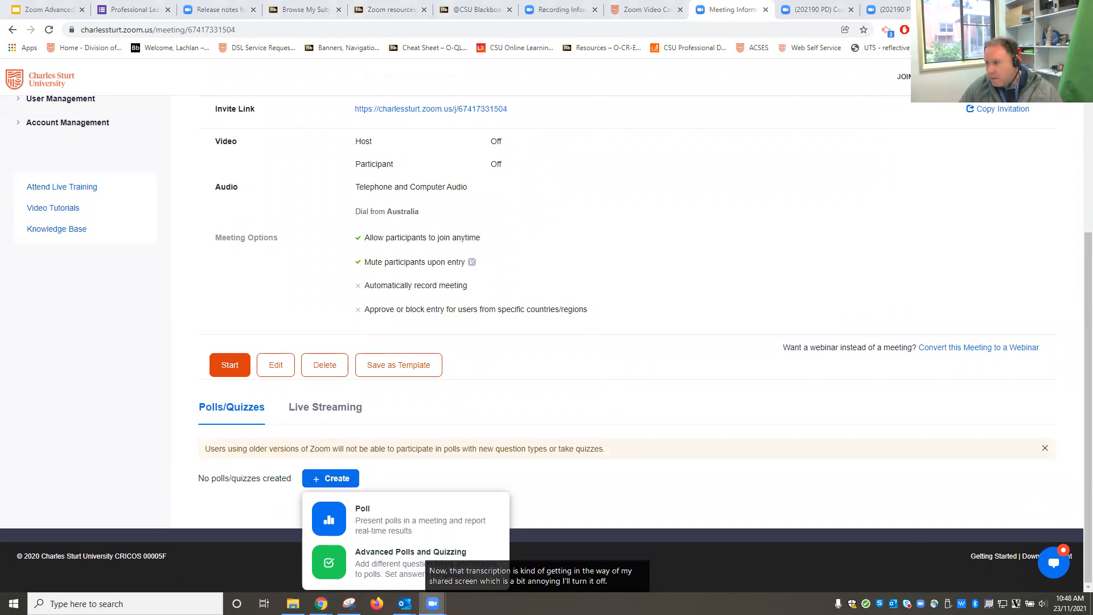
click(652, 509)
- Start a new advanced poll for the meeting and list the question types available for its untitled question
click(317, 476)
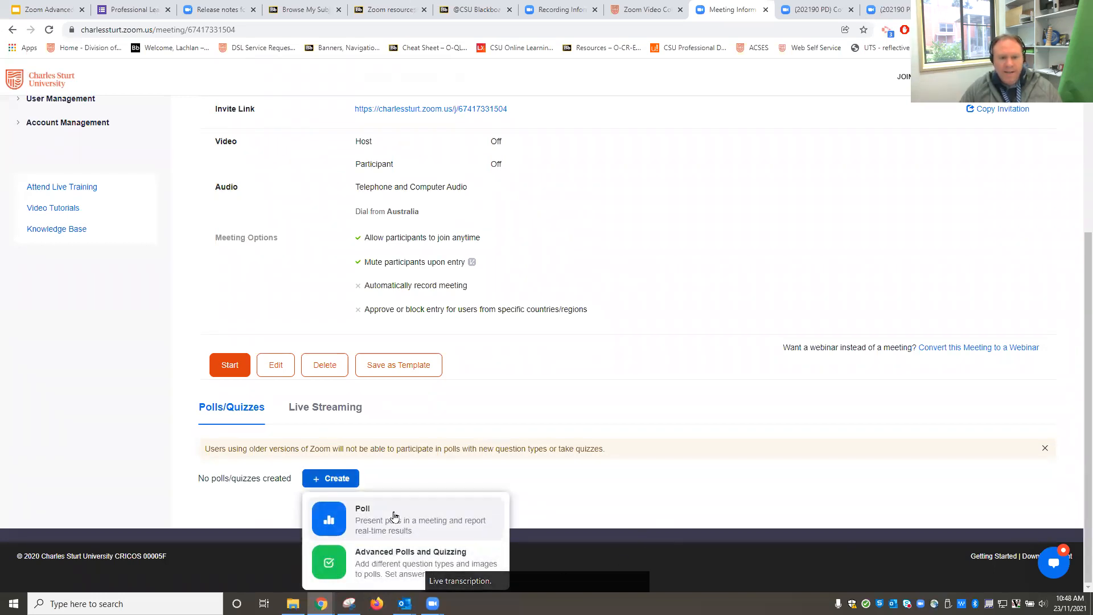
click(369, 564)
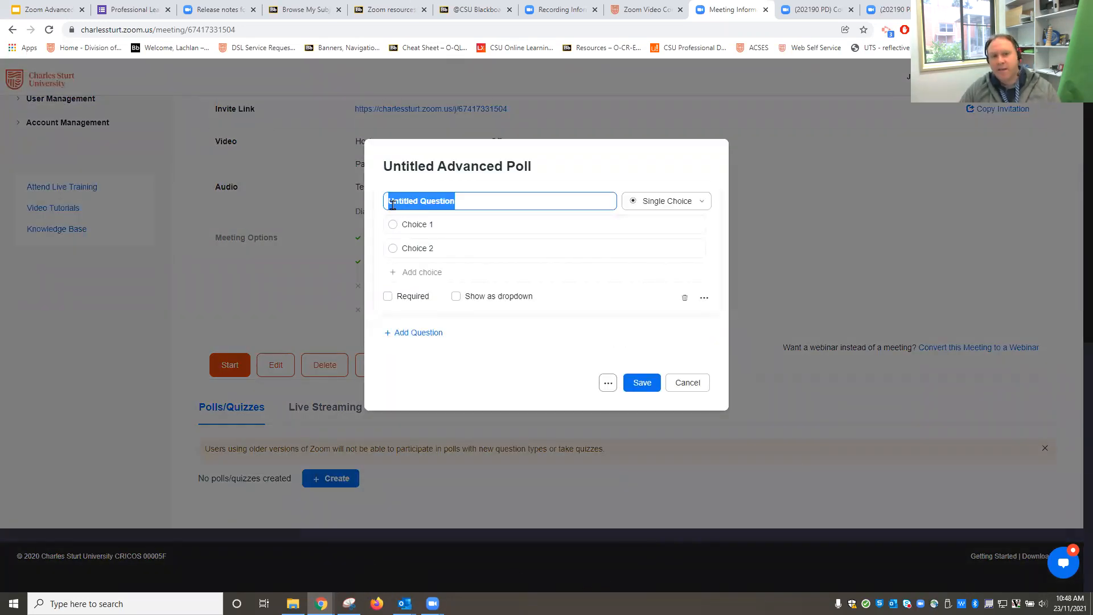
click(674, 203)
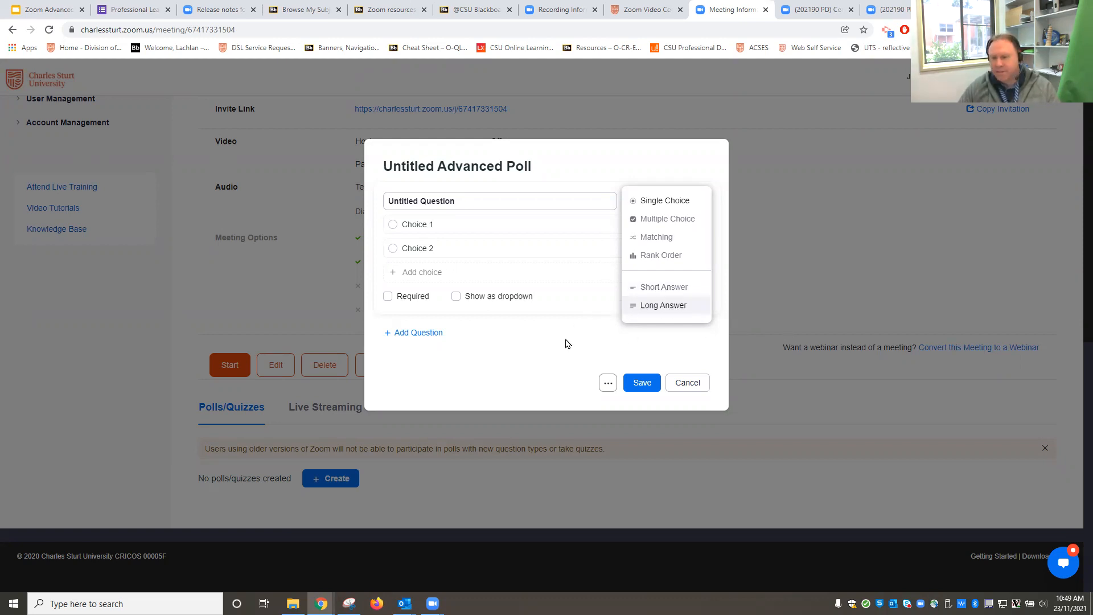
click(598, 159)
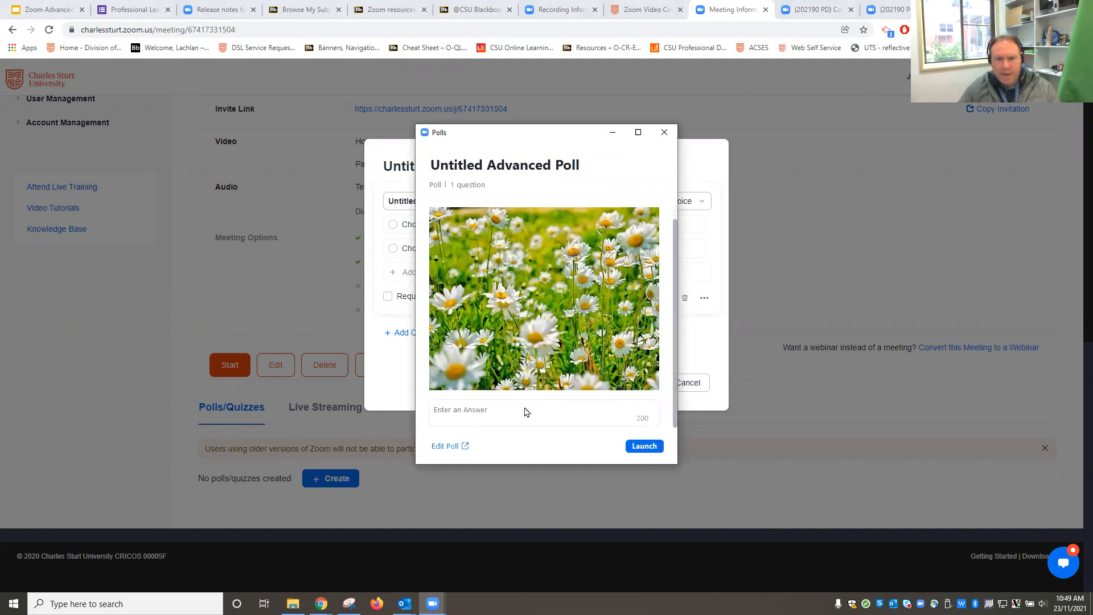
- Run the prepared short-answer poll "So how are we REALLY feeling today?" in the live meeting and share its results with the participants
click(649, 450)
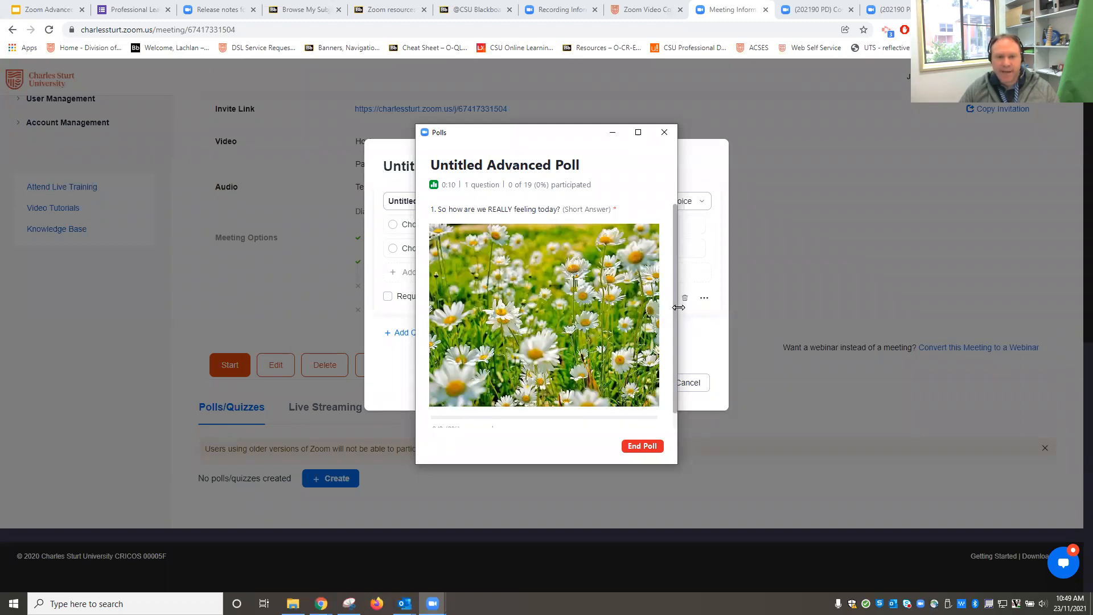
scroll(675, 259, down, 1)
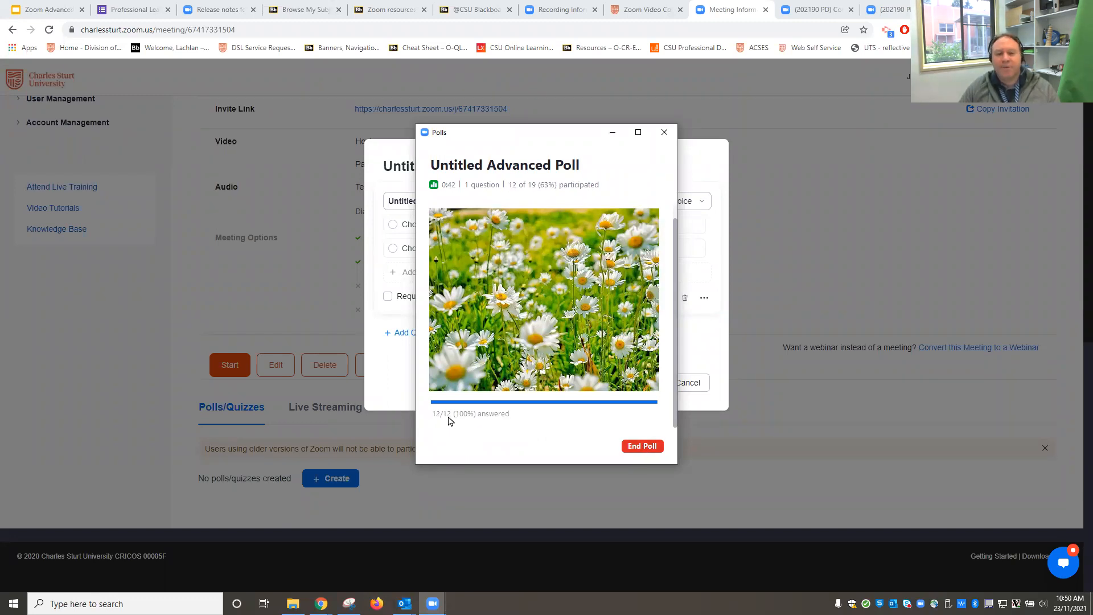
click(642, 447)
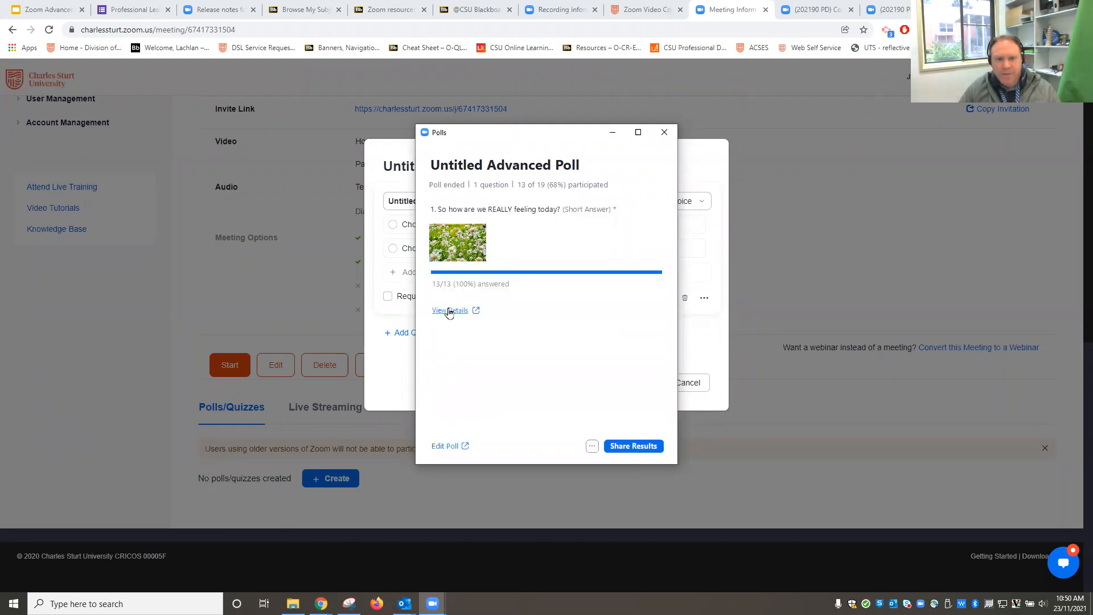
click(639, 447)
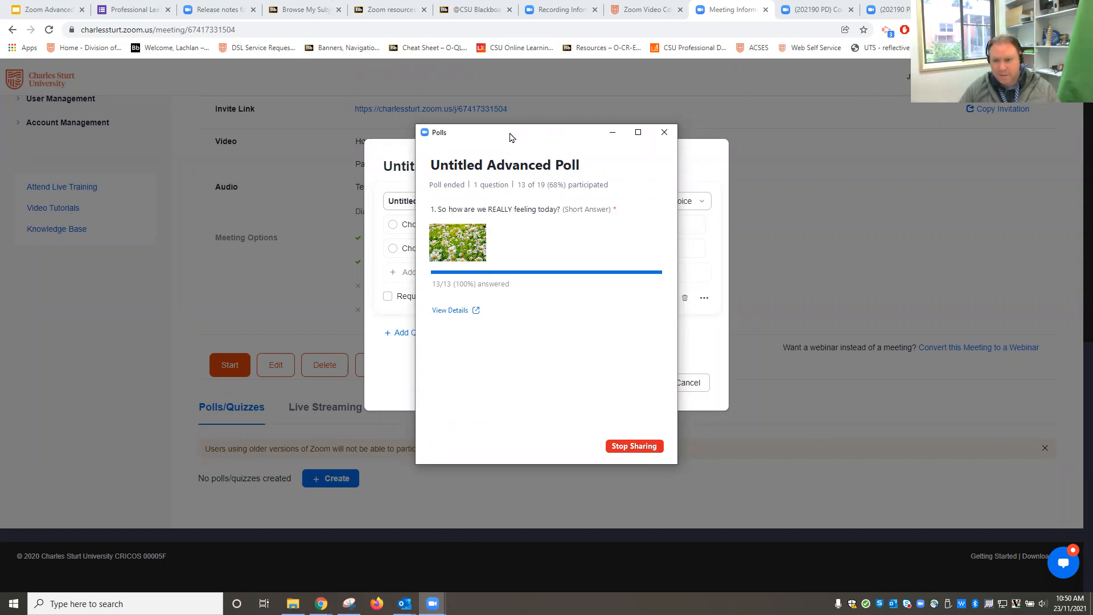
- Move the live poll window off the poll editor and save the untitled advanced poll as a draft
drag(502, 137, 850, 92)
click(695, 382)
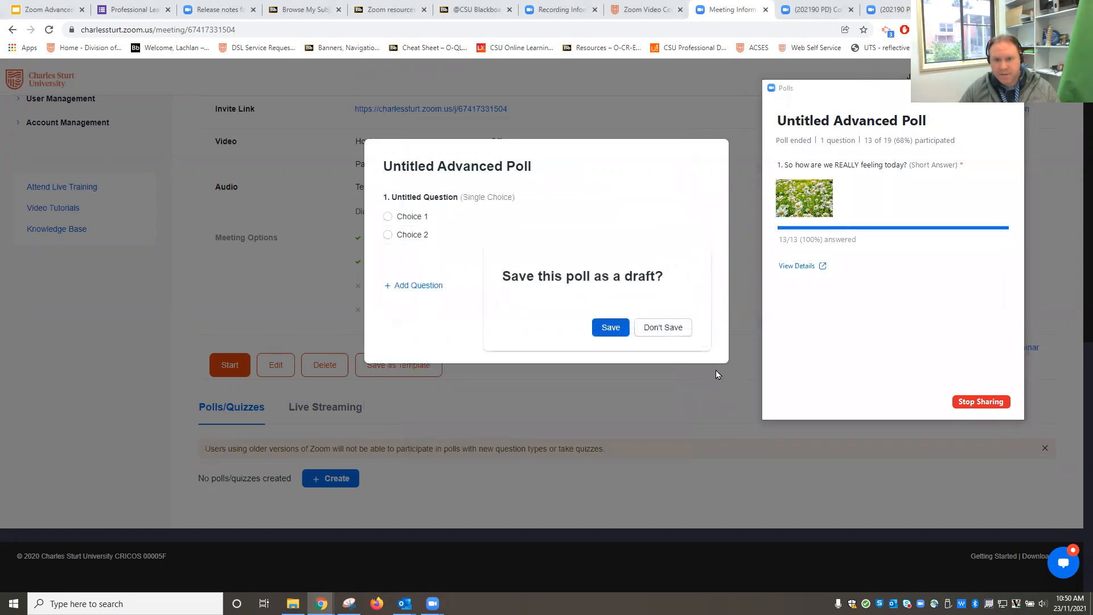
click(611, 327)
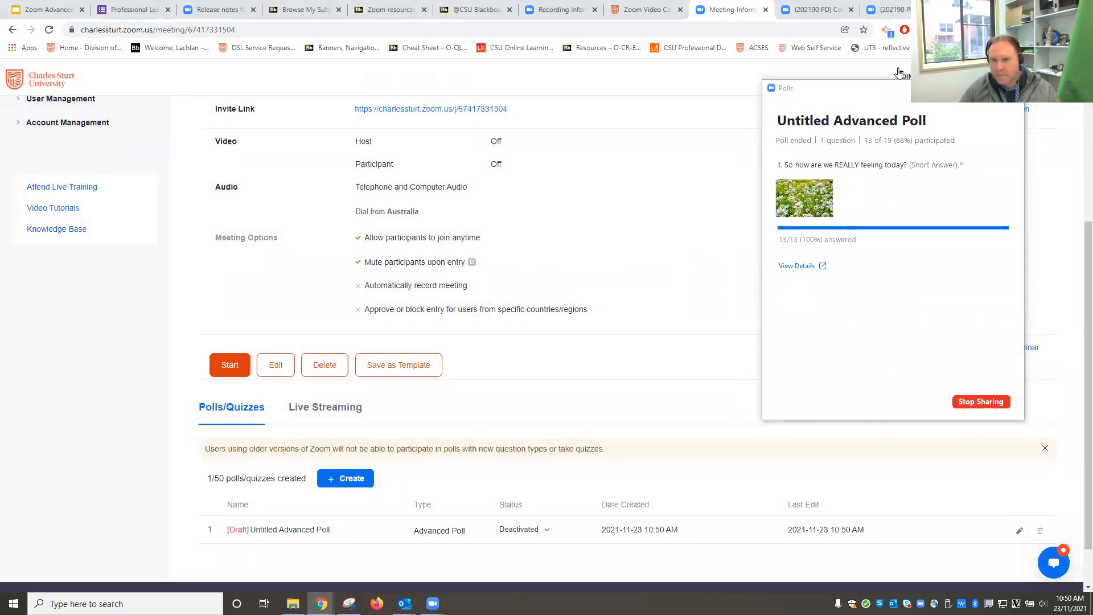
- Open the ended poll's detailed results in the browser, show all the answers, and close the results page
drag(883, 90, 619, 97)
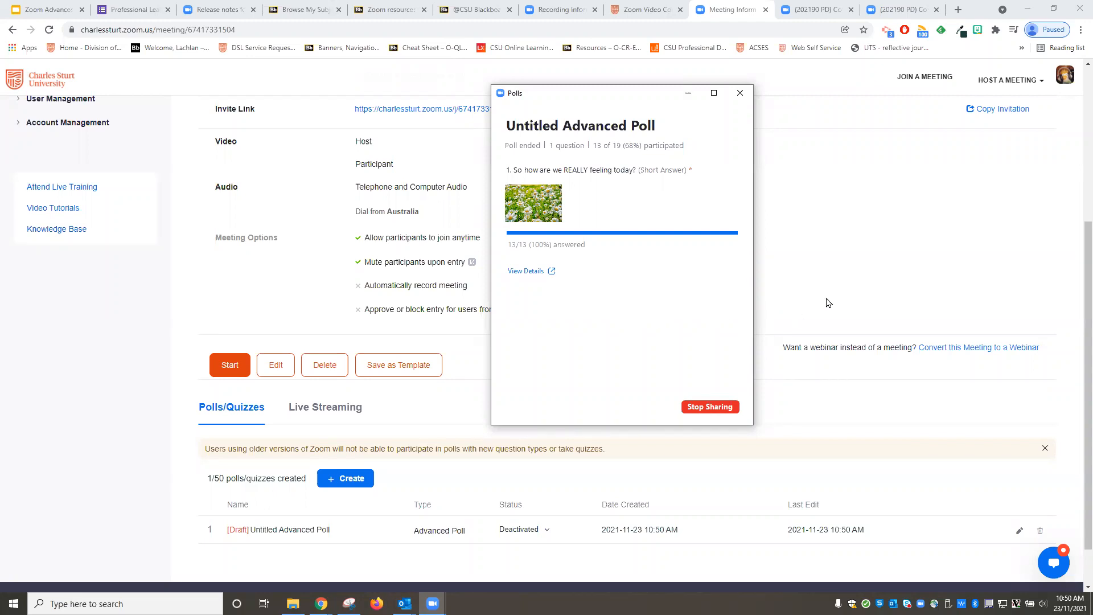
click(535, 278)
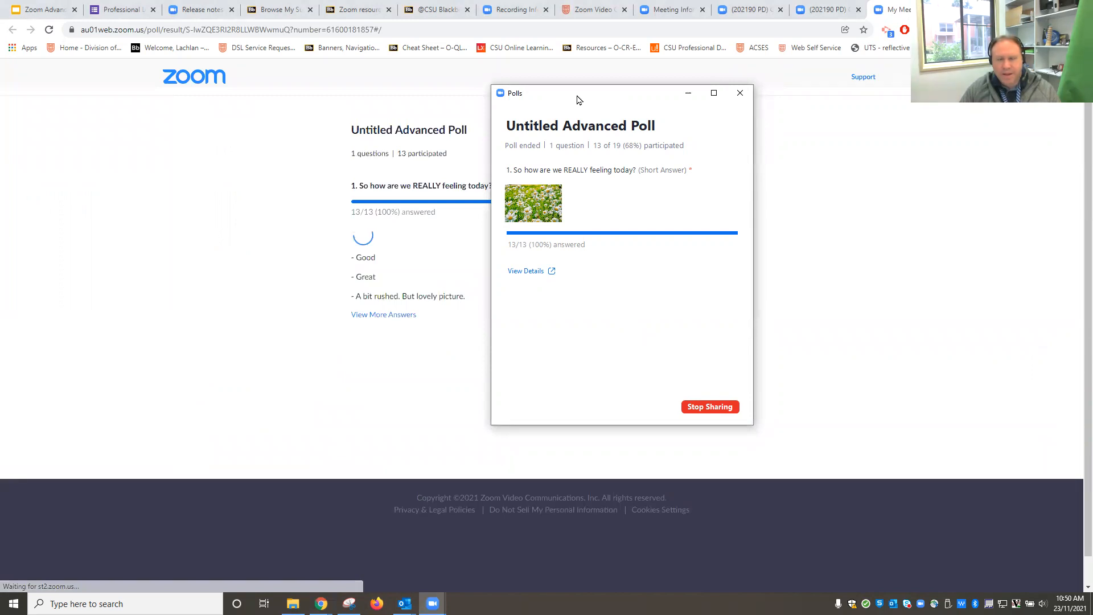
click(766, 254)
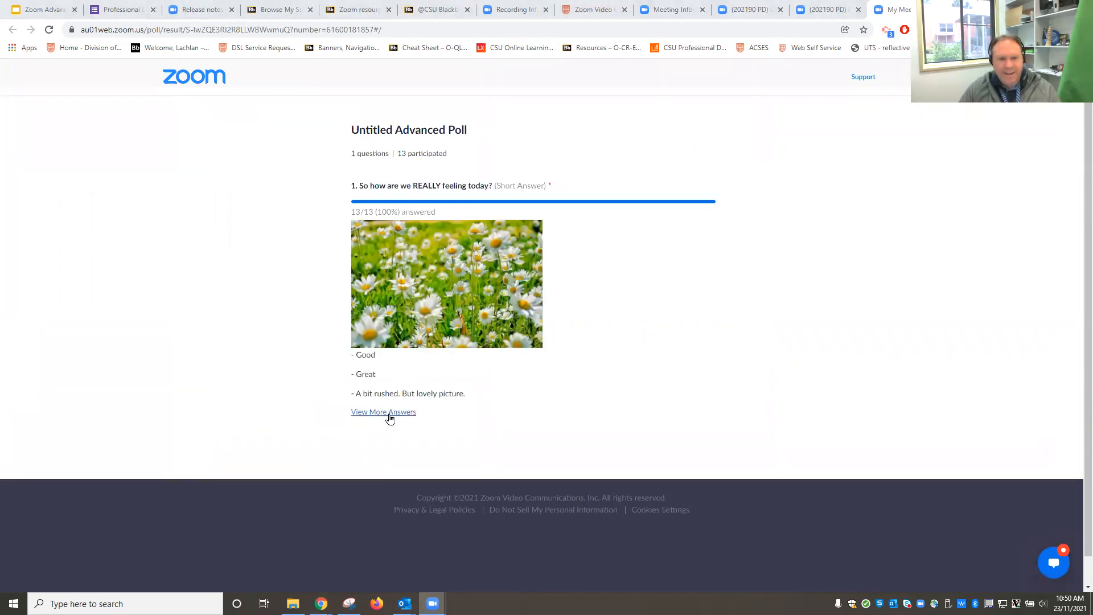
click(390, 415)
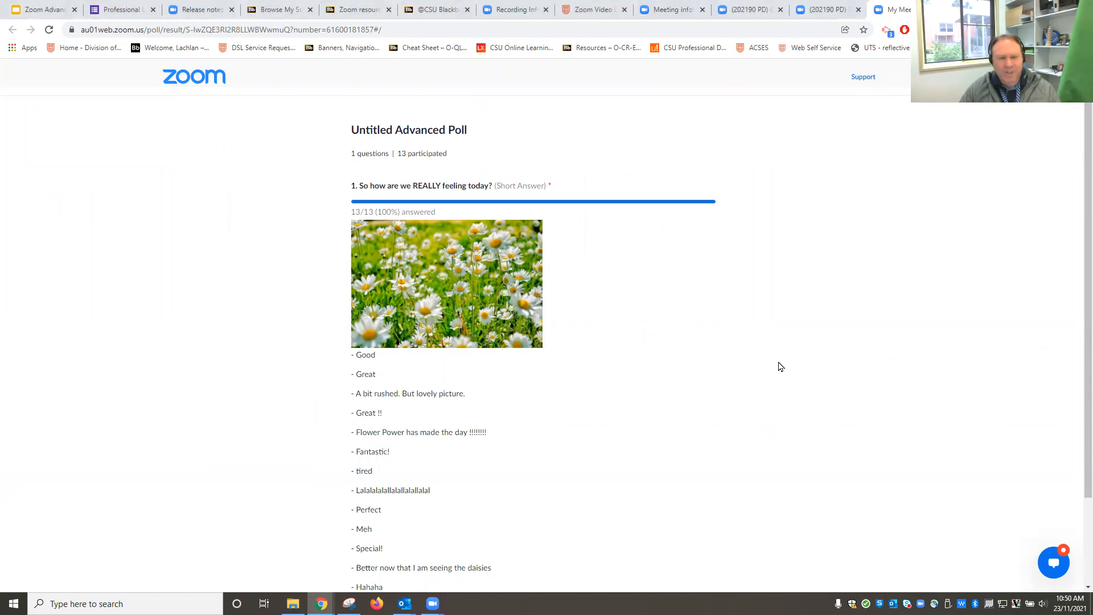
scroll(780, 367, down, 2)
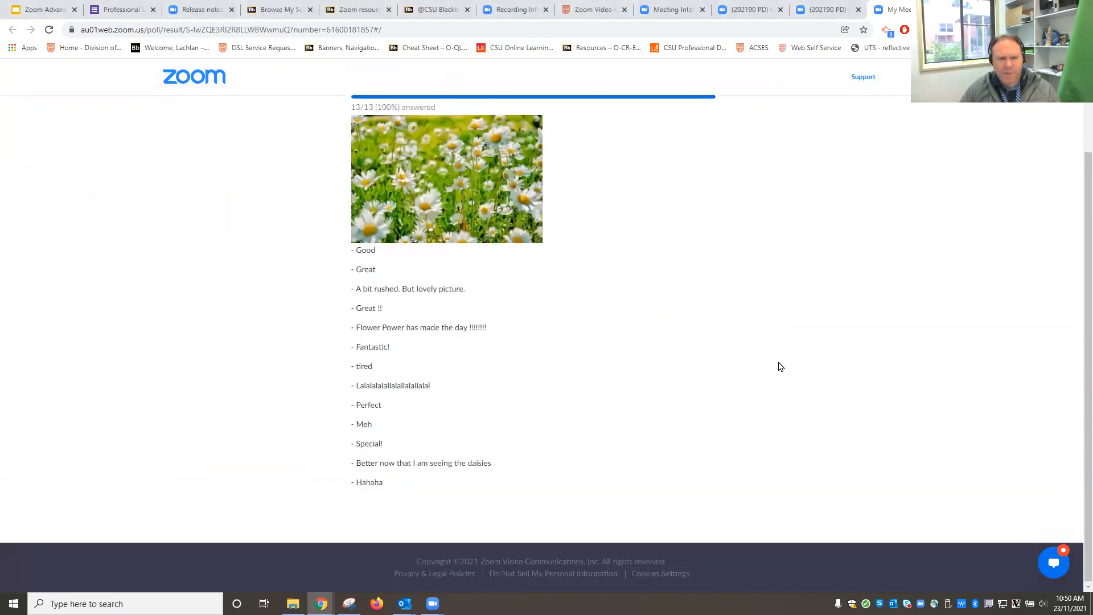
scroll(752, 367, up, 1)
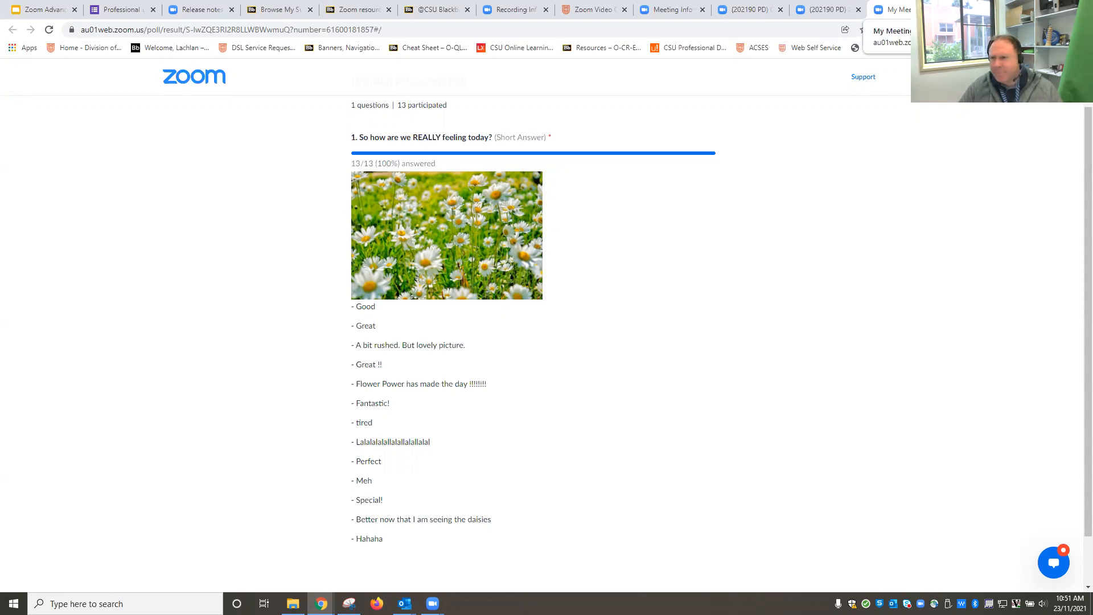
click(937, 10)
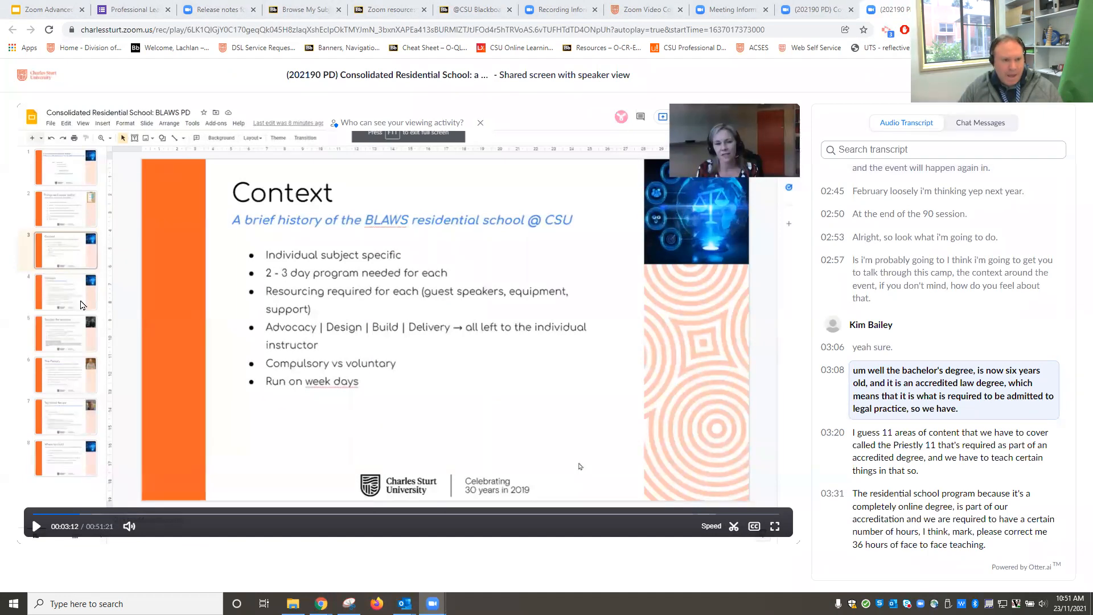
- Show the Polls slide and review the "new stuff" meeting's details in the Zoom web portal
click(42, 10)
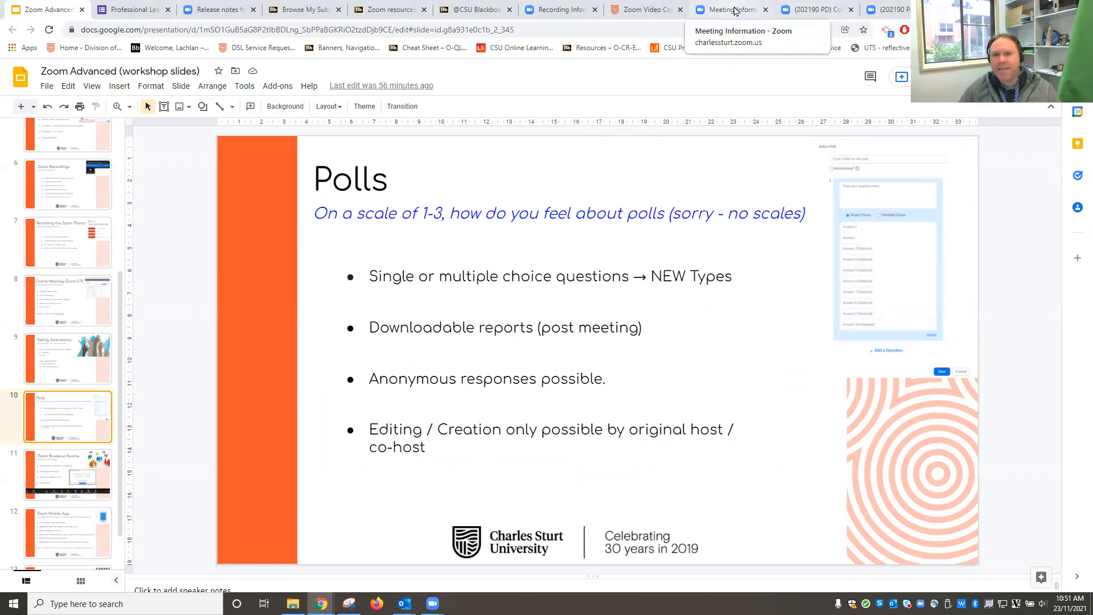
click(721, 8)
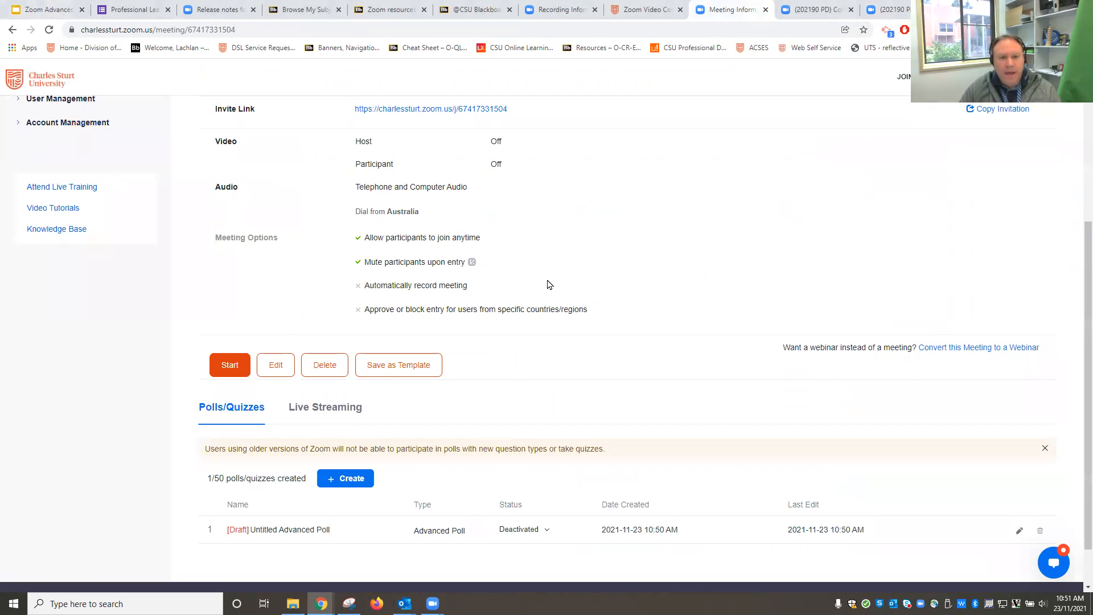
scroll(678, 356, up, 1)
scroll(678, 356, up, 2)
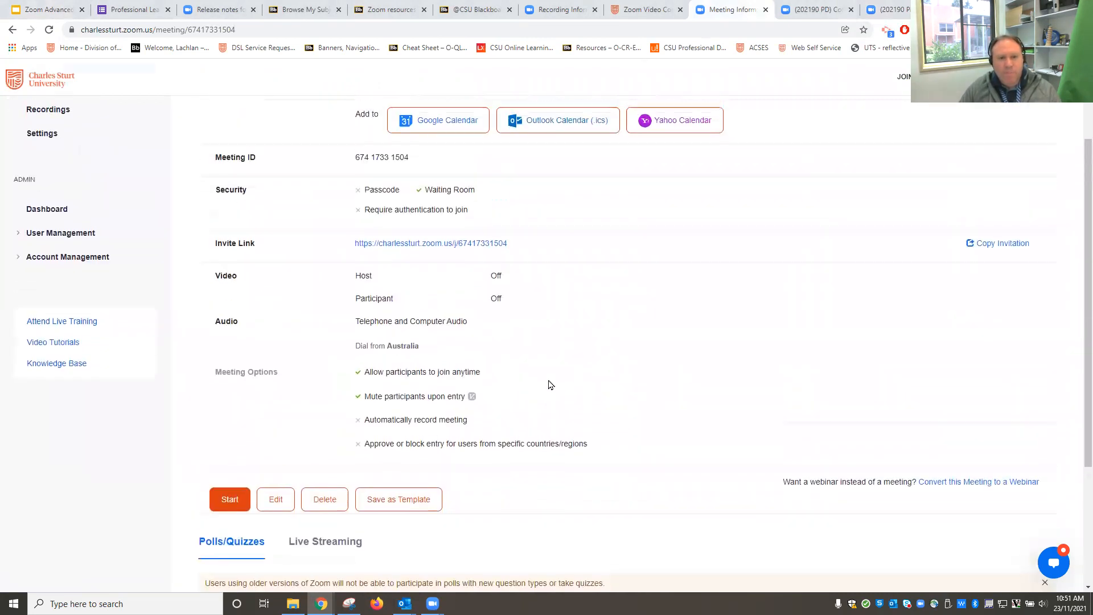
scroll(522, 504, up, 1)
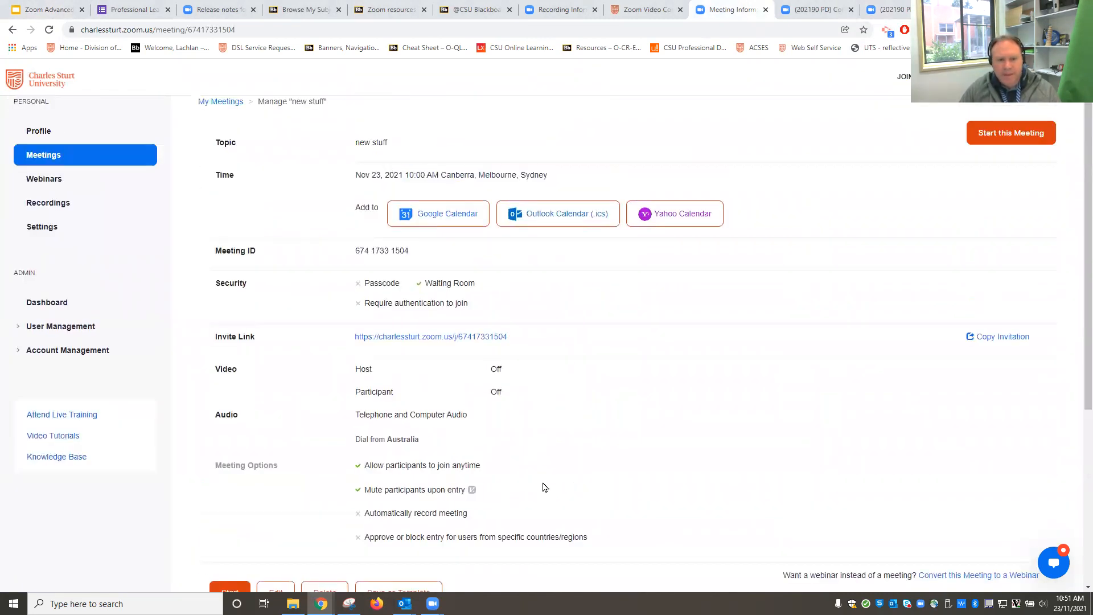
scroll(541, 484, down, 1)
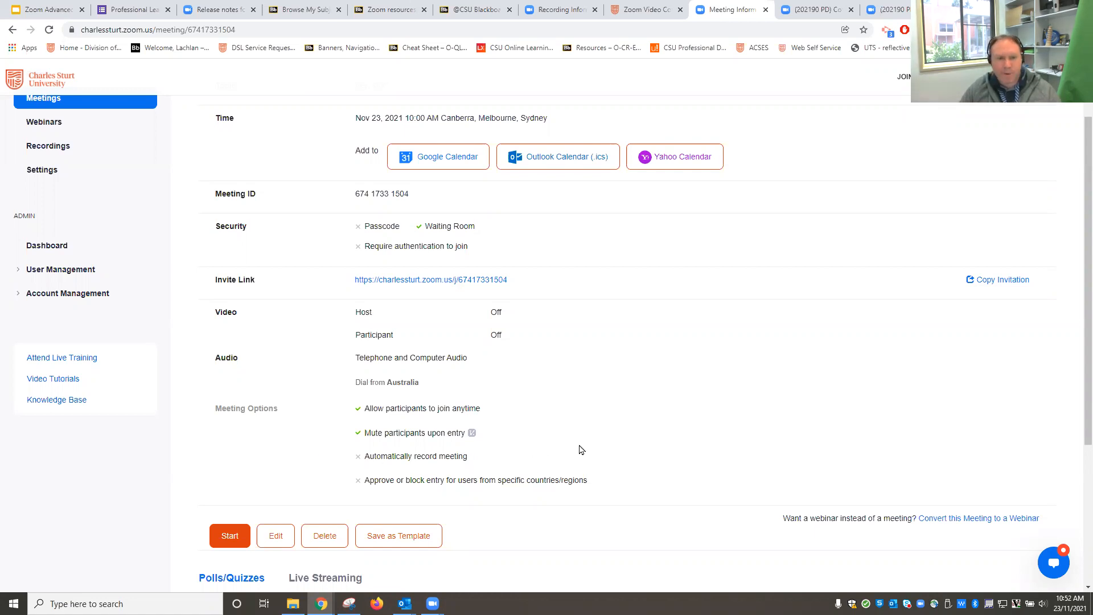
- Show the Zoom Breakout Rooms slide in the workshop slides and return to the Zoom meeting window
click(37, 14)
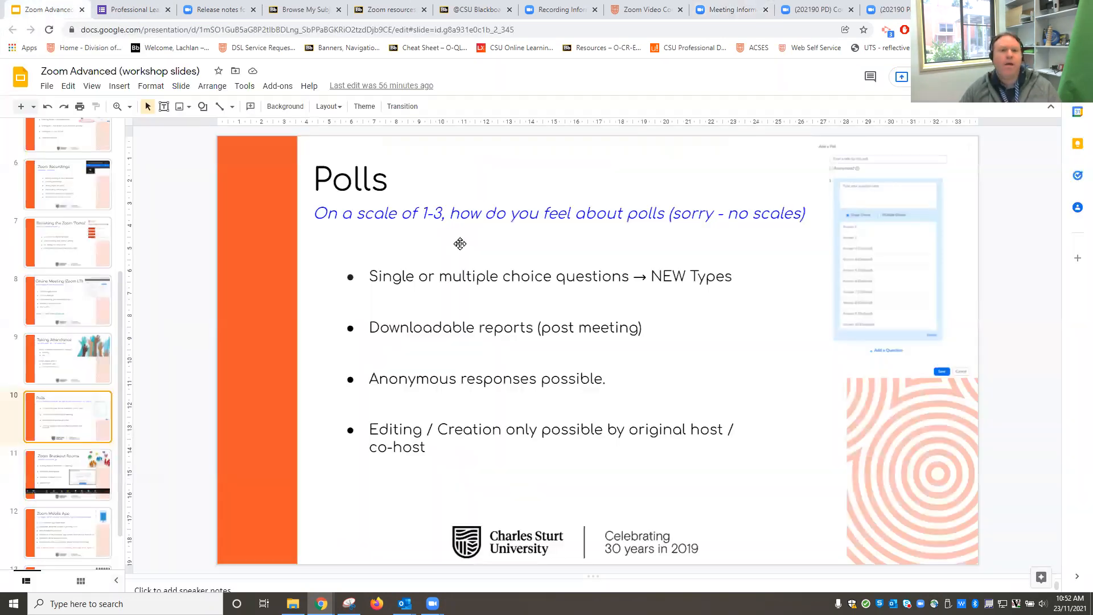
click(73, 470)
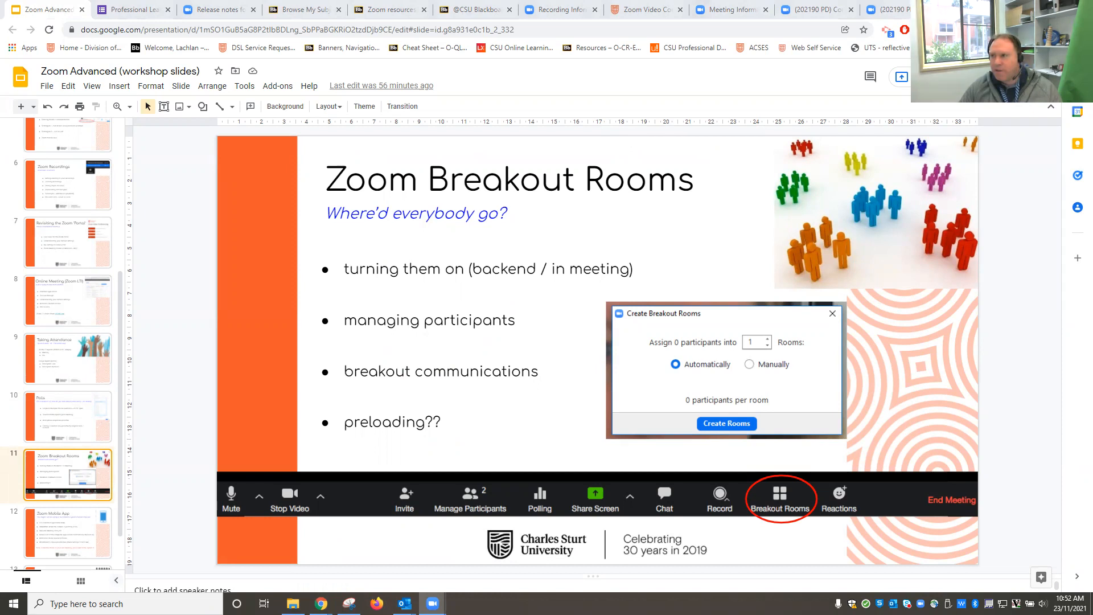
click(541, 2)
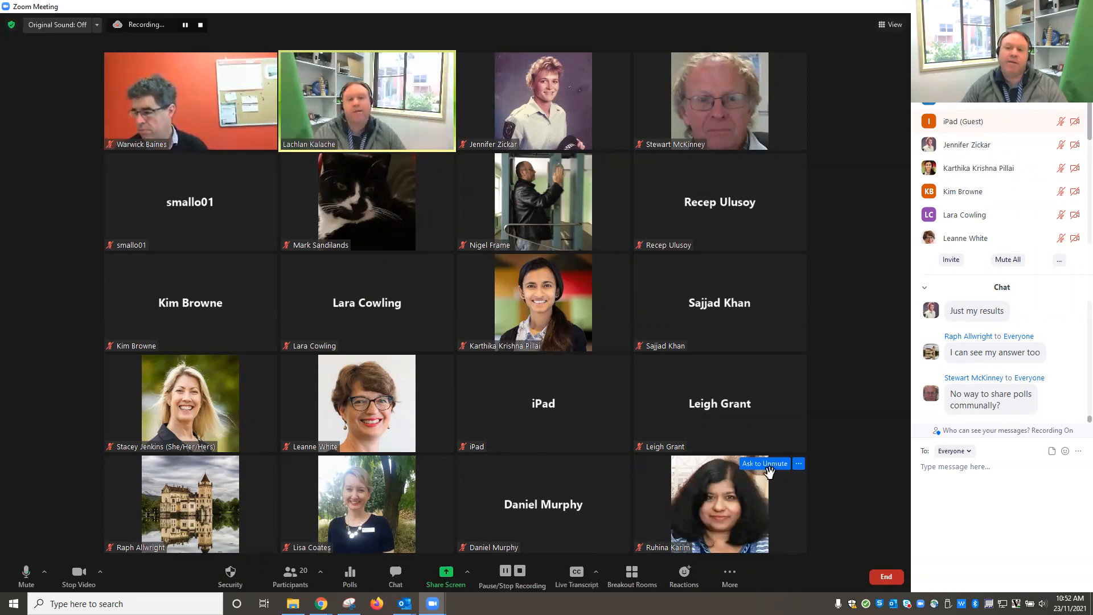
- Create 4 breakout rooms in the Zoom meeting with participants assigned automatically
mouse_move(789, 450)
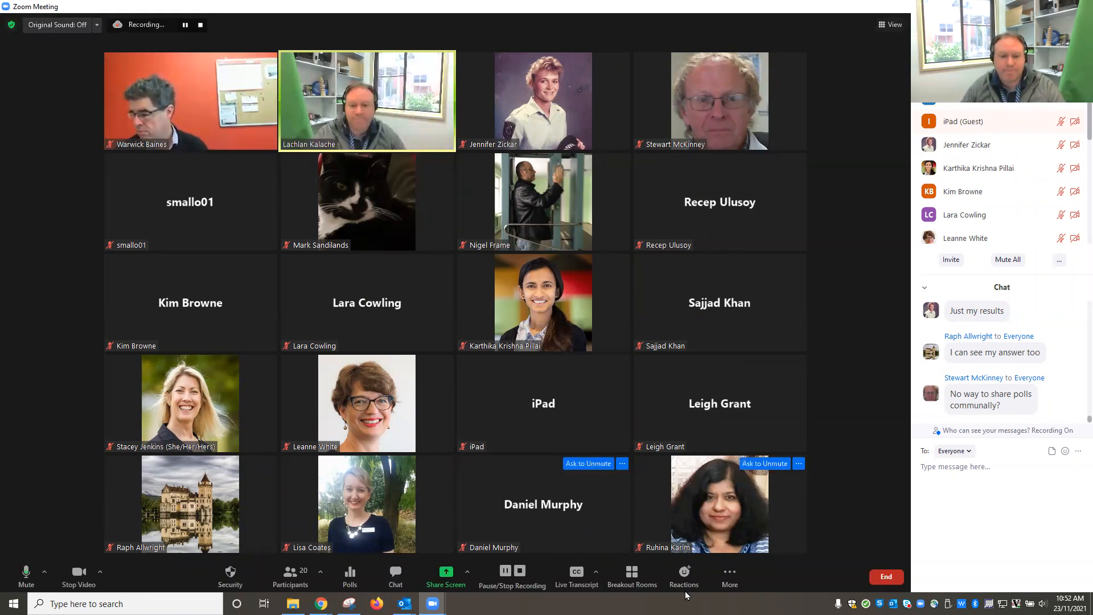
mouse_move(596, 543)
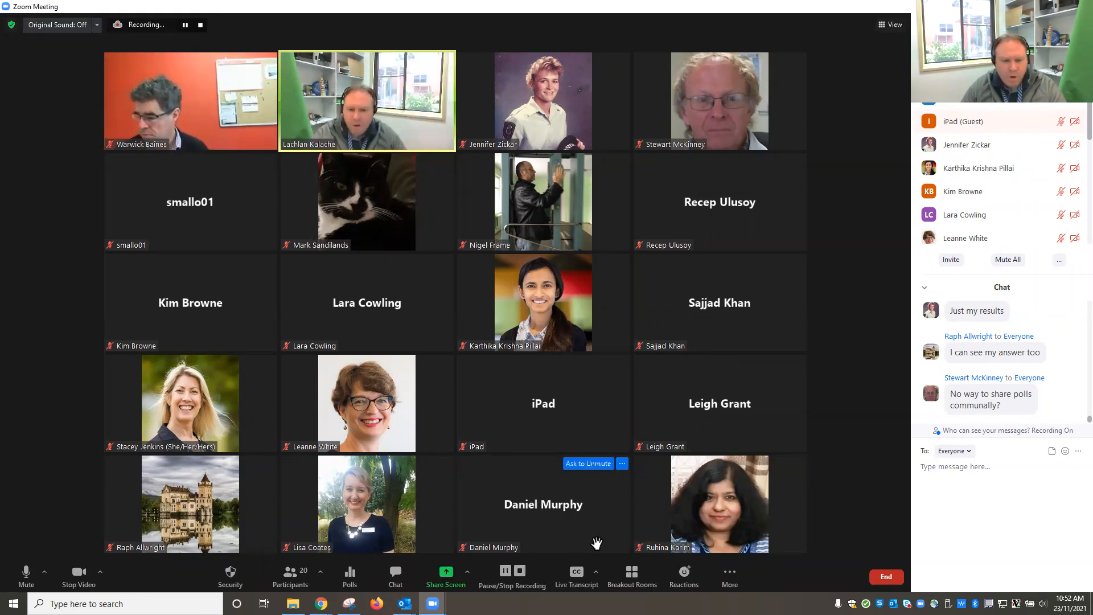
click(631, 577)
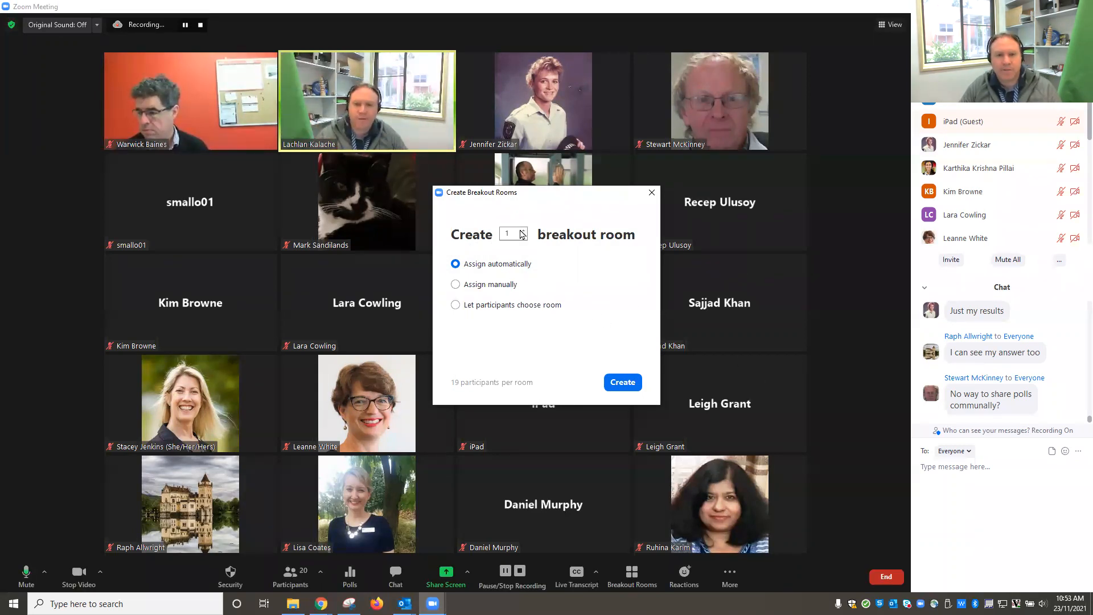
click(523, 231)
click(523, 230)
click(523, 231)
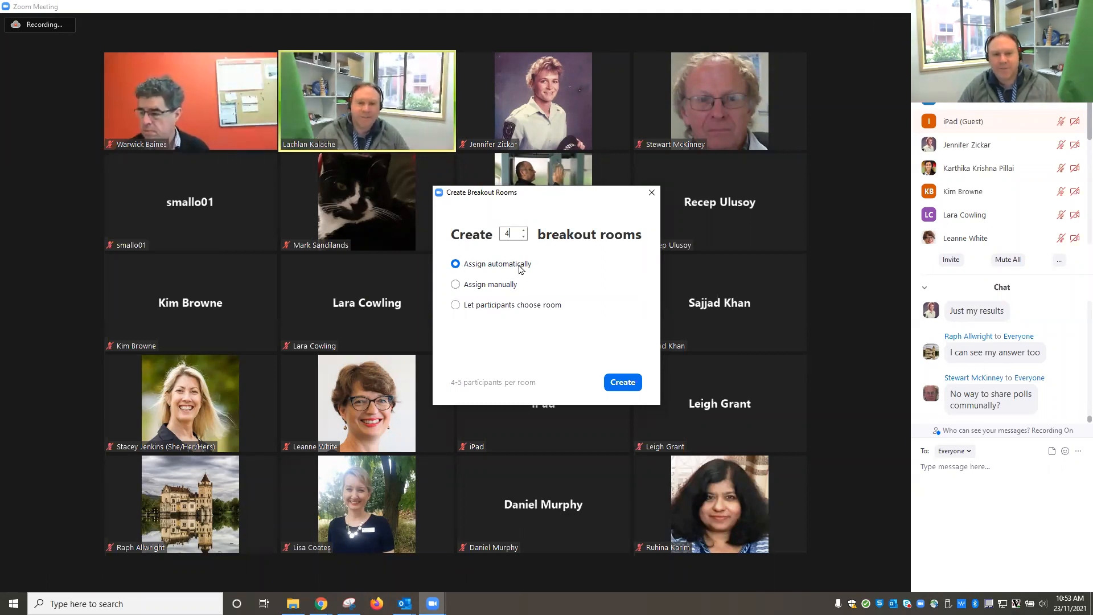
click(456, 306)
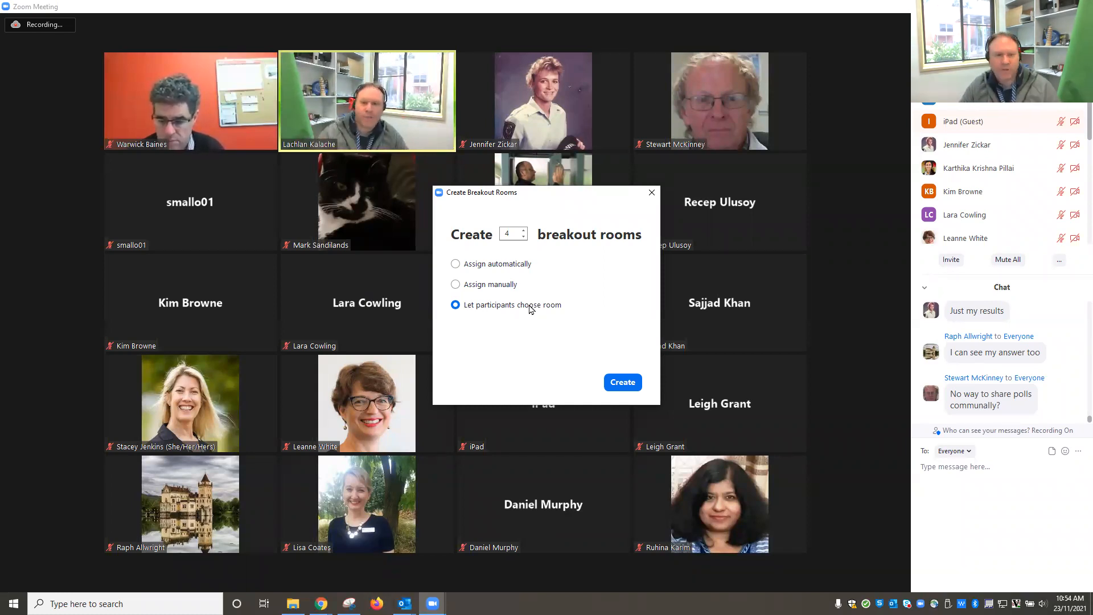
click(456, 265)
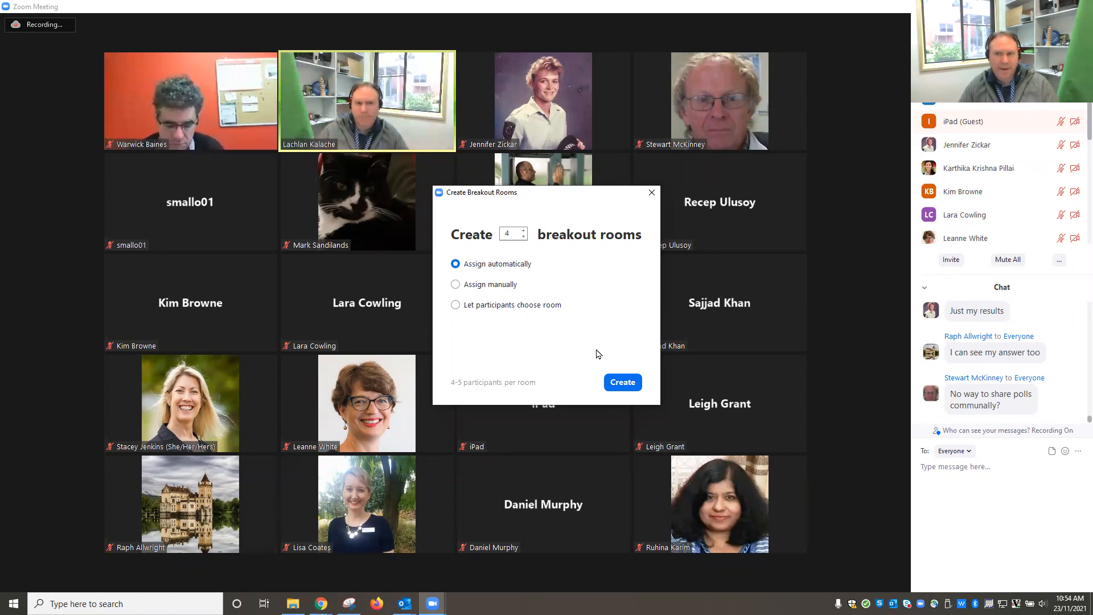
click(623, 383)
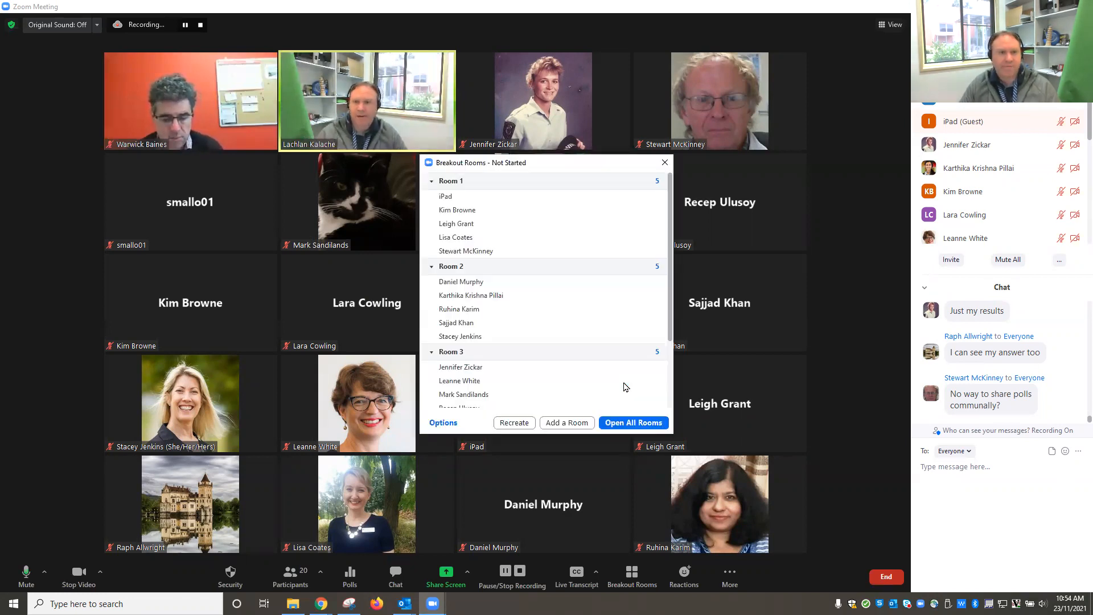
- Rename breakout Room 1 to "Winners" and Room 2 to "2nd place", keeping the participant list of the second room expanded
mouse_move(627, 386)
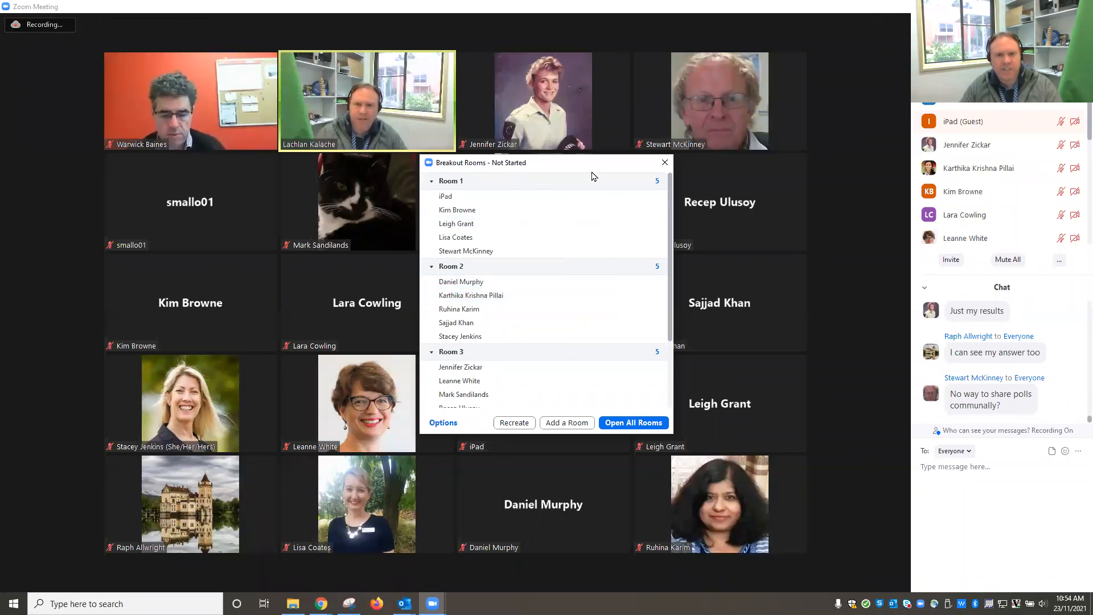
click(528, 180)
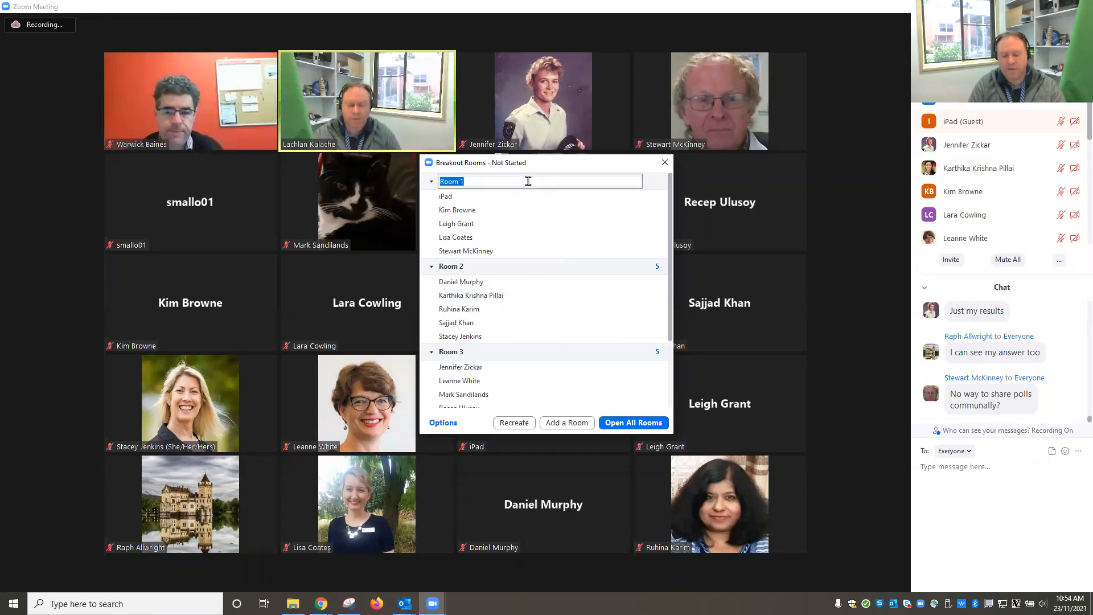
text(Winners)
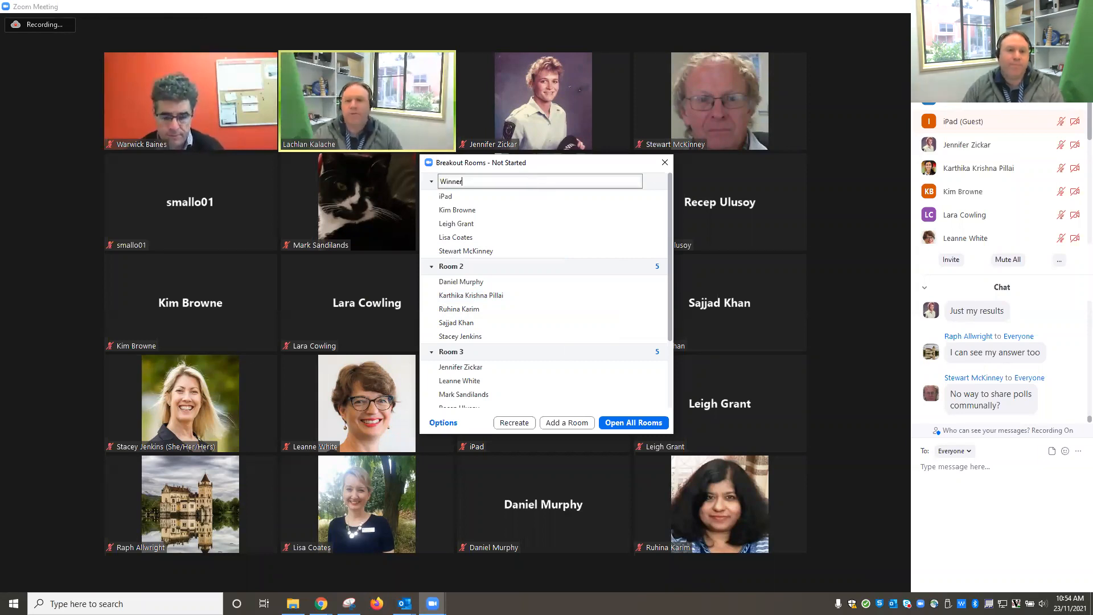
click(467, 265)
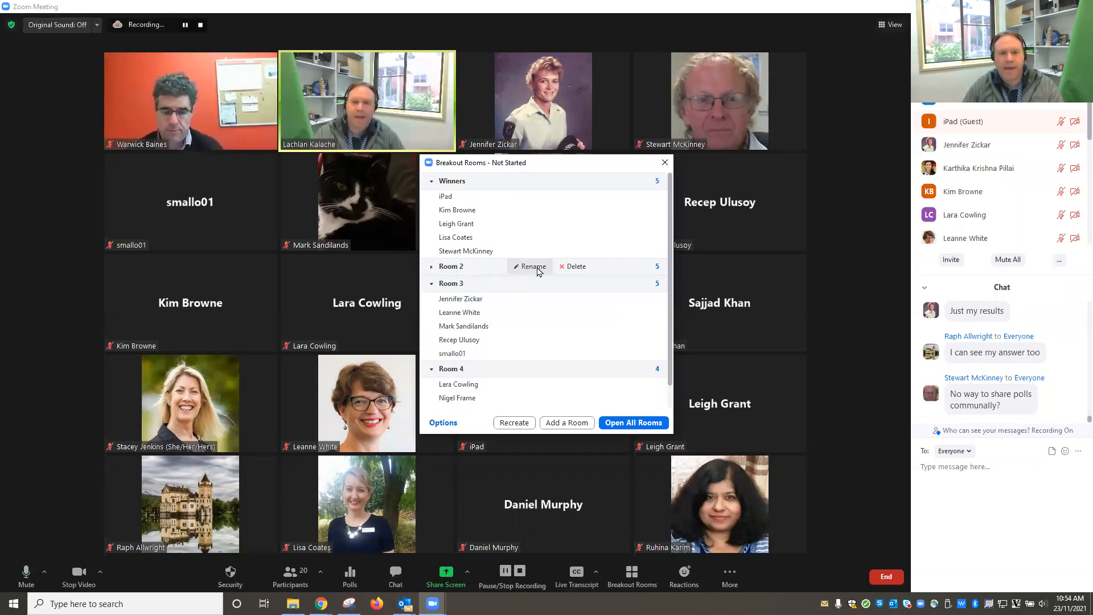
click(537, 267)
text(2nd place)
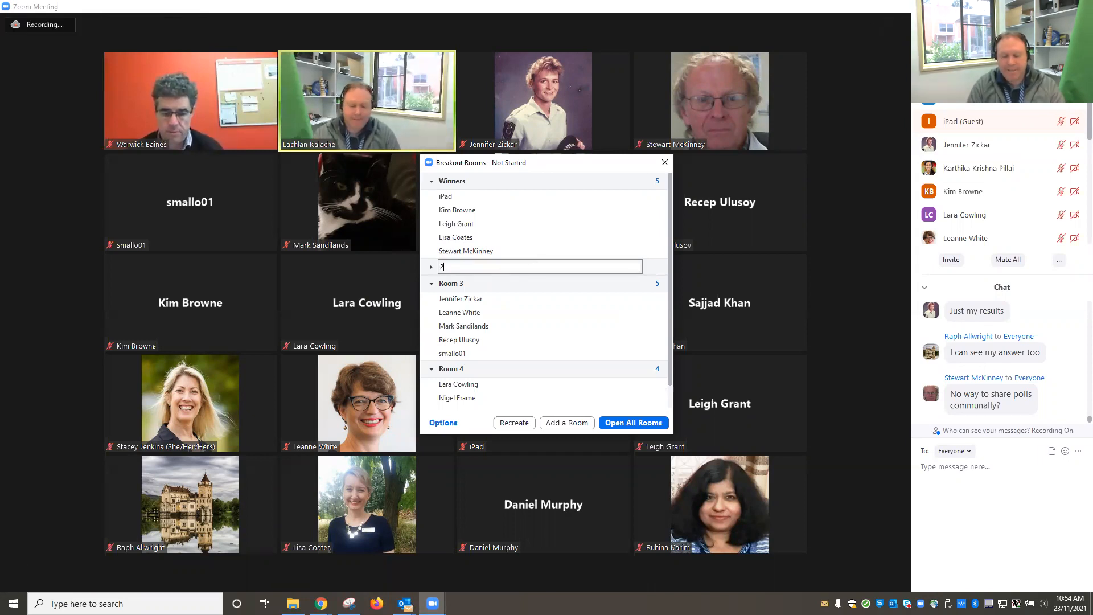
click(430, 269)
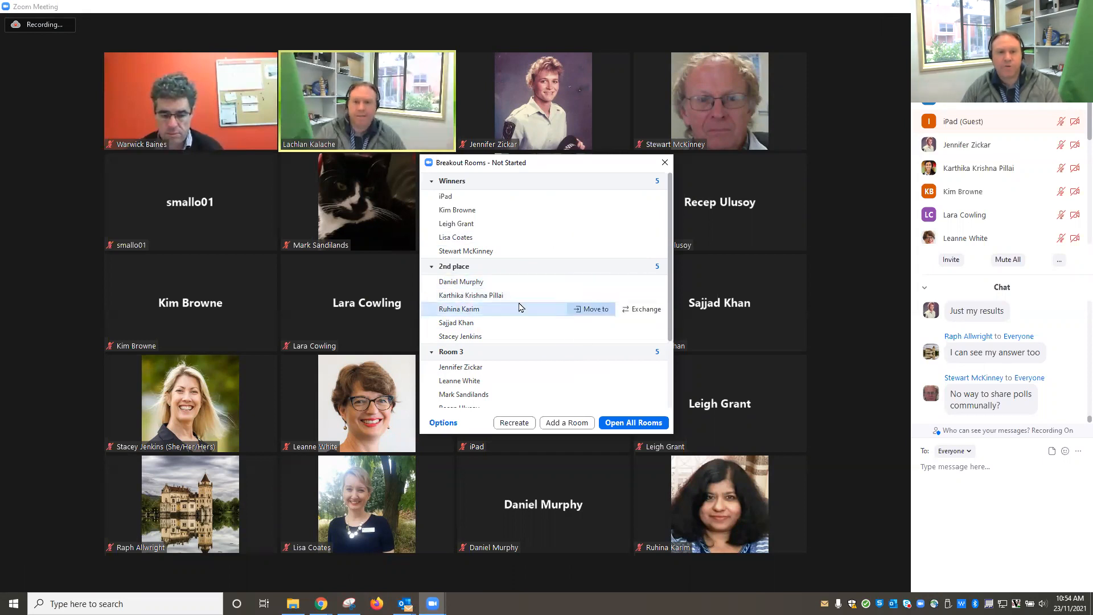
- Review the breakout room options, including automatic closing and the countdown timer, and open all the rooms
mouse_move(585, 276)
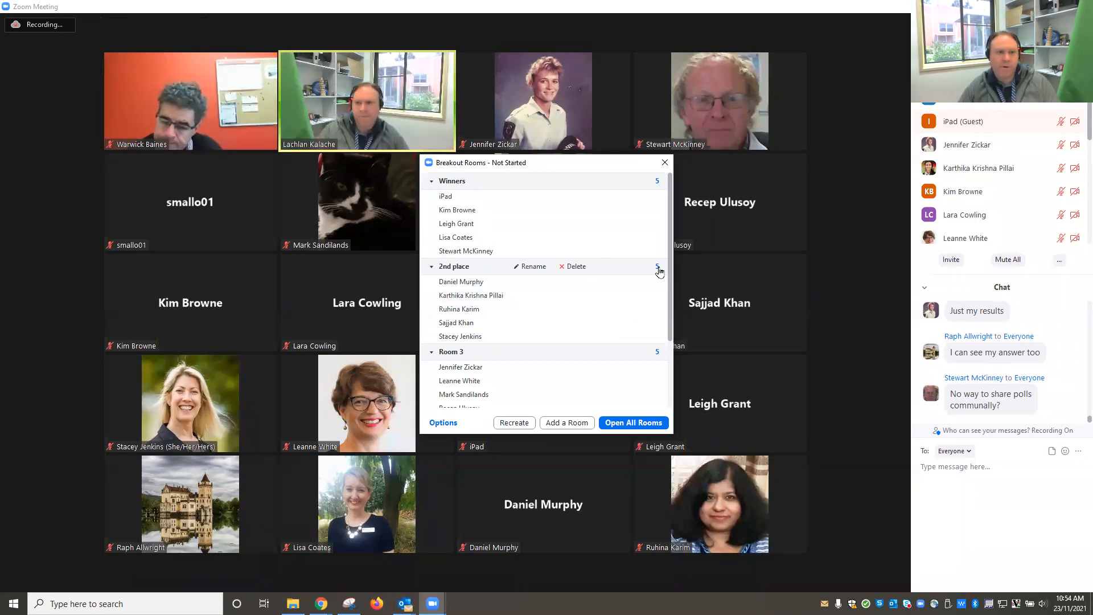
click(444, 424)
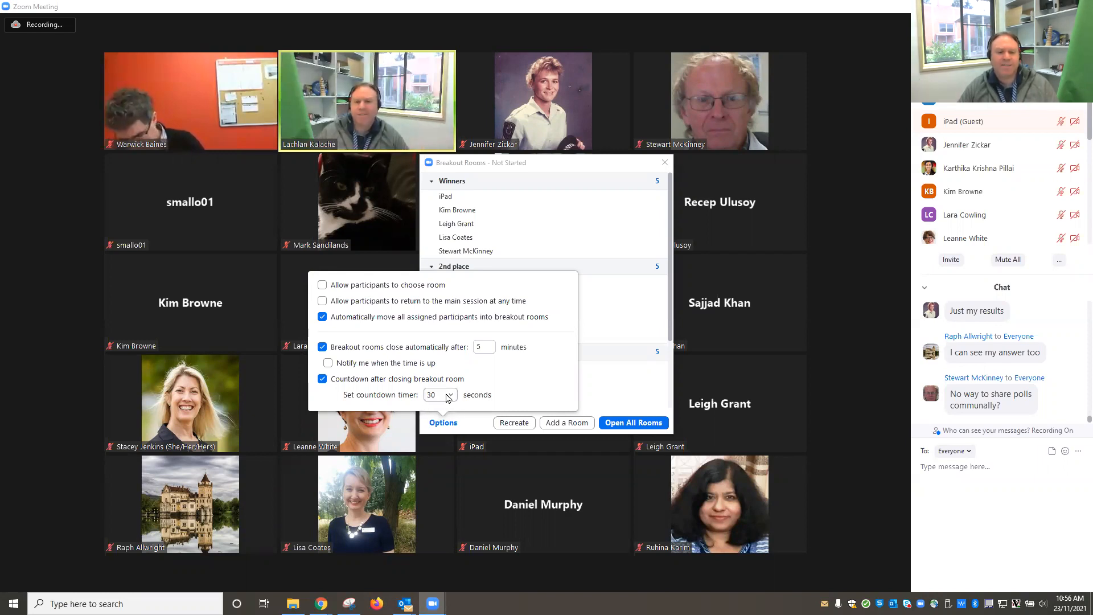
click(444, 424)
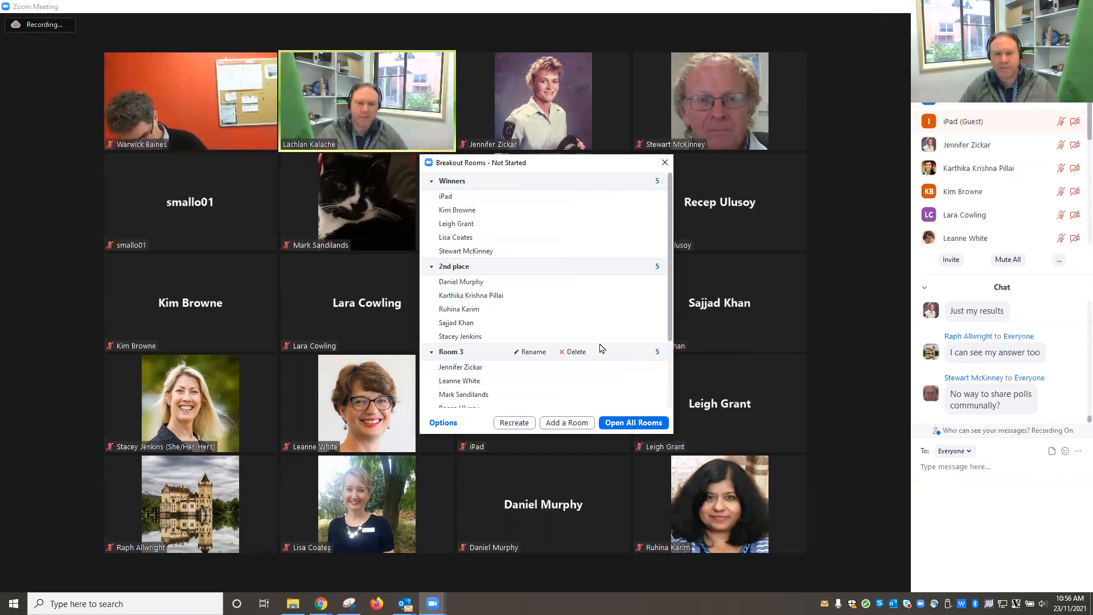
mouse_move(585, 308)
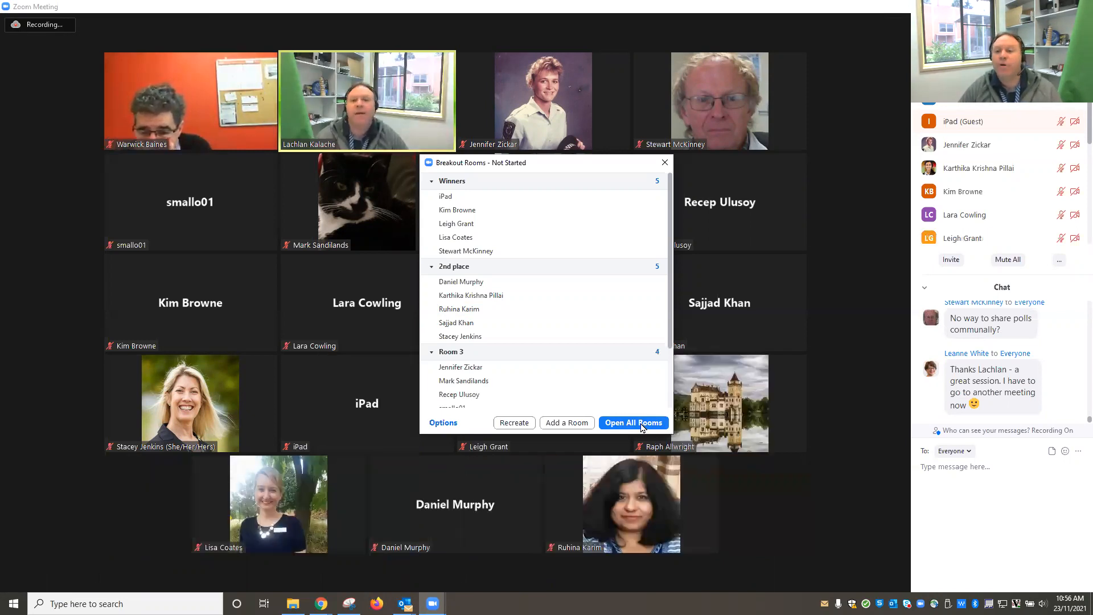
click(642, 428)
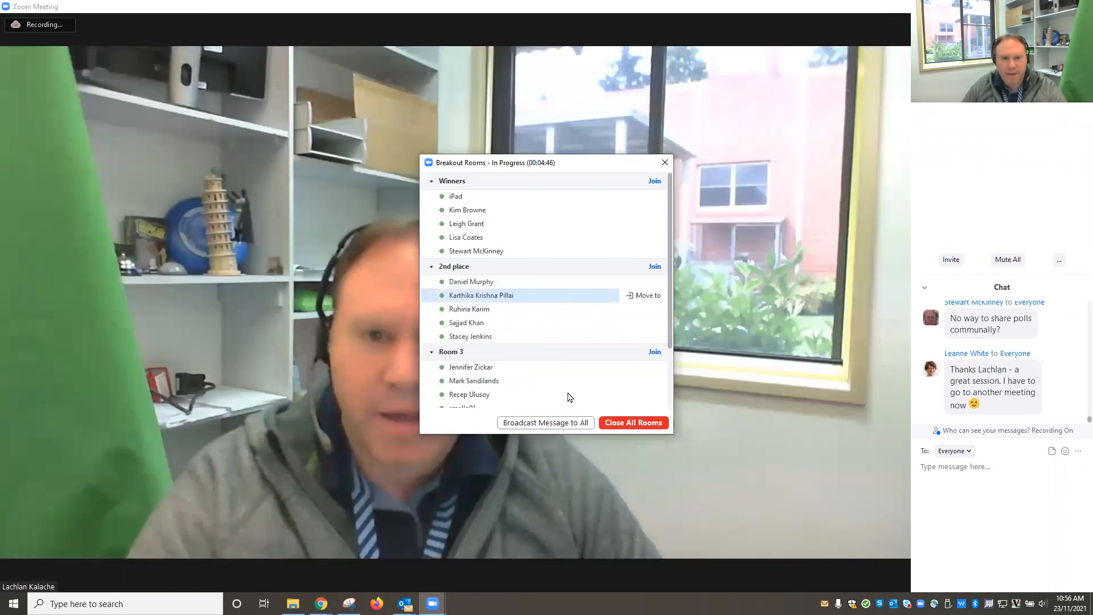
- Broadcast the message "broadcast message function - i will manually close all rooms now" to all breakout rooms
click(542, 422)
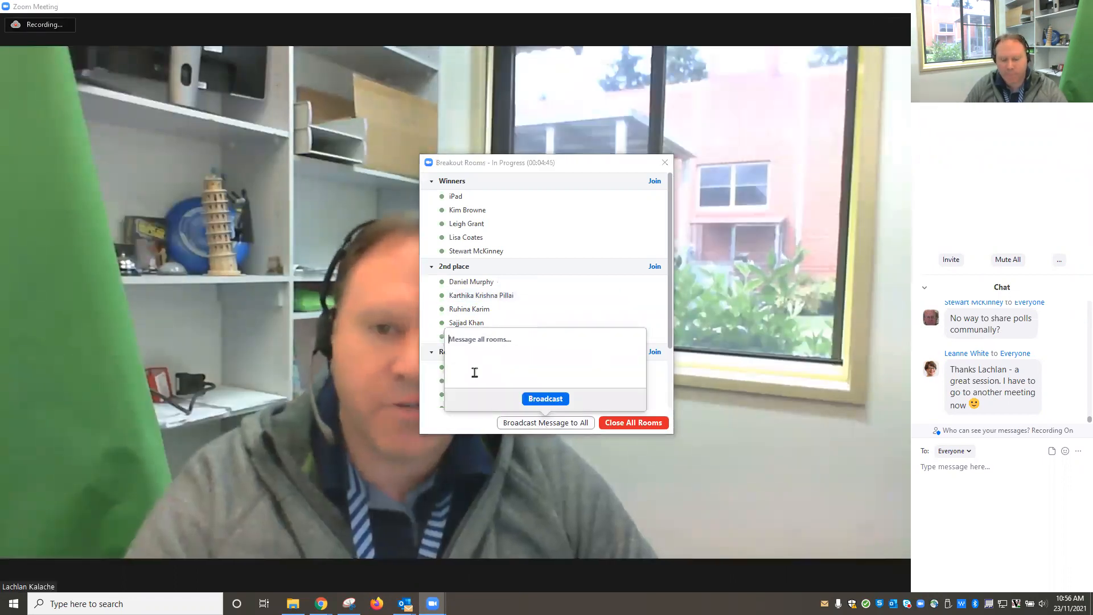
text(broadca)
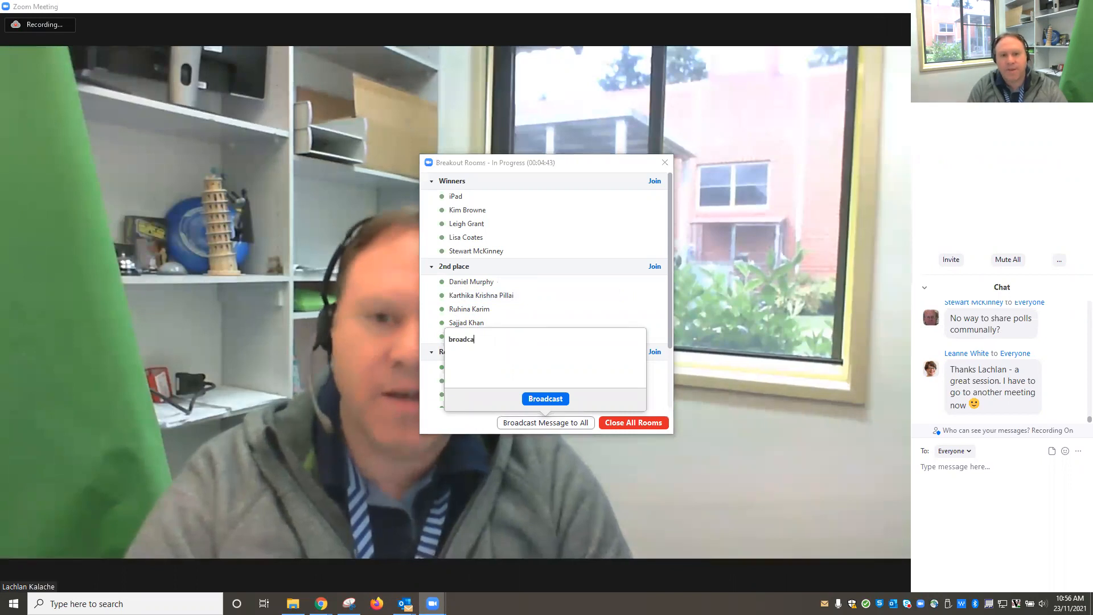
text(st message )
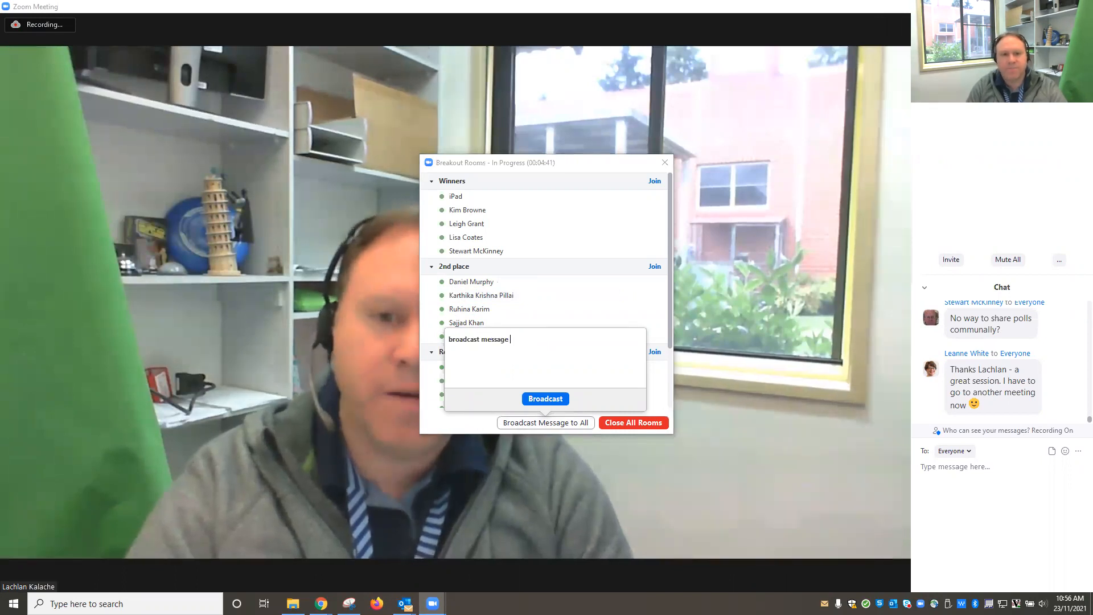
text(function)
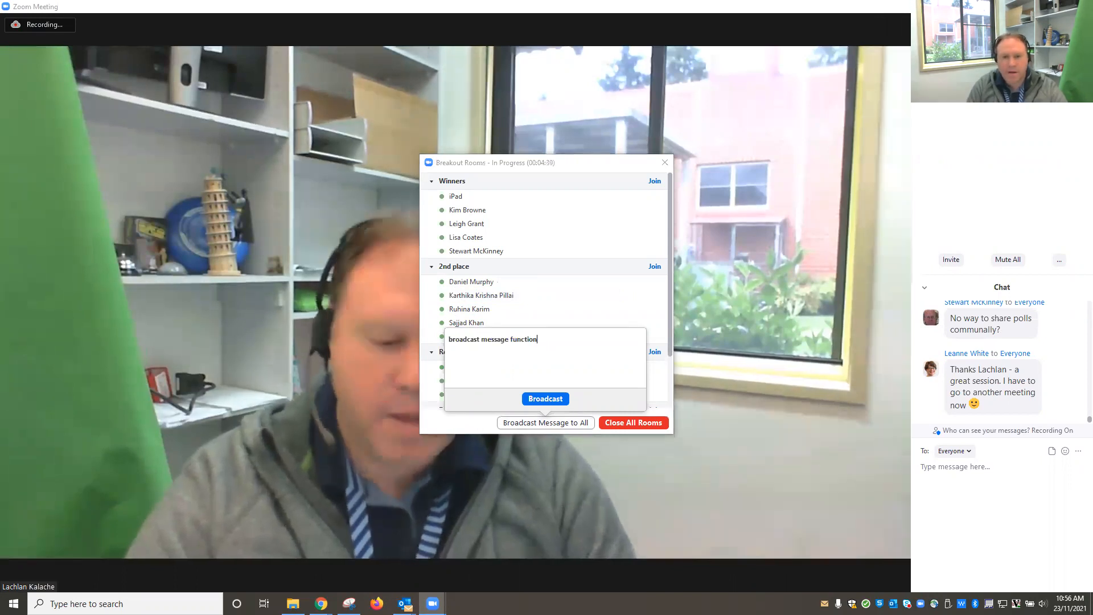
text( - i will manua)
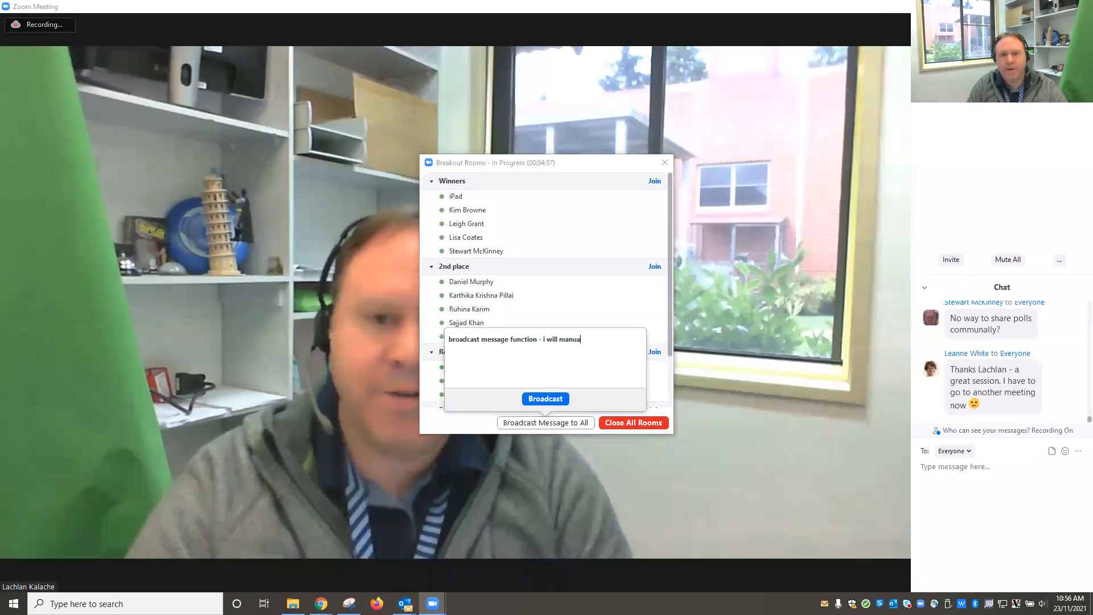
text(lly close all rooms no)
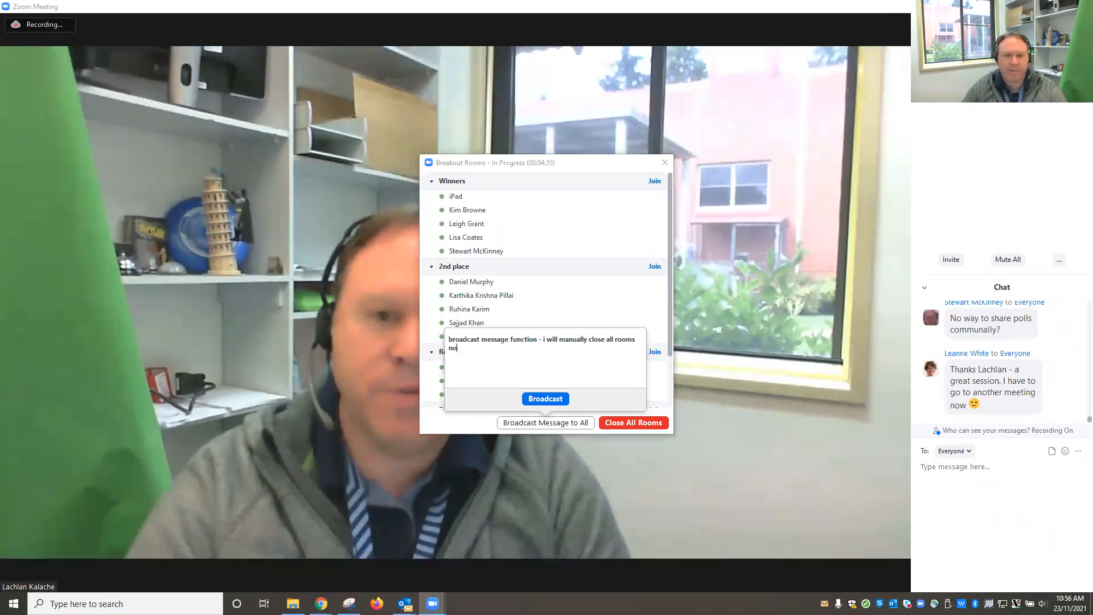
text(w)
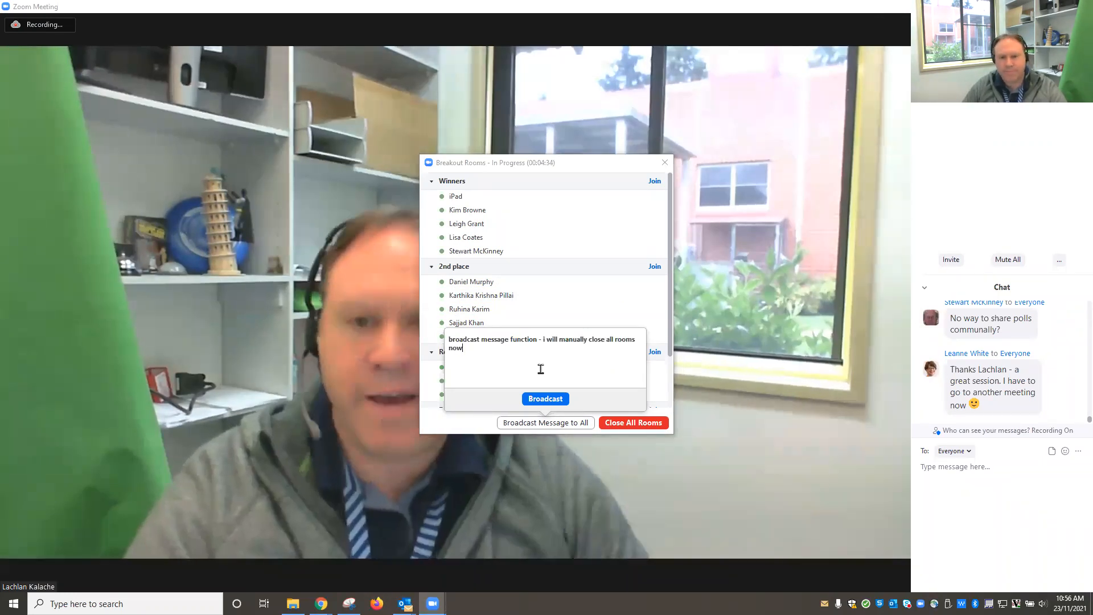
click(729, 458)
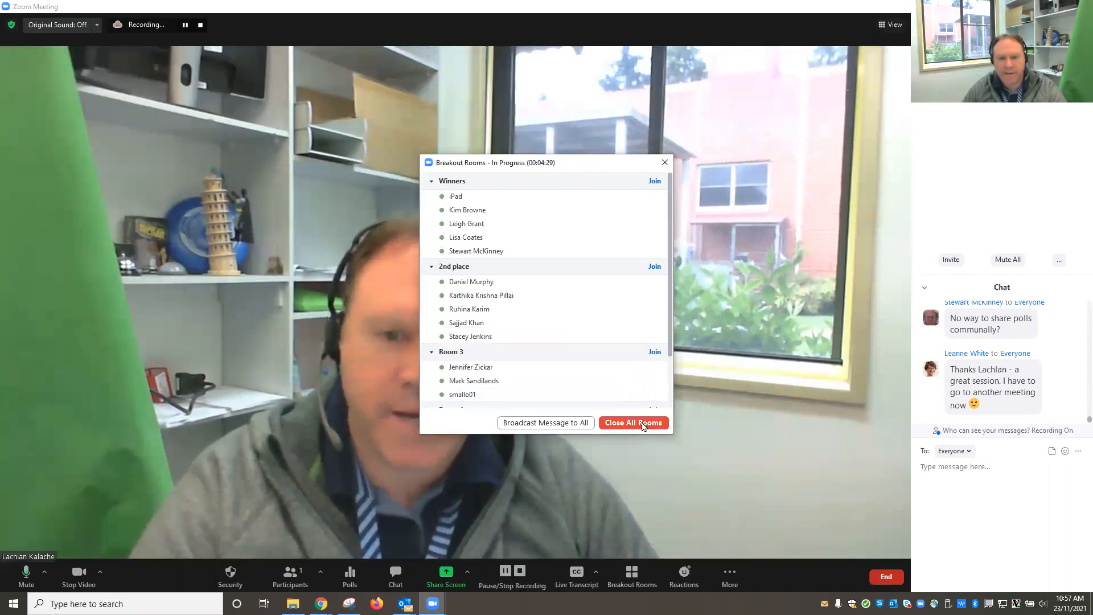
- Close all the breakout rooms and move the Breakout Rooms window off the centre of the participant gallery
click(645, 425)
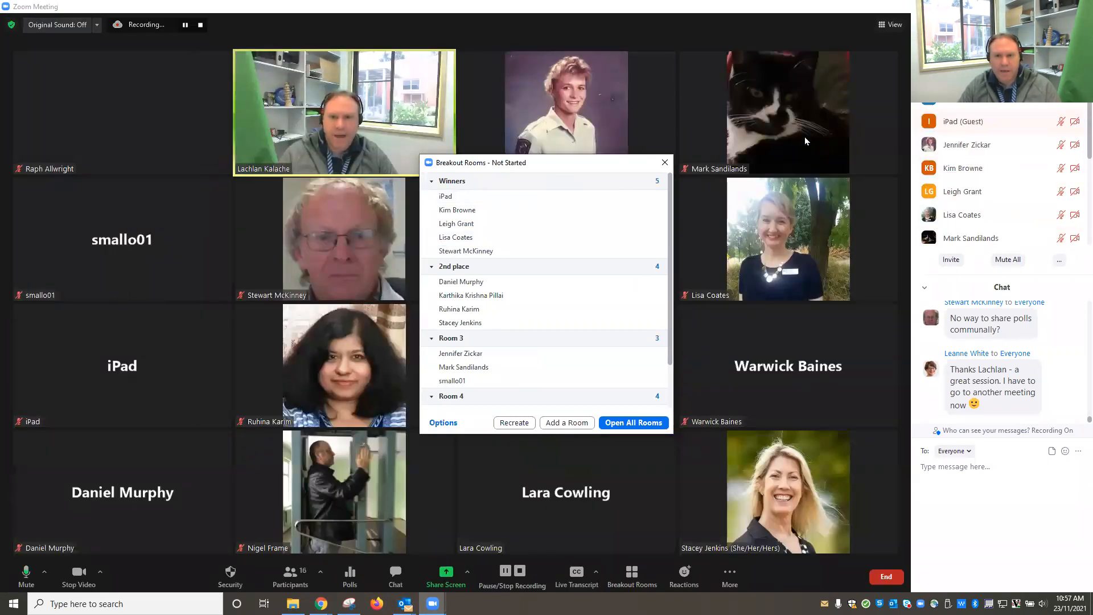
drag(553, 166, 806, 141)
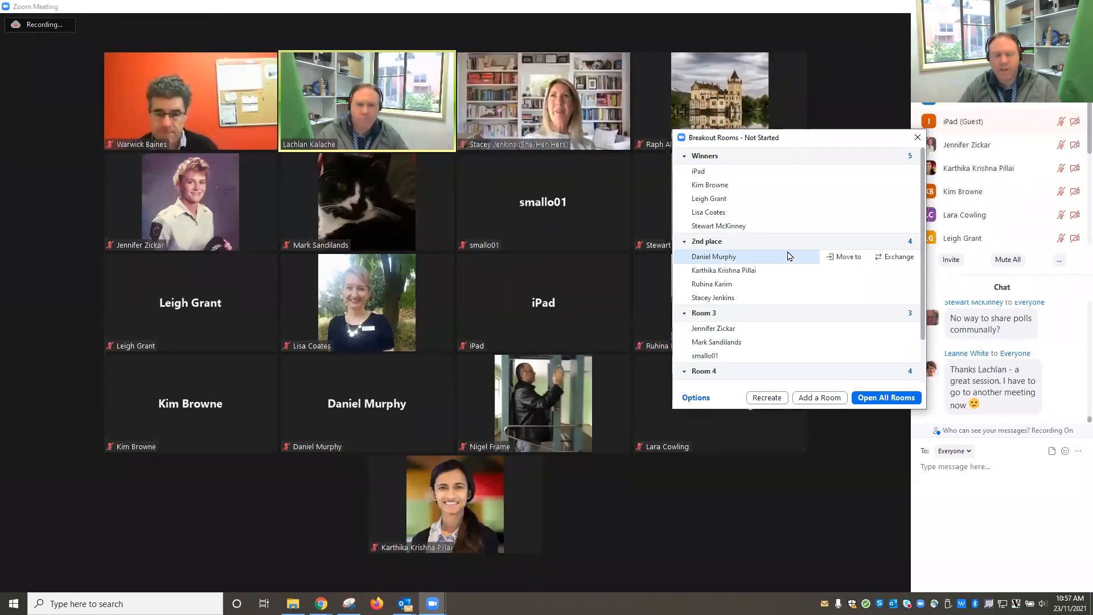
mouse_move(817, 261)
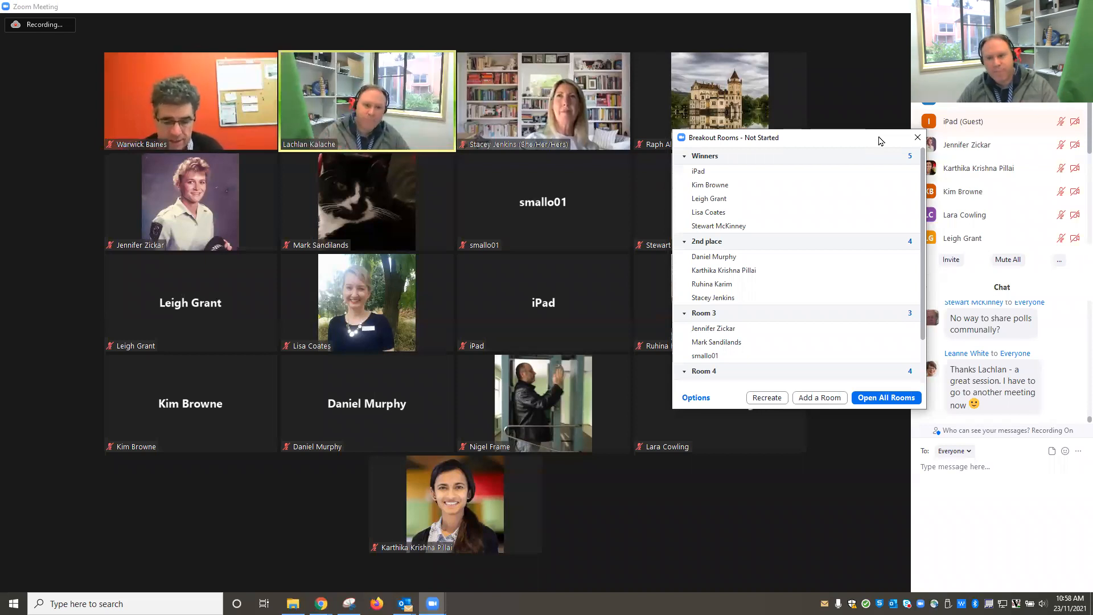
- Dismiss the Breakout Rooms window, shrink the meeting window and move it aside to show the Zoom Breakout Rooms slide
mouse_move(919, 155)
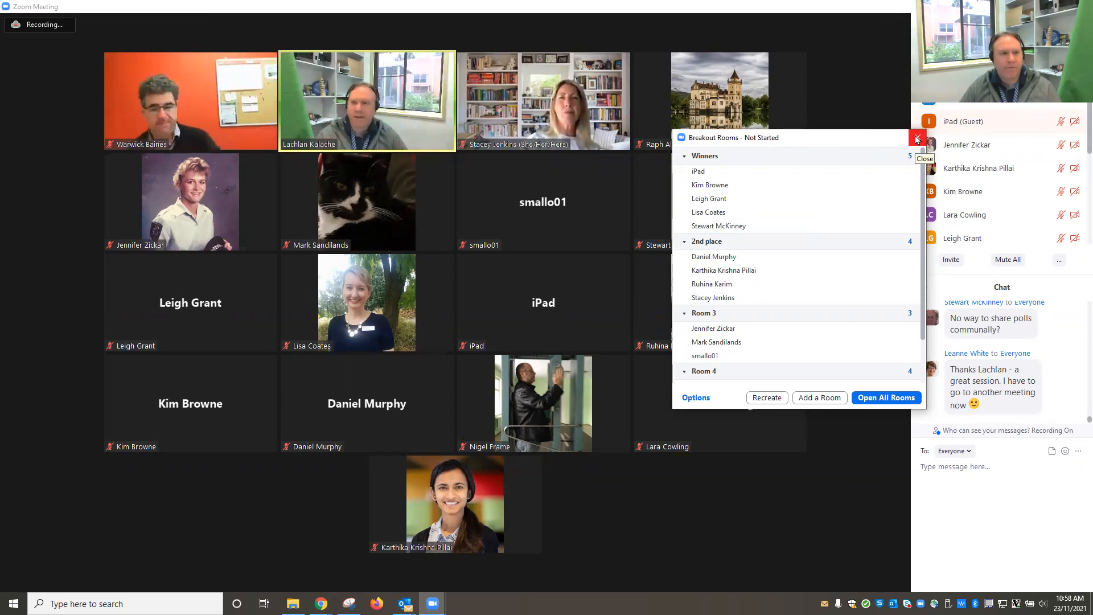
click(919, 140)
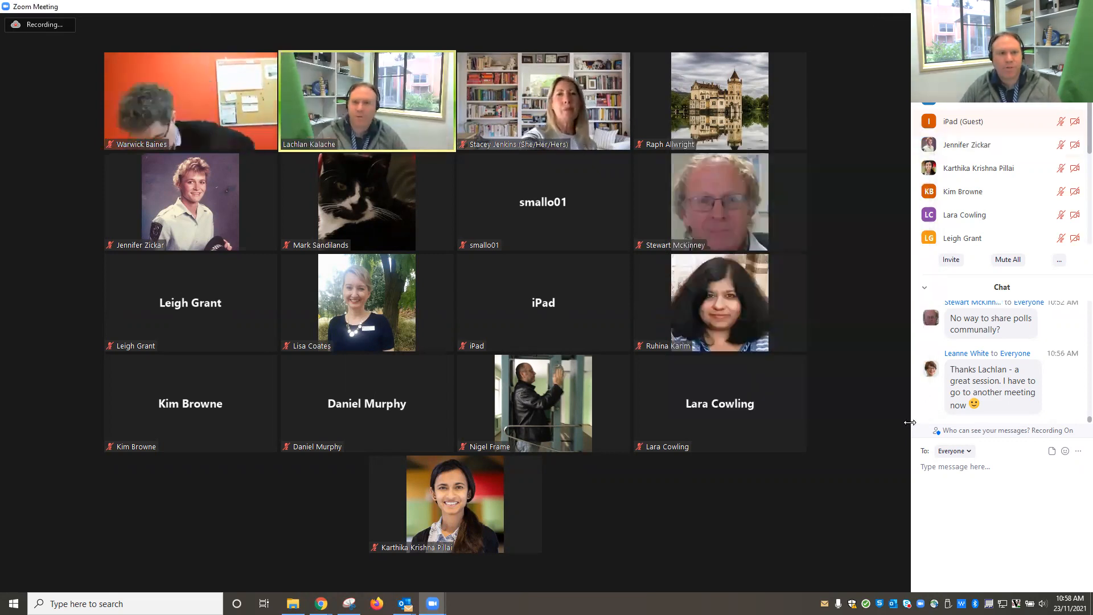
click(1054, 6)
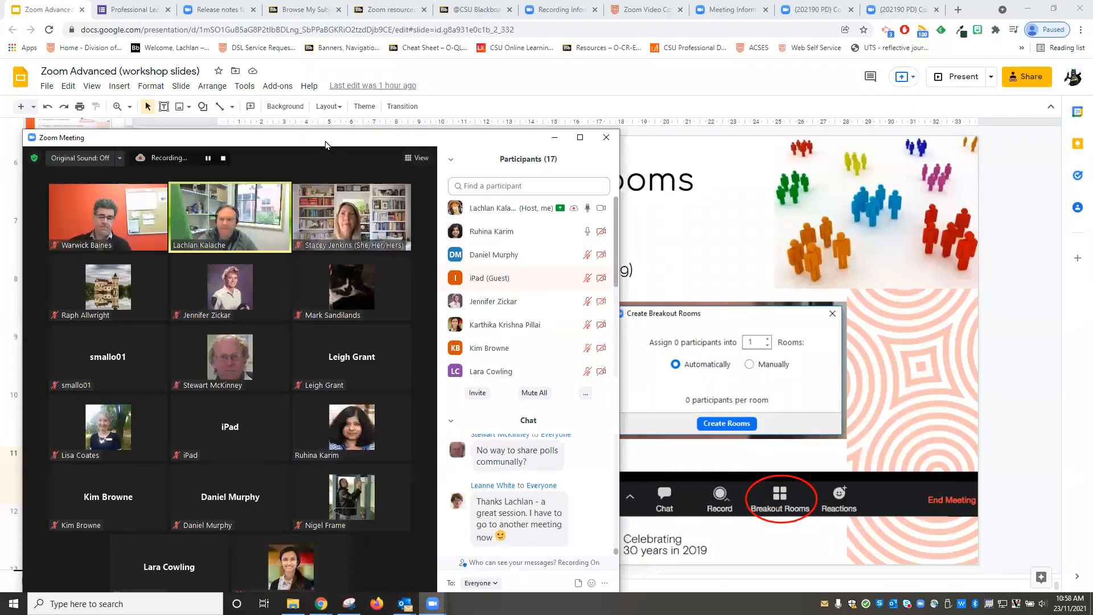
drag(326, 141, 0, 142)
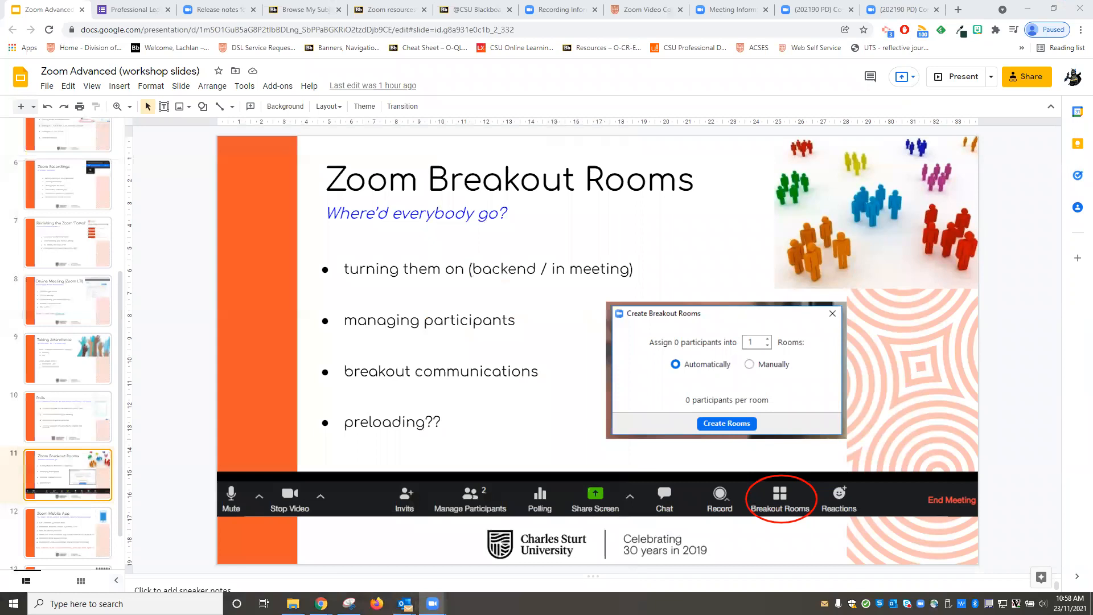